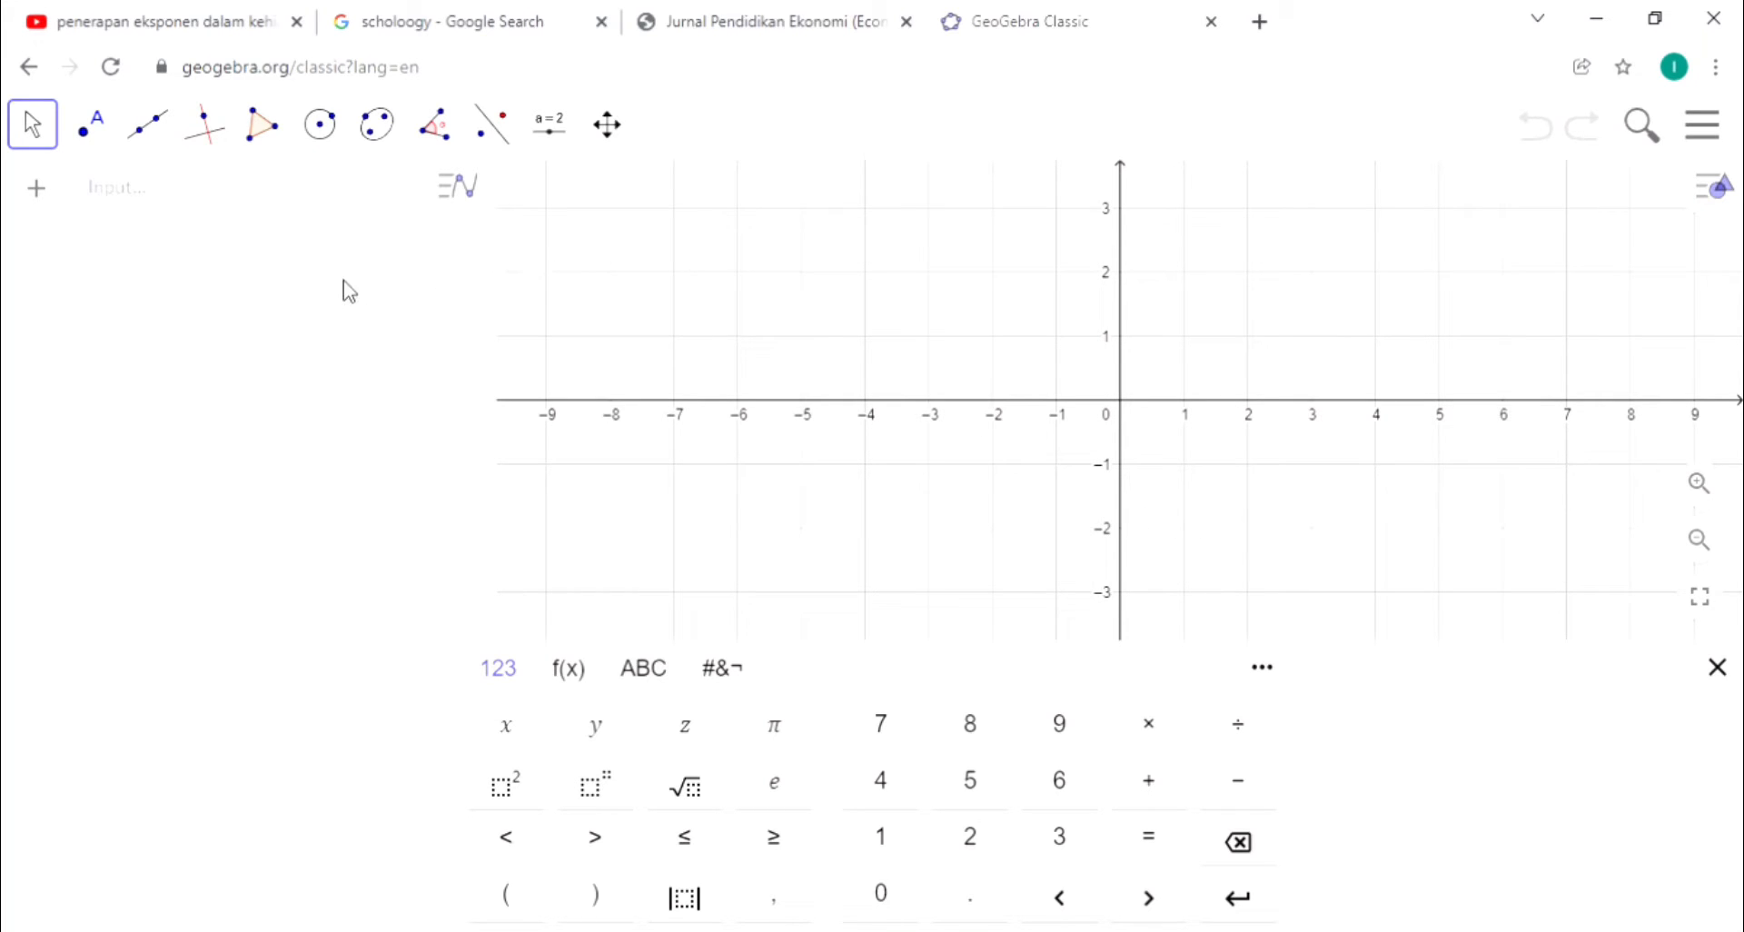
Enter the function f(x) = x² as the first expression
click(250, 199)
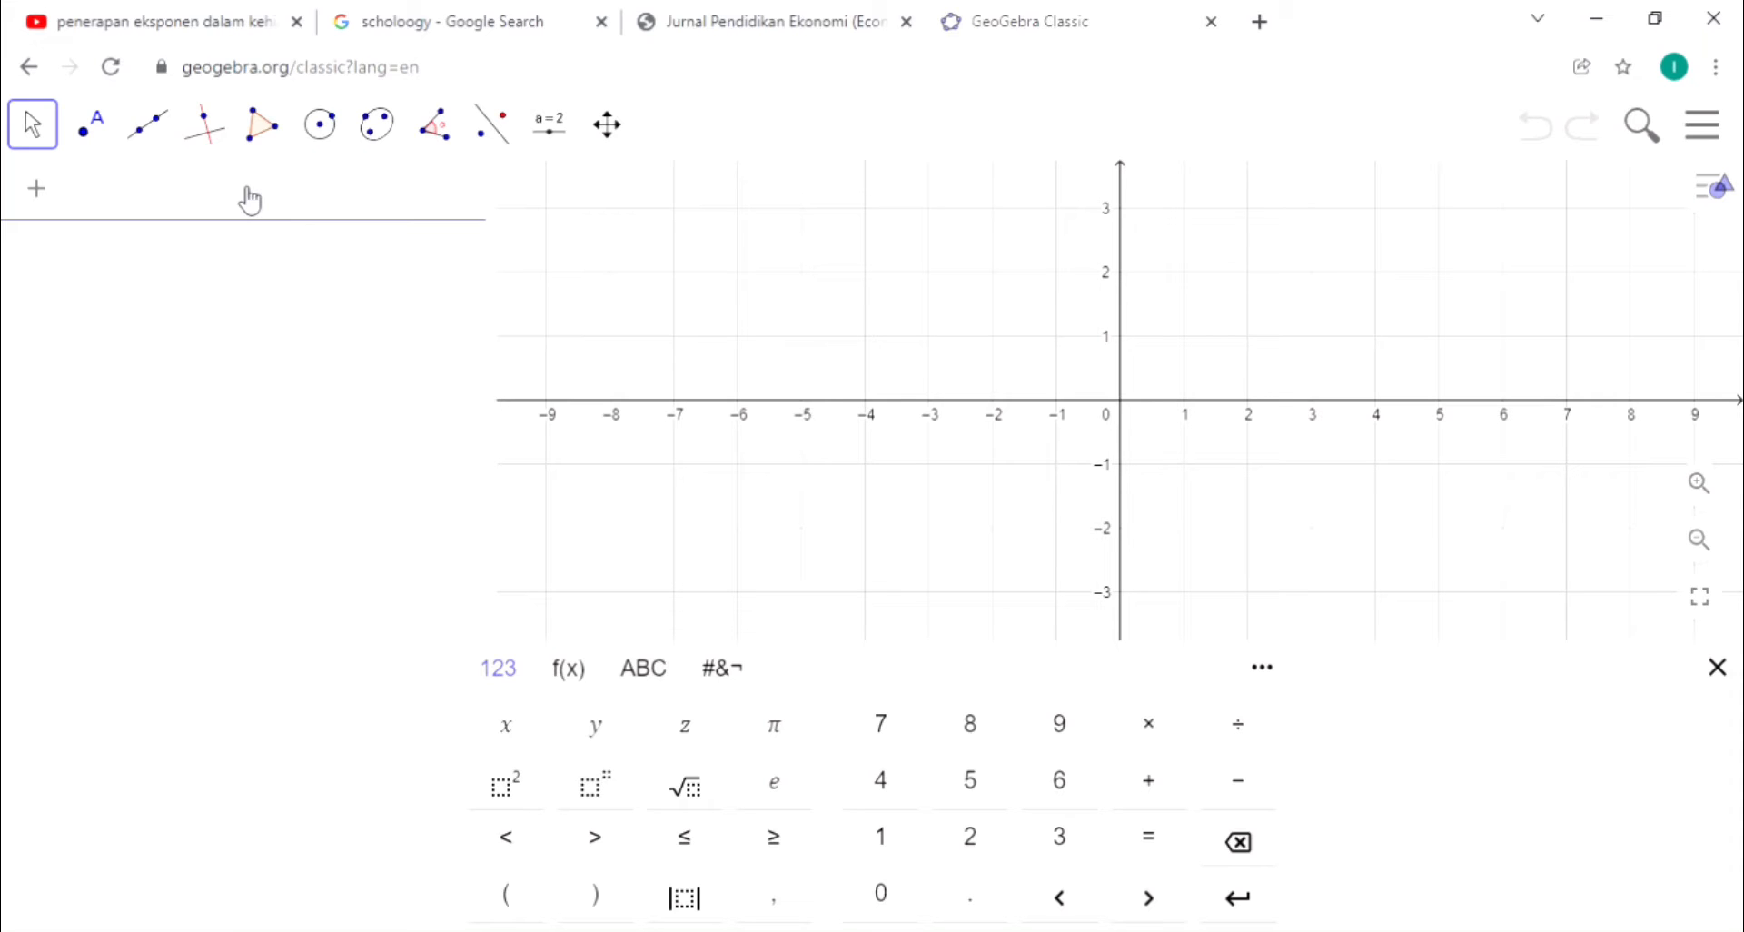
text(f(x) =)
text(x²)
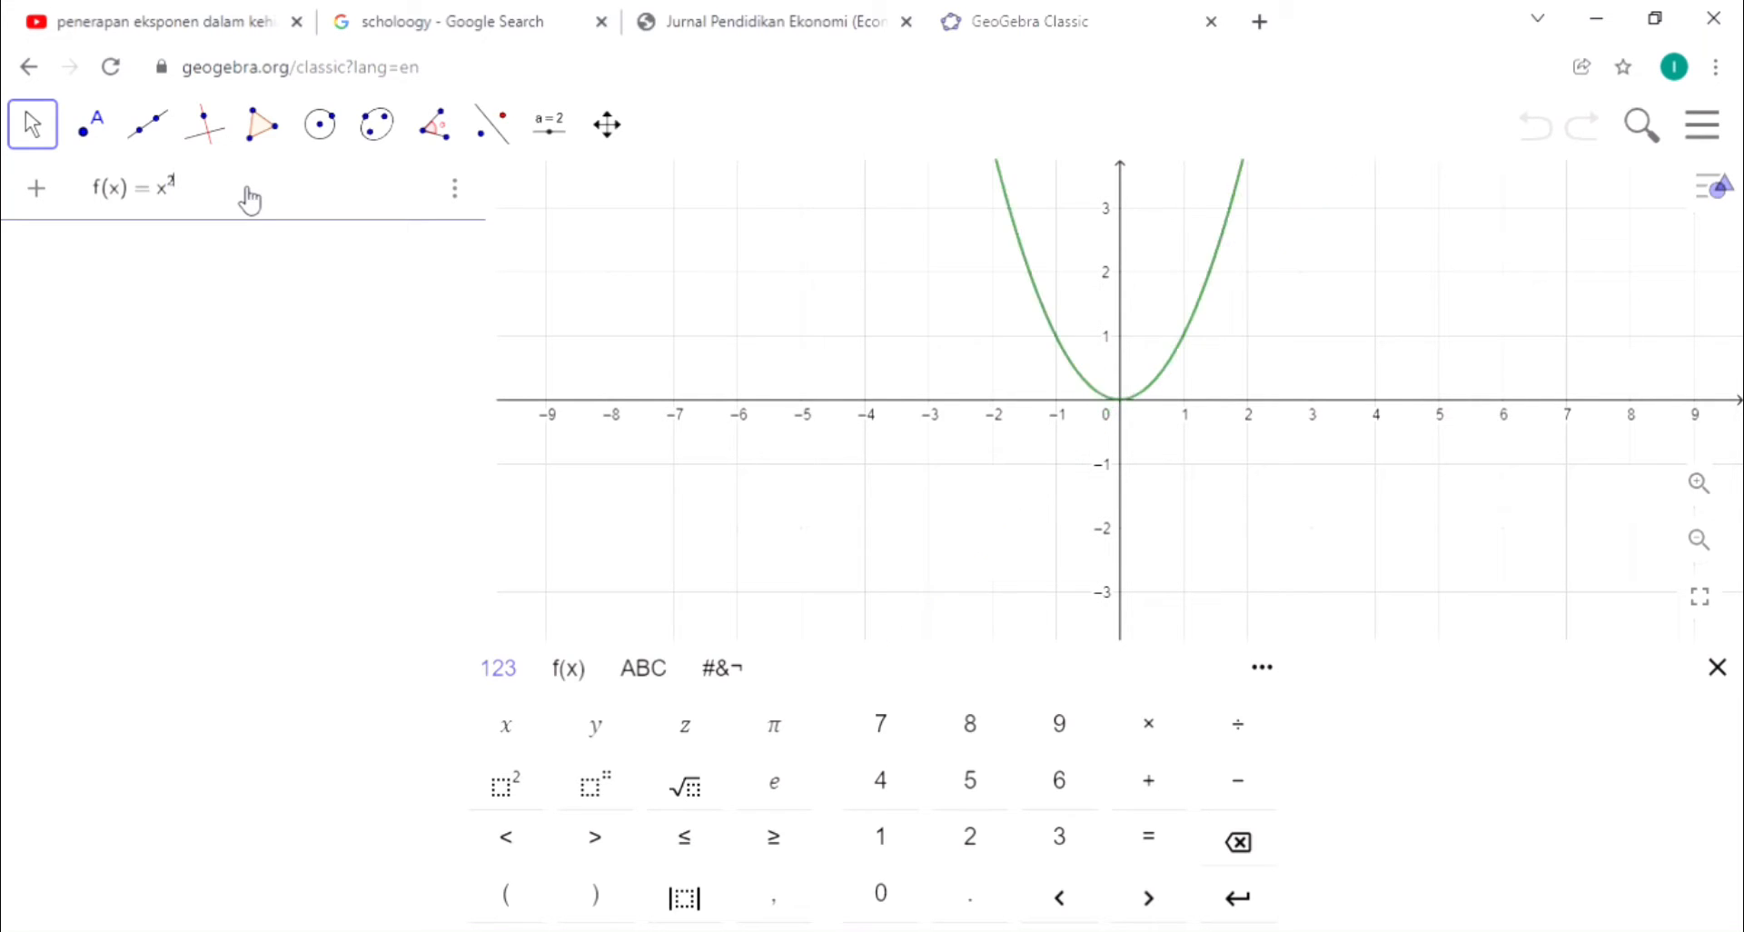
key(BackSpace)
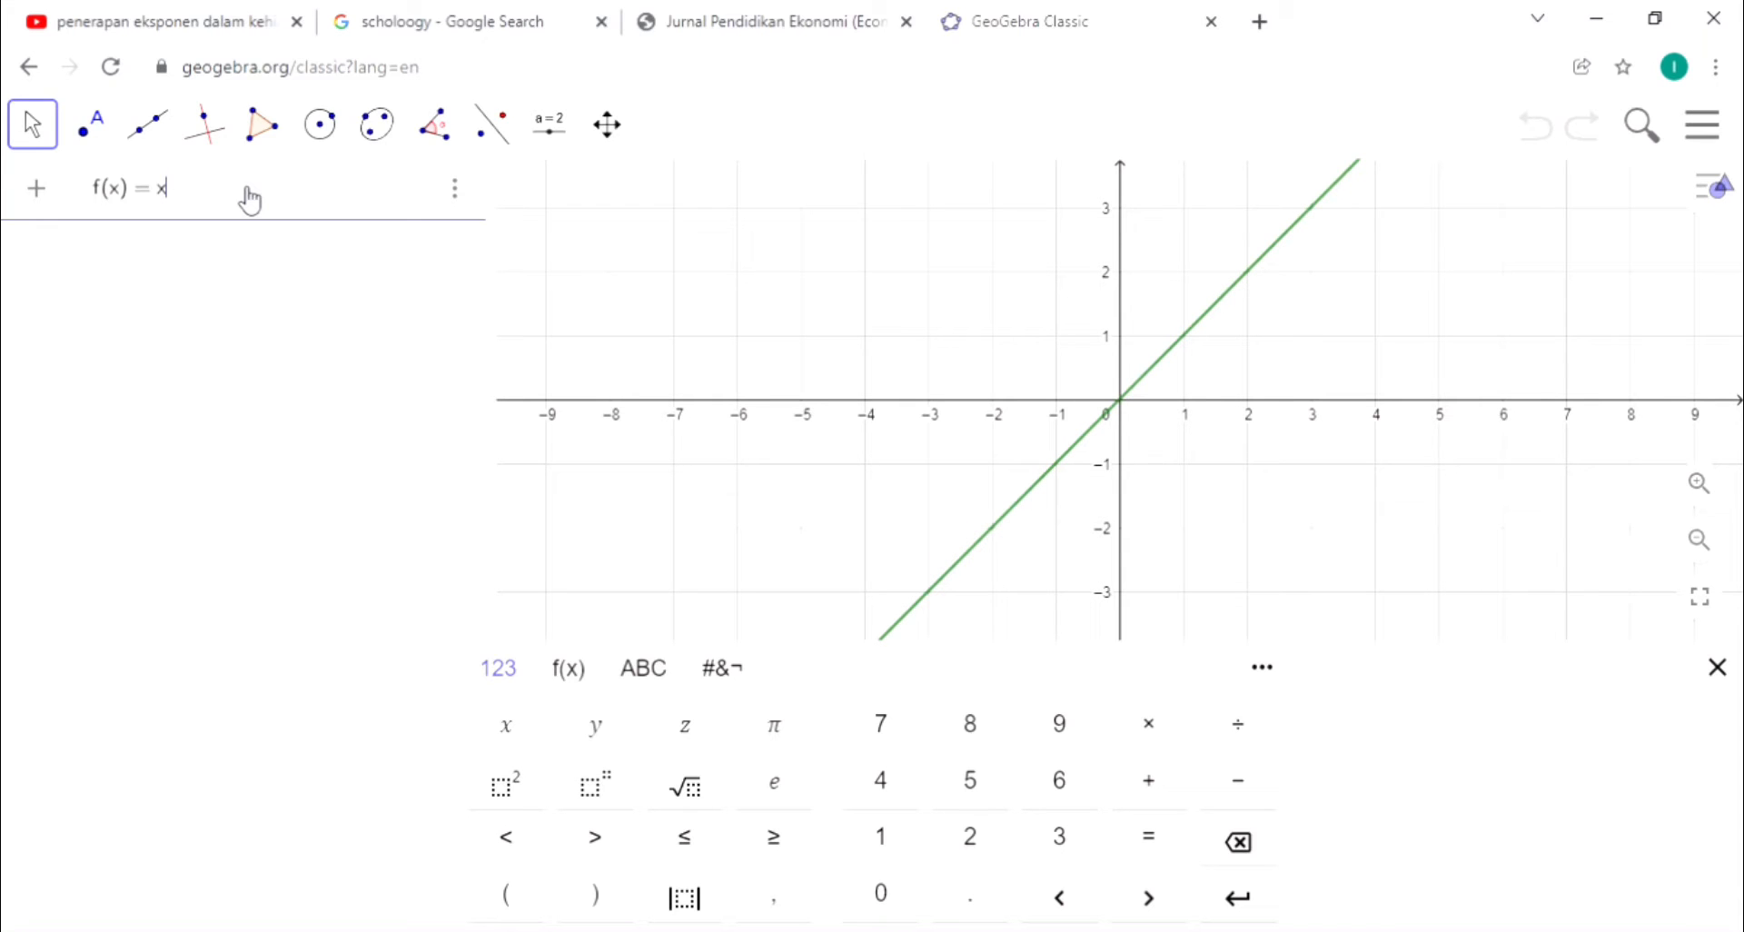
key(BackSpace)
click(537, 740)
click(620, 803)
click(971, 843)
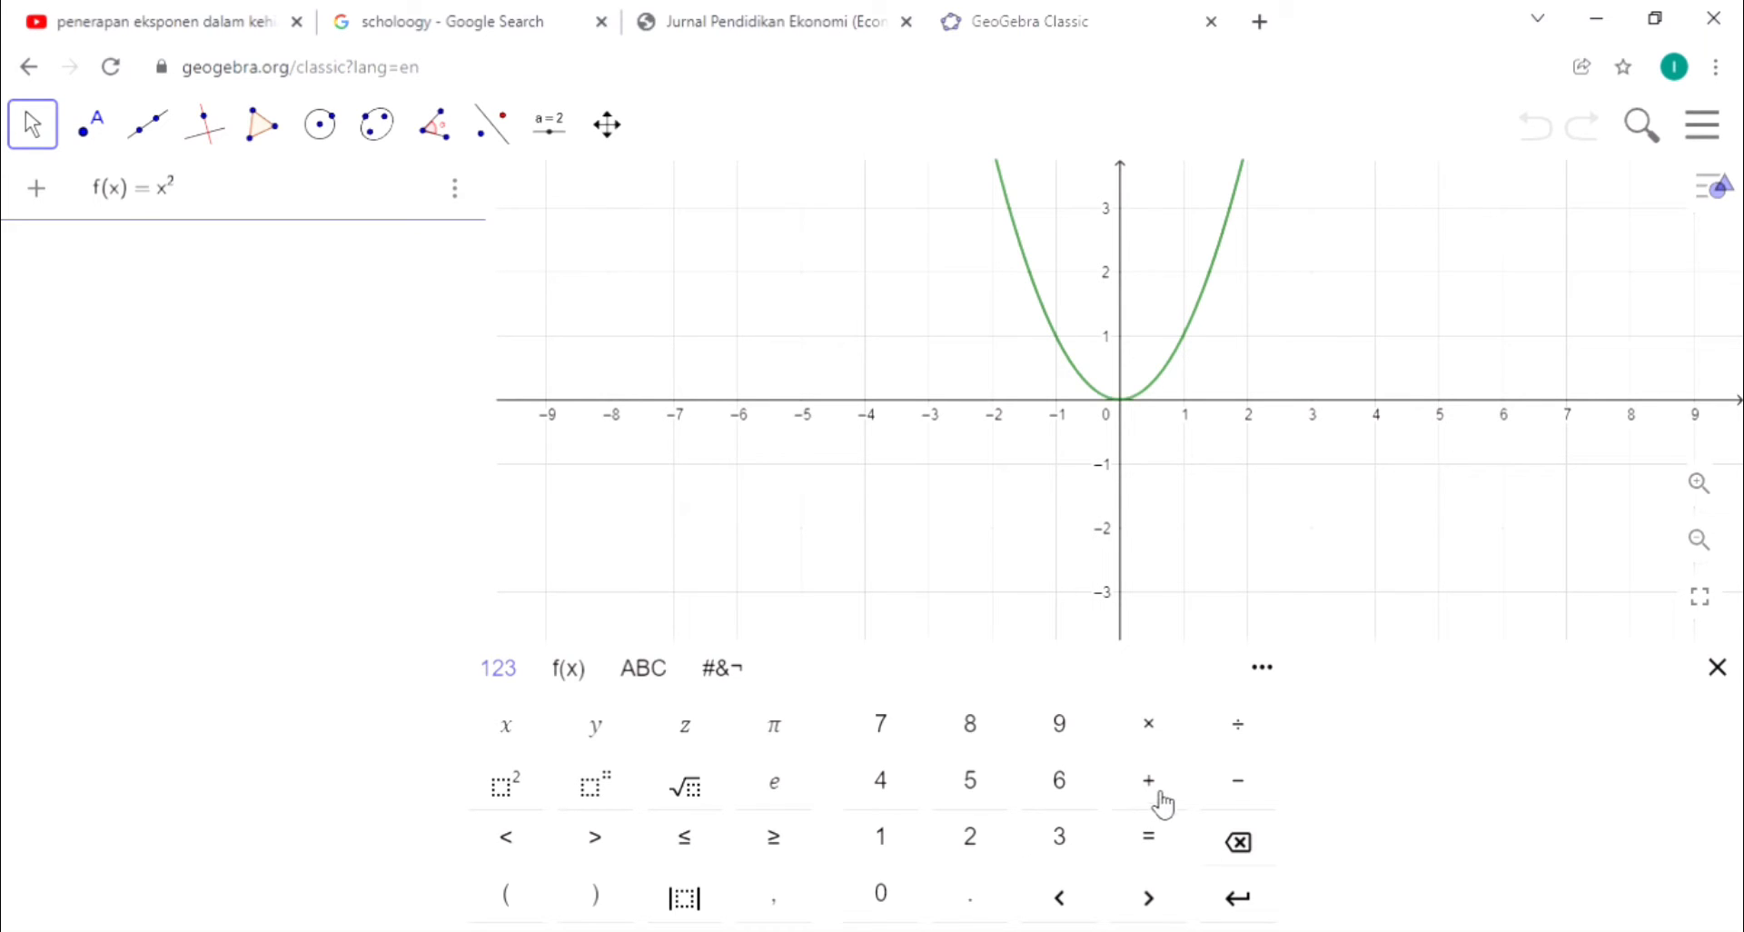
Extend f(x) with a second factor x³ so it reads x²x³
click(506, 725)
click(506, 783)
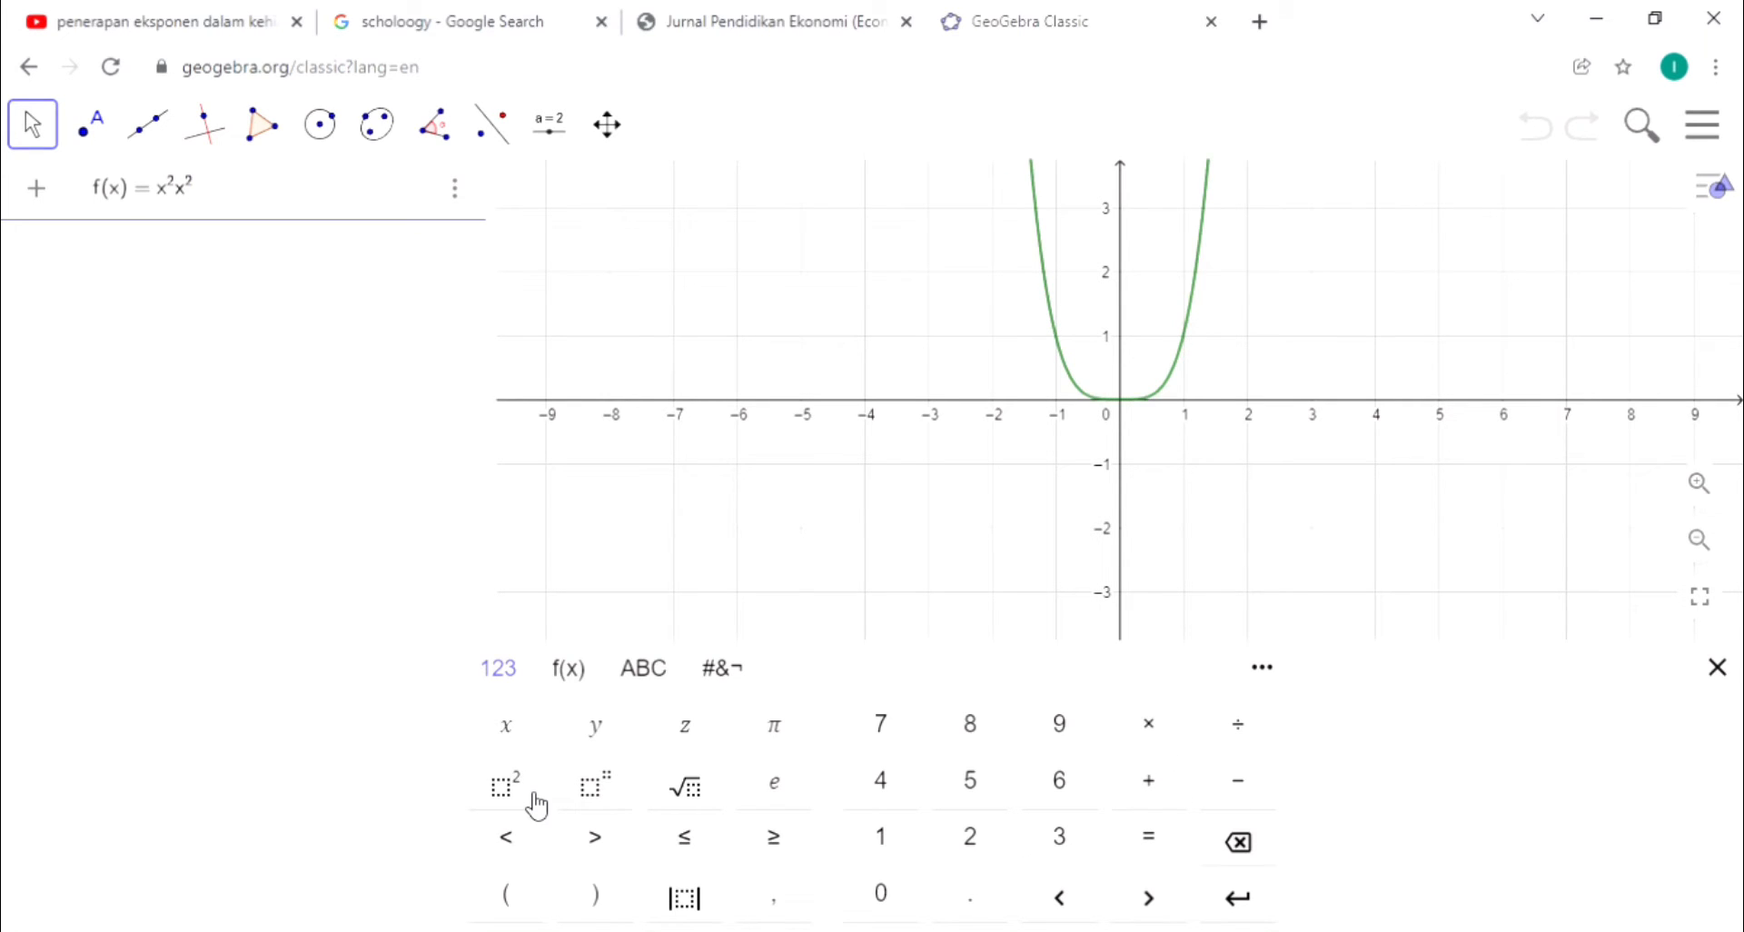
text(3)
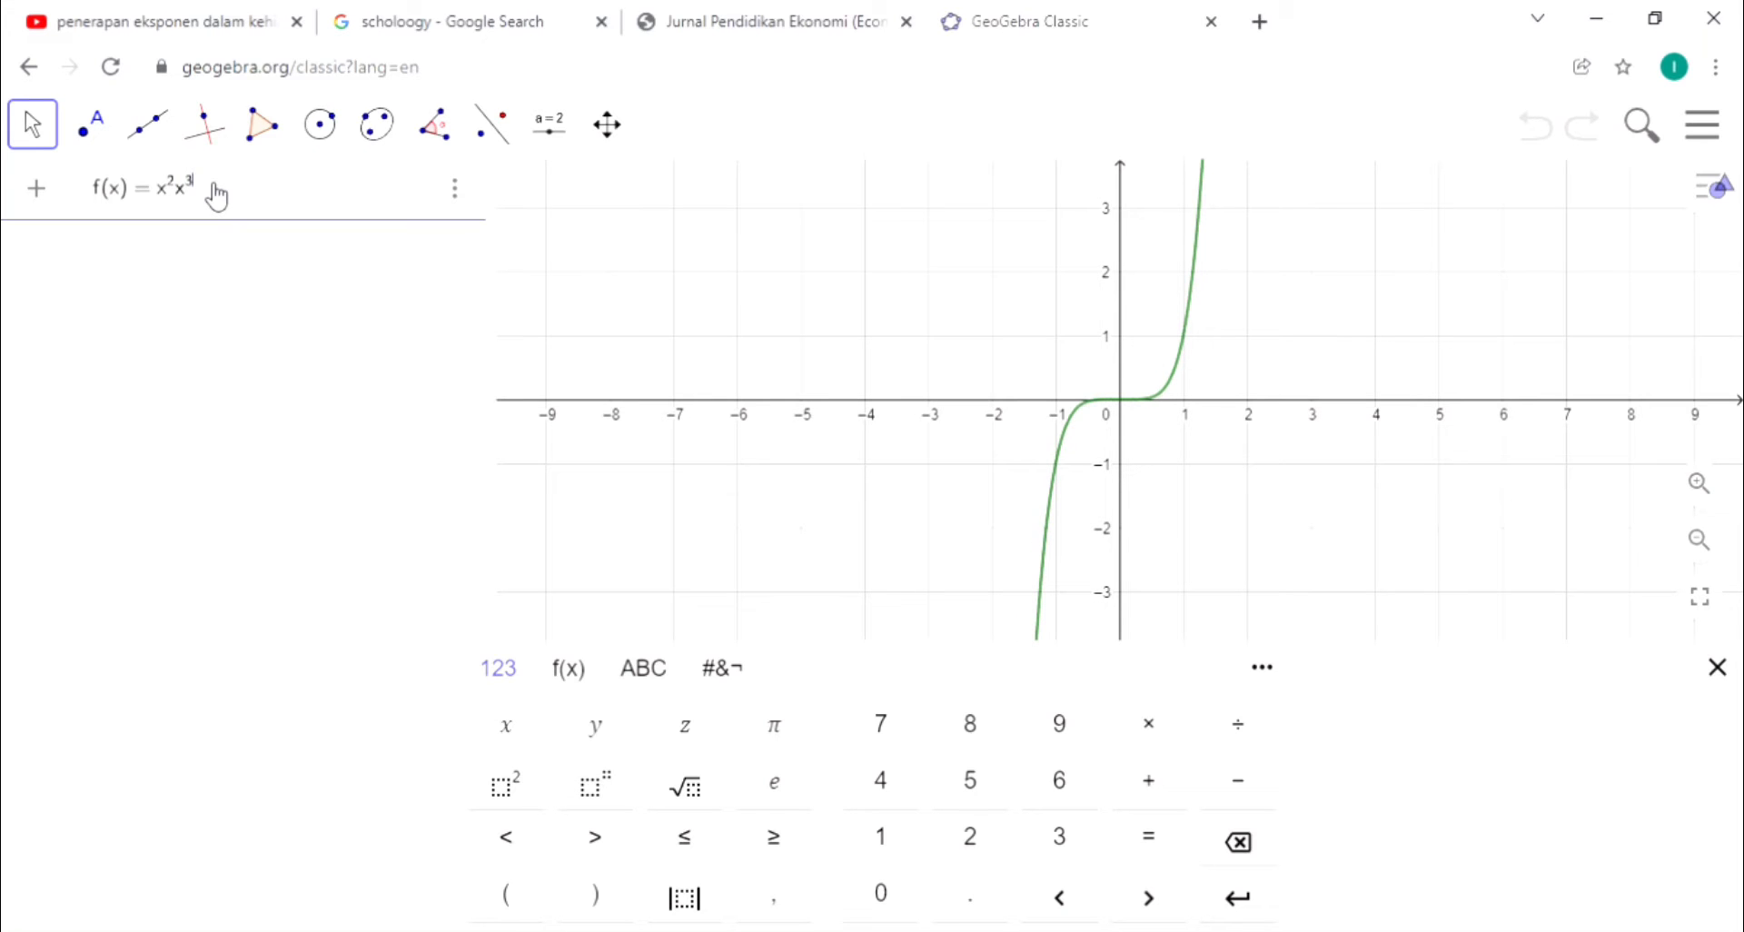
Replace both x bases in f(x) with 2 so the function reads 2²·2³, and bring its graph into view
click(176, 206)
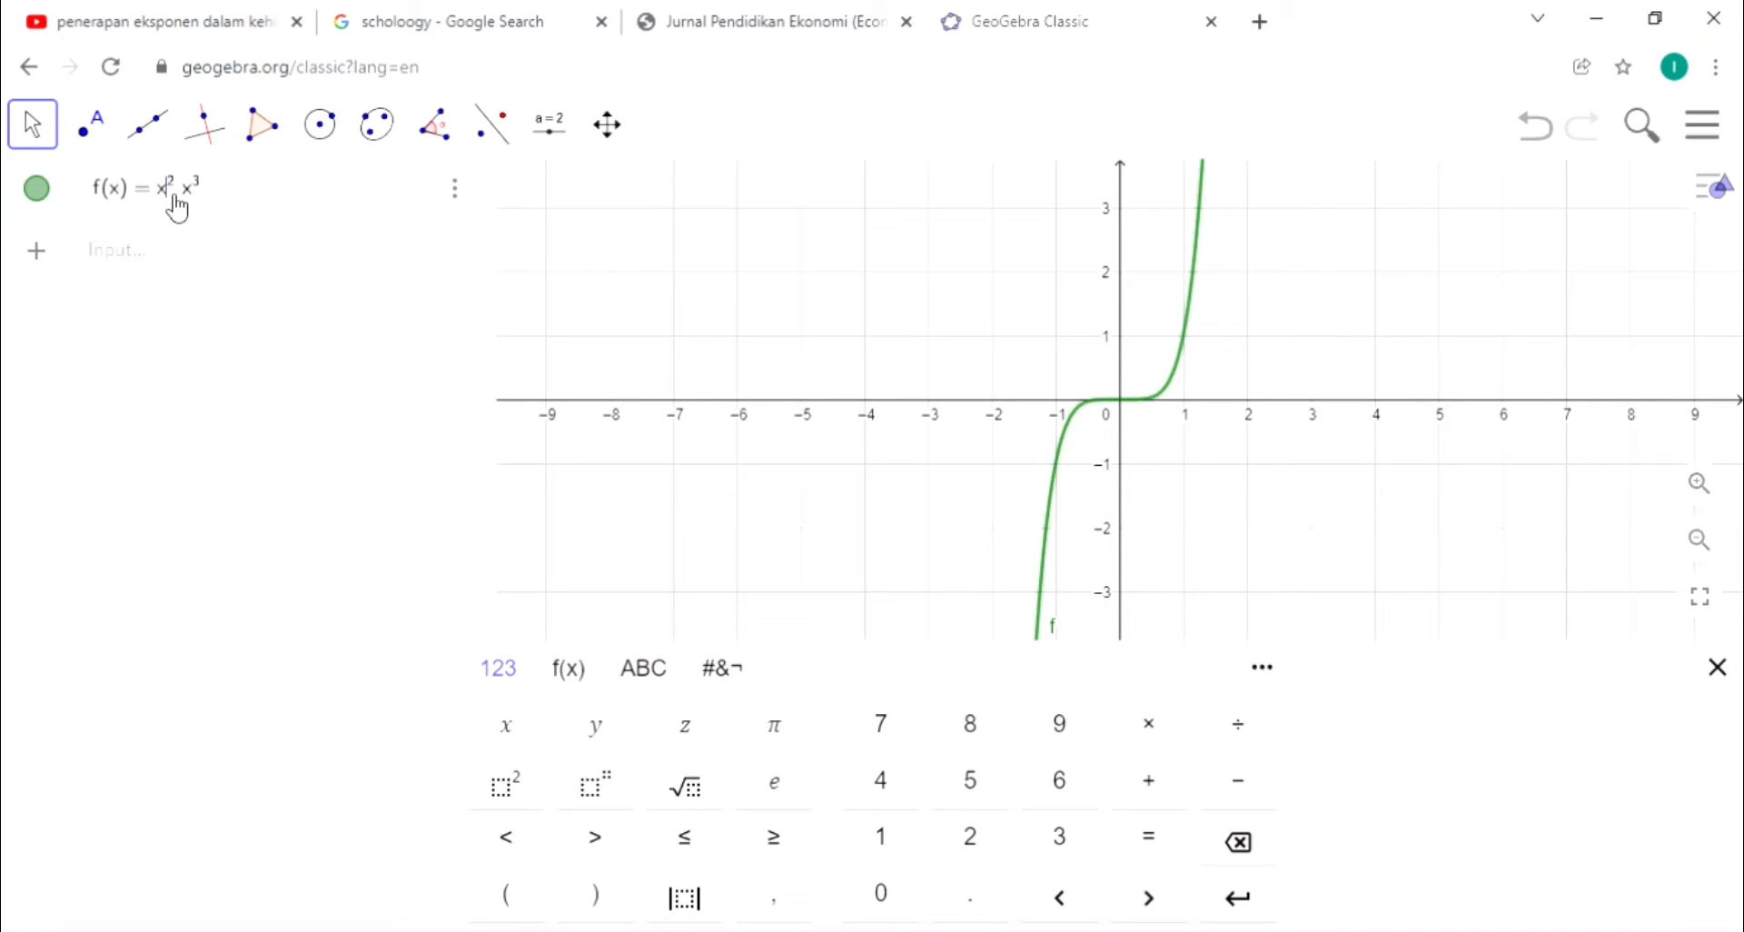
key(BackSpace)
text(2)
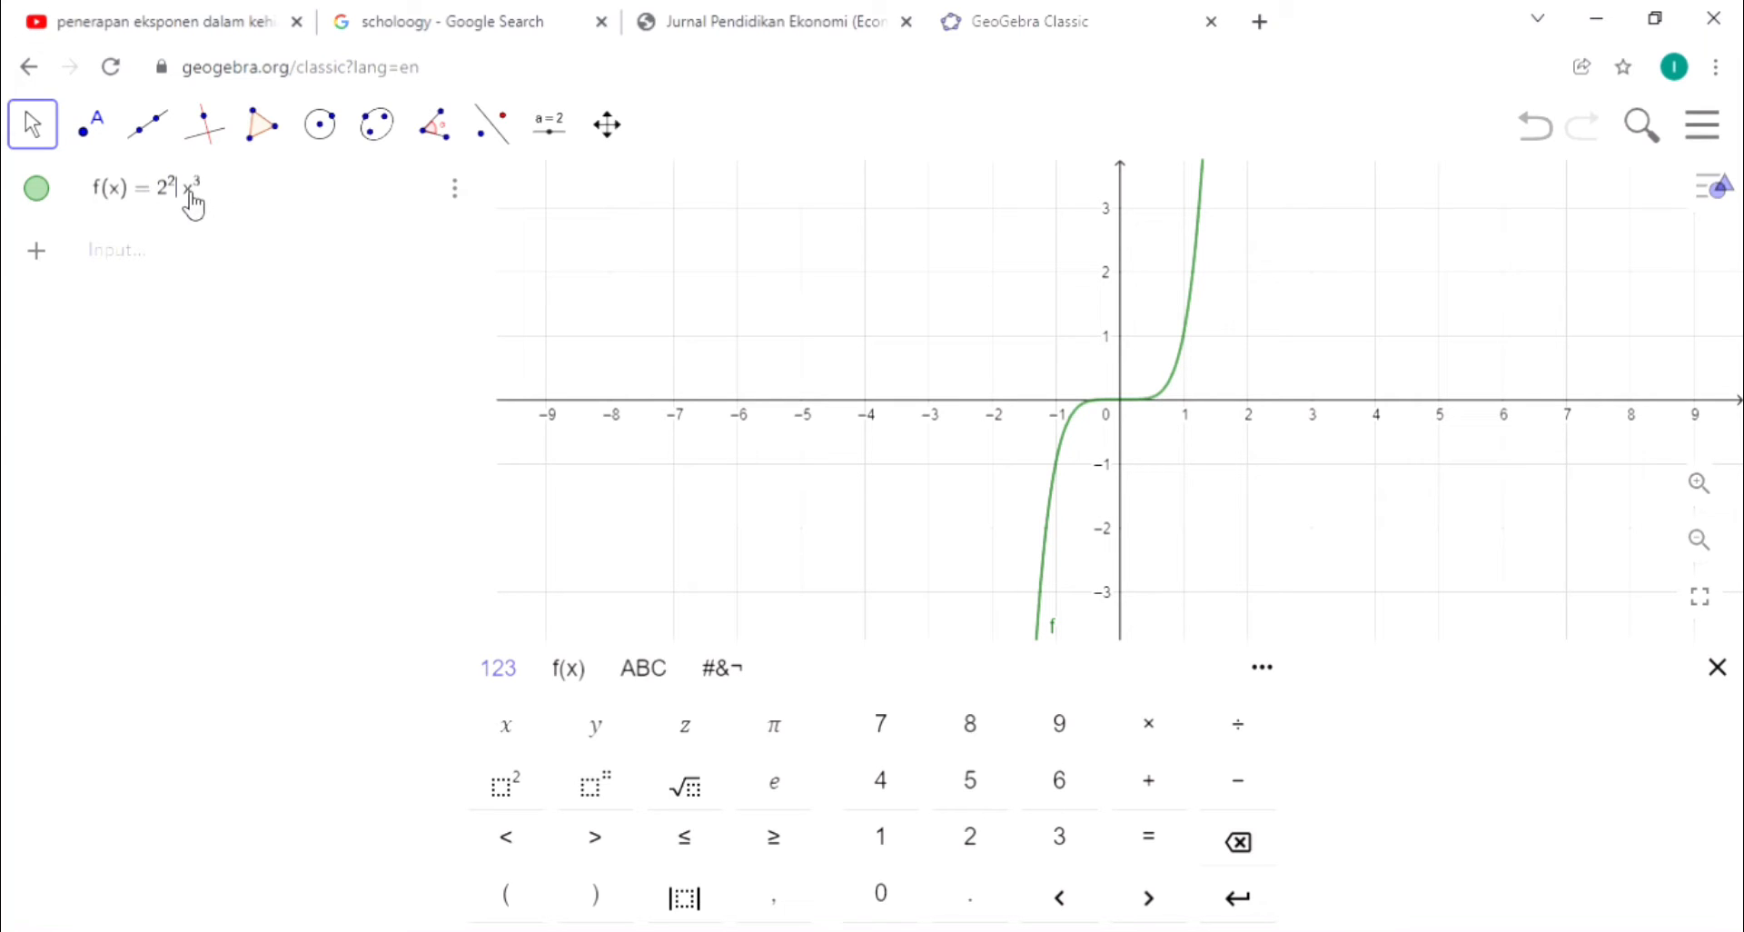
key(Delete)
text(2)
key(Return)
drag(1109, 509, 1113, 815)
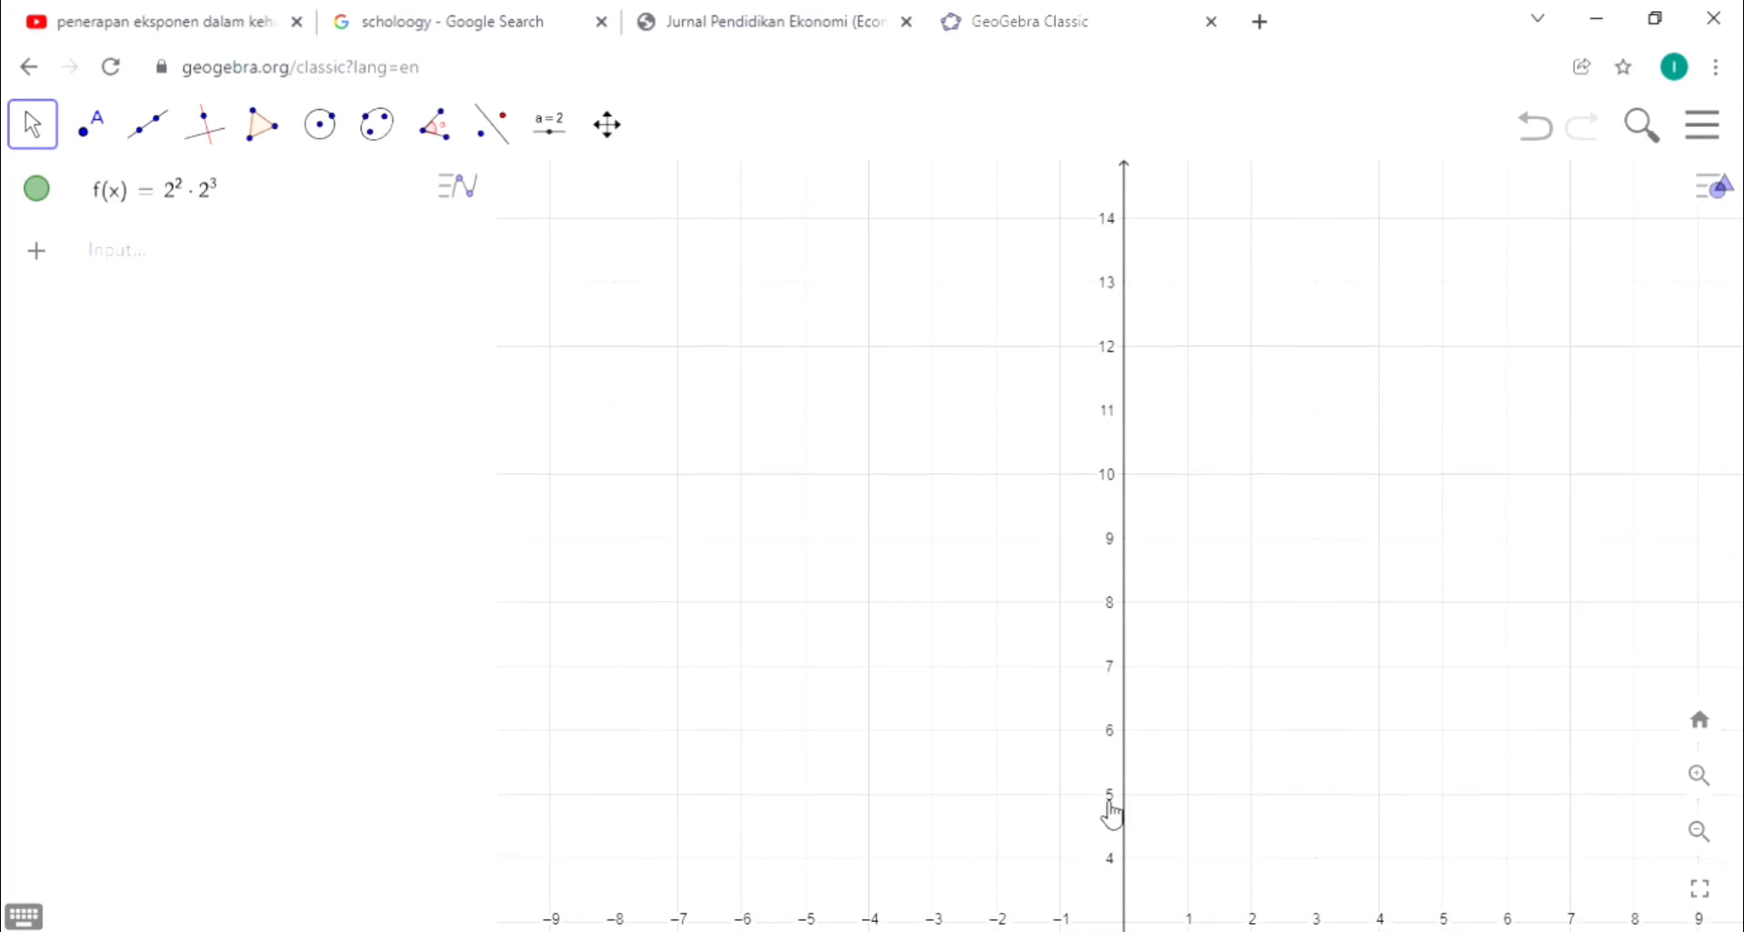
drag(1269, 515, 1244, 865)
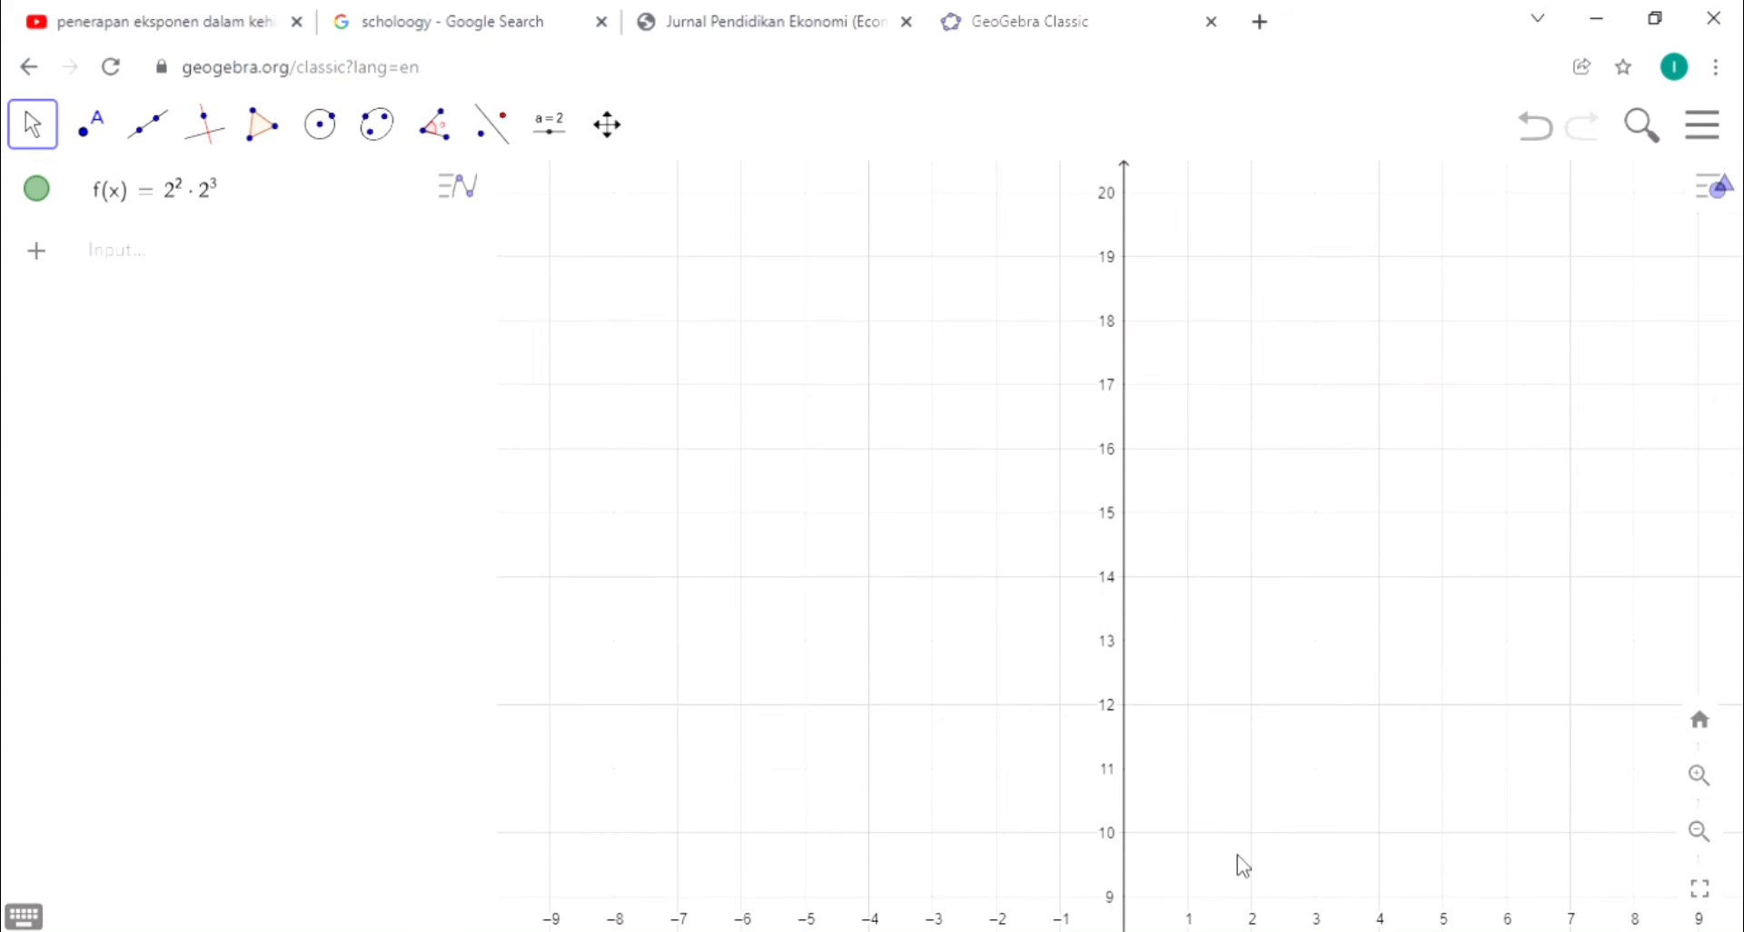
drag(1254, 427, 1246, 801)
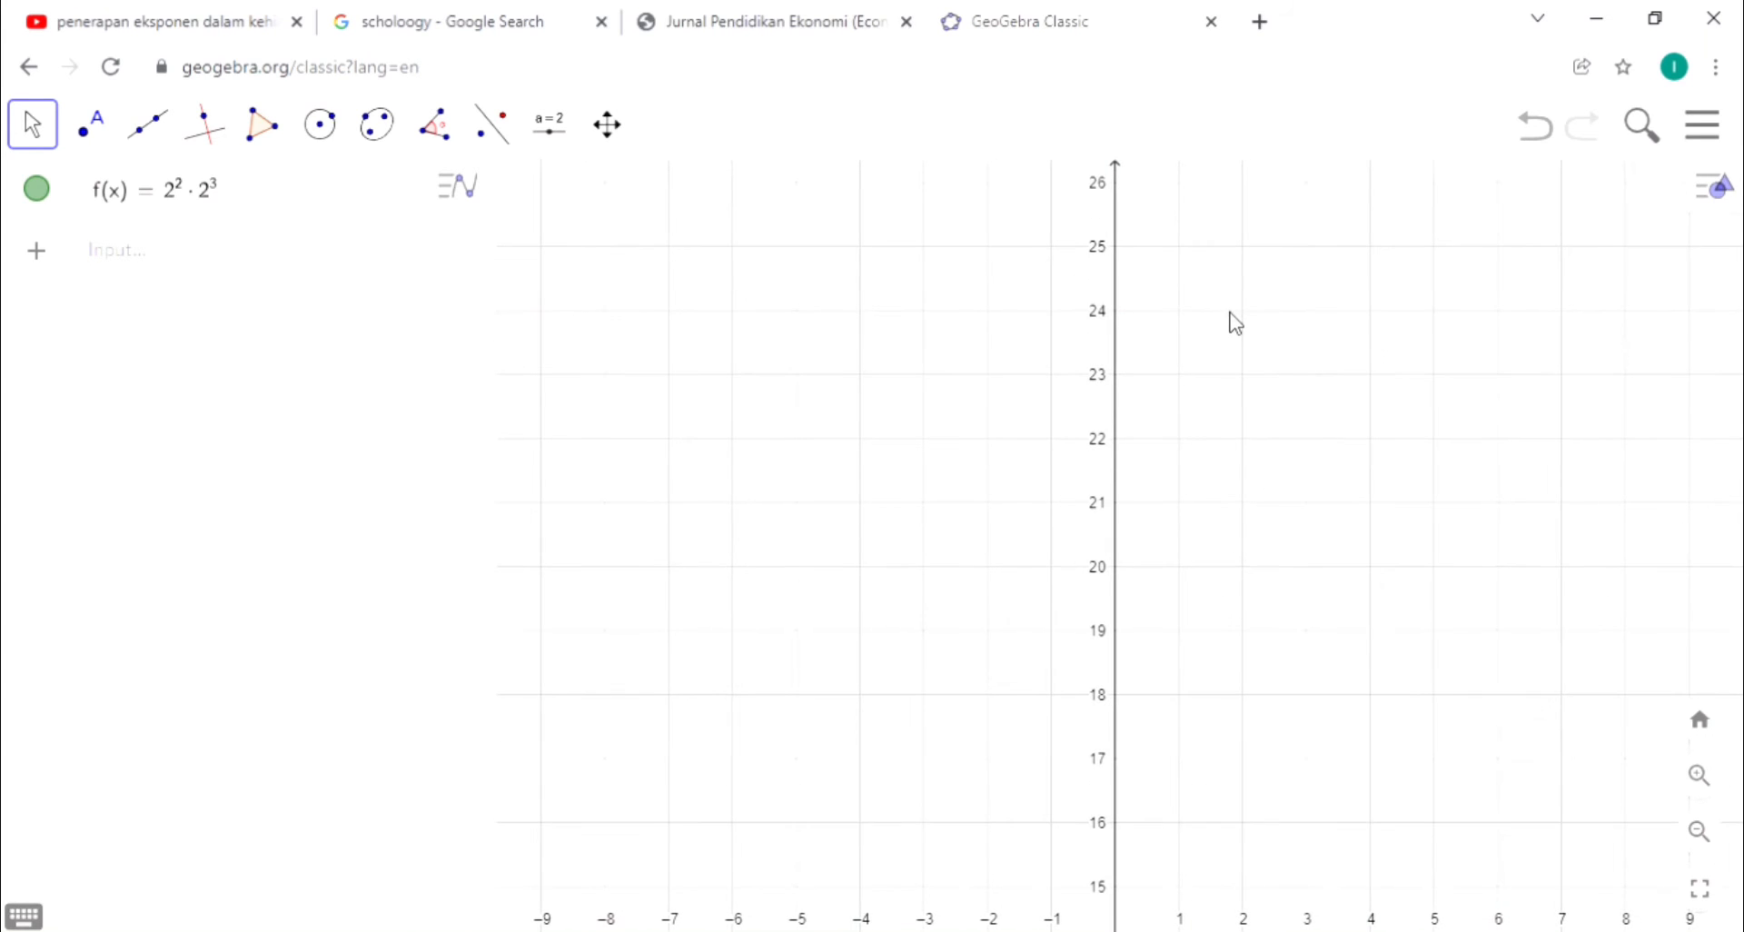
drag(1211, 445, 1211, 778)
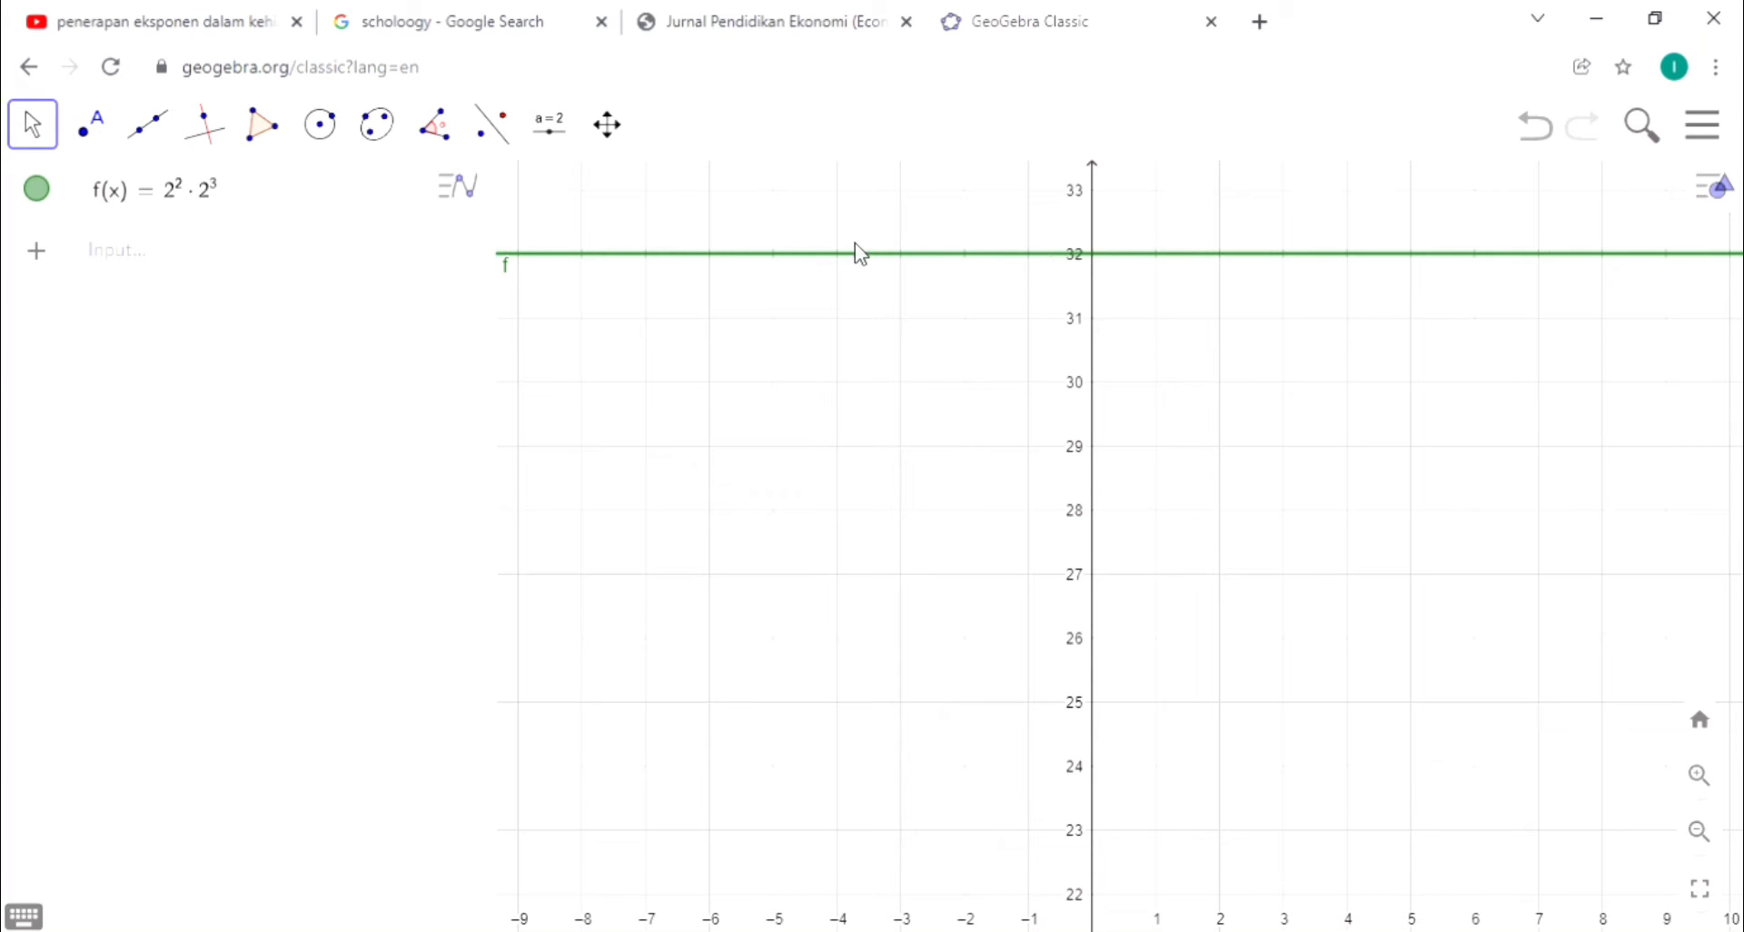
Enter a second function g(x) as the fraction x²/x³ and bring its curve into view
click(132, 252)
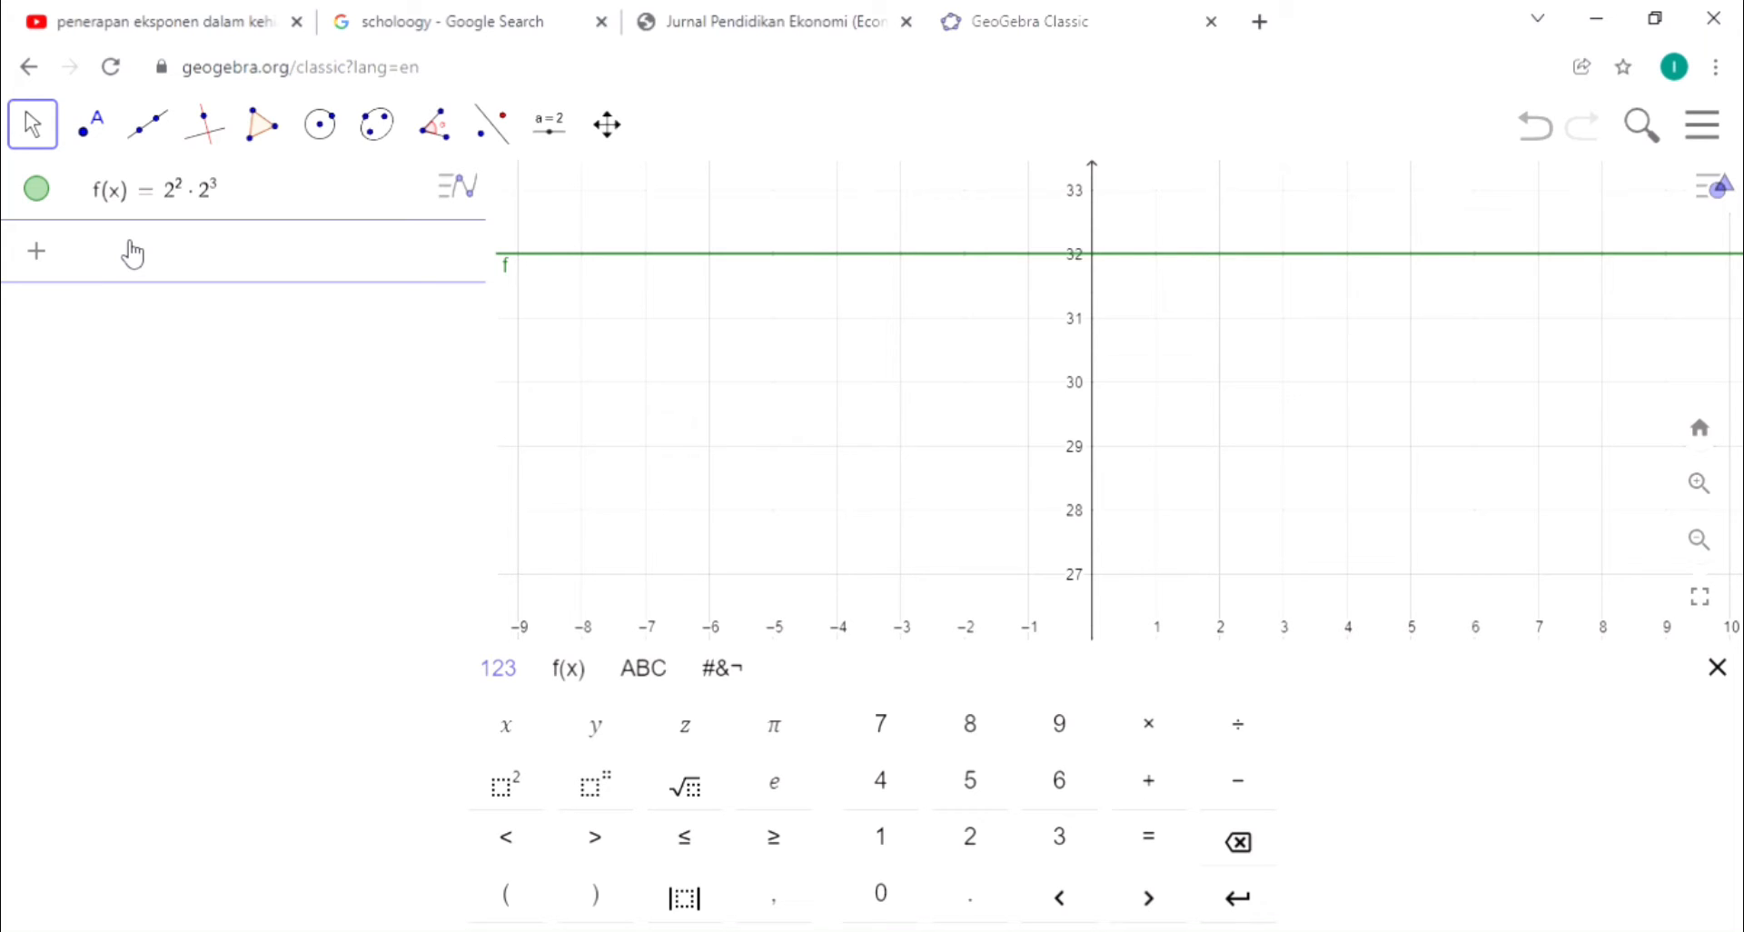
text(g(x) = x)
click(595, 784)
text(2)
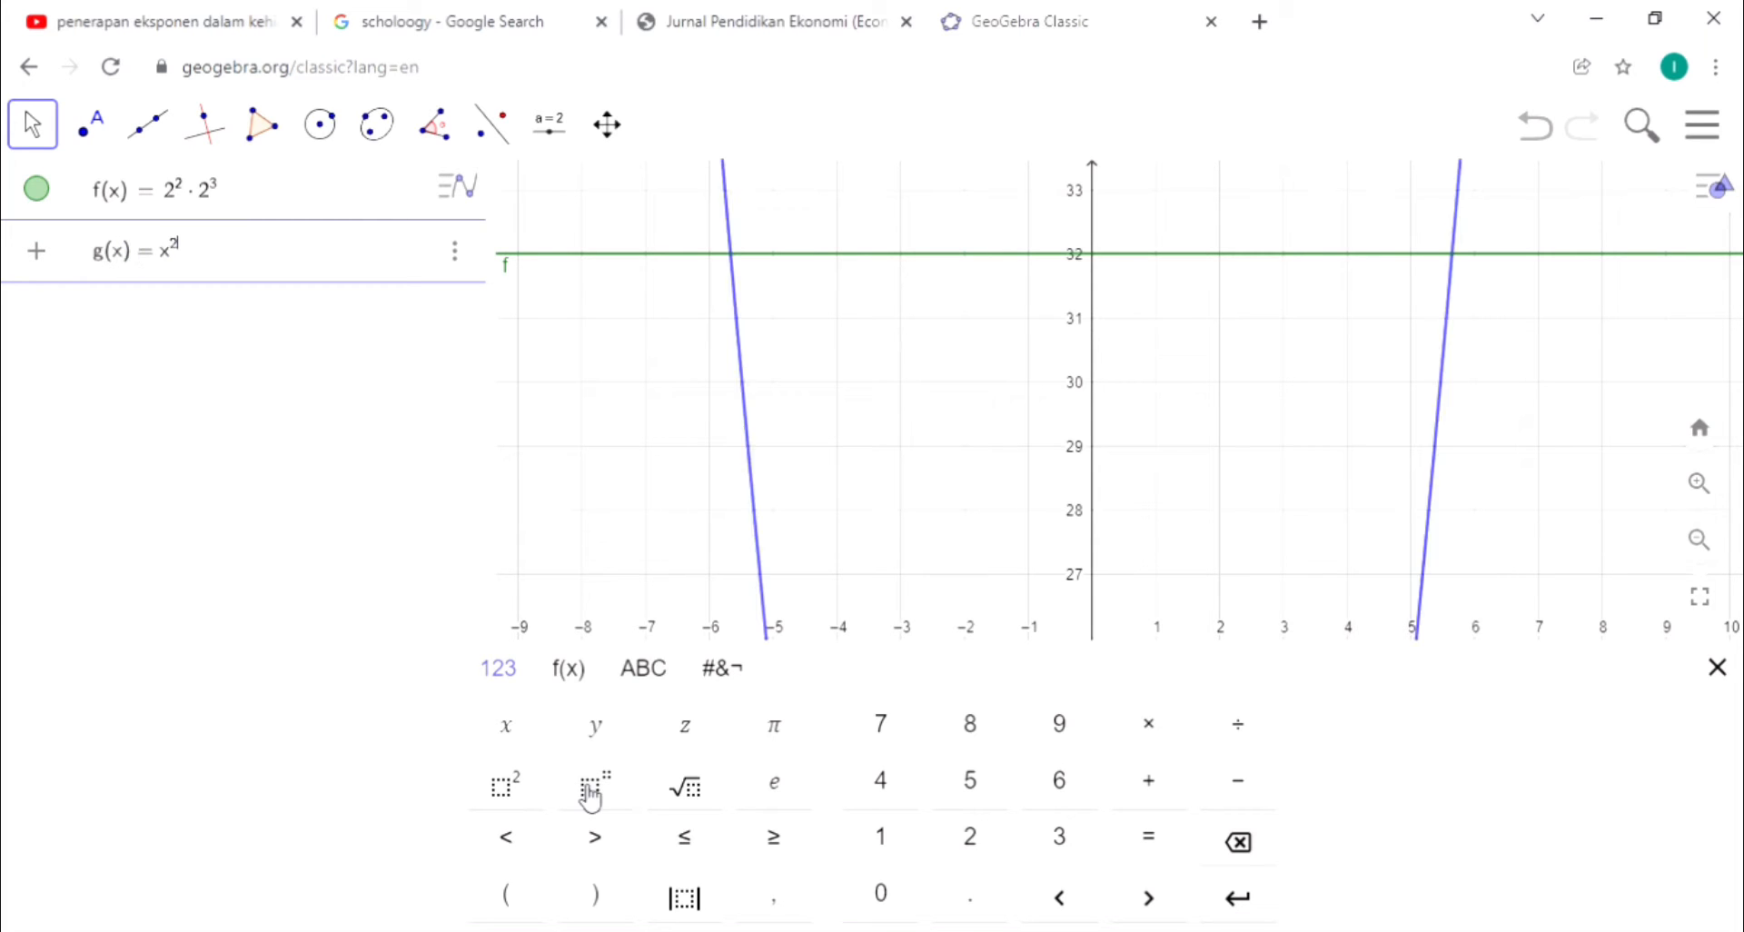
text(/x)
click(627, 786)
text(3)
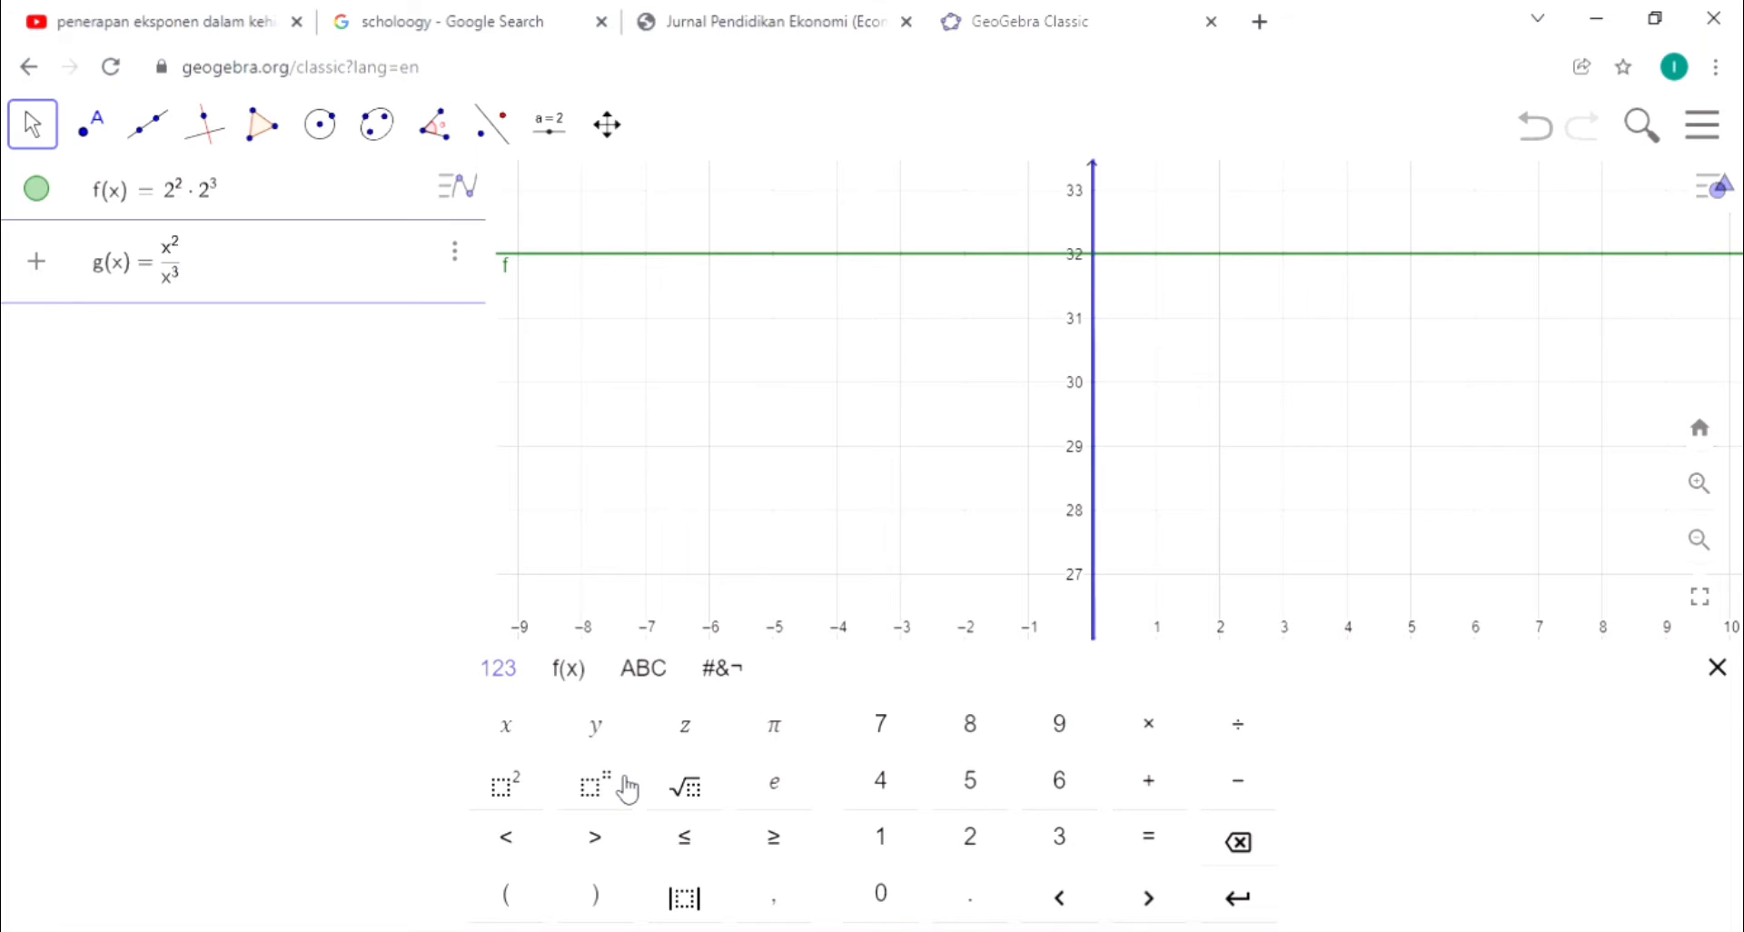
key(Return)
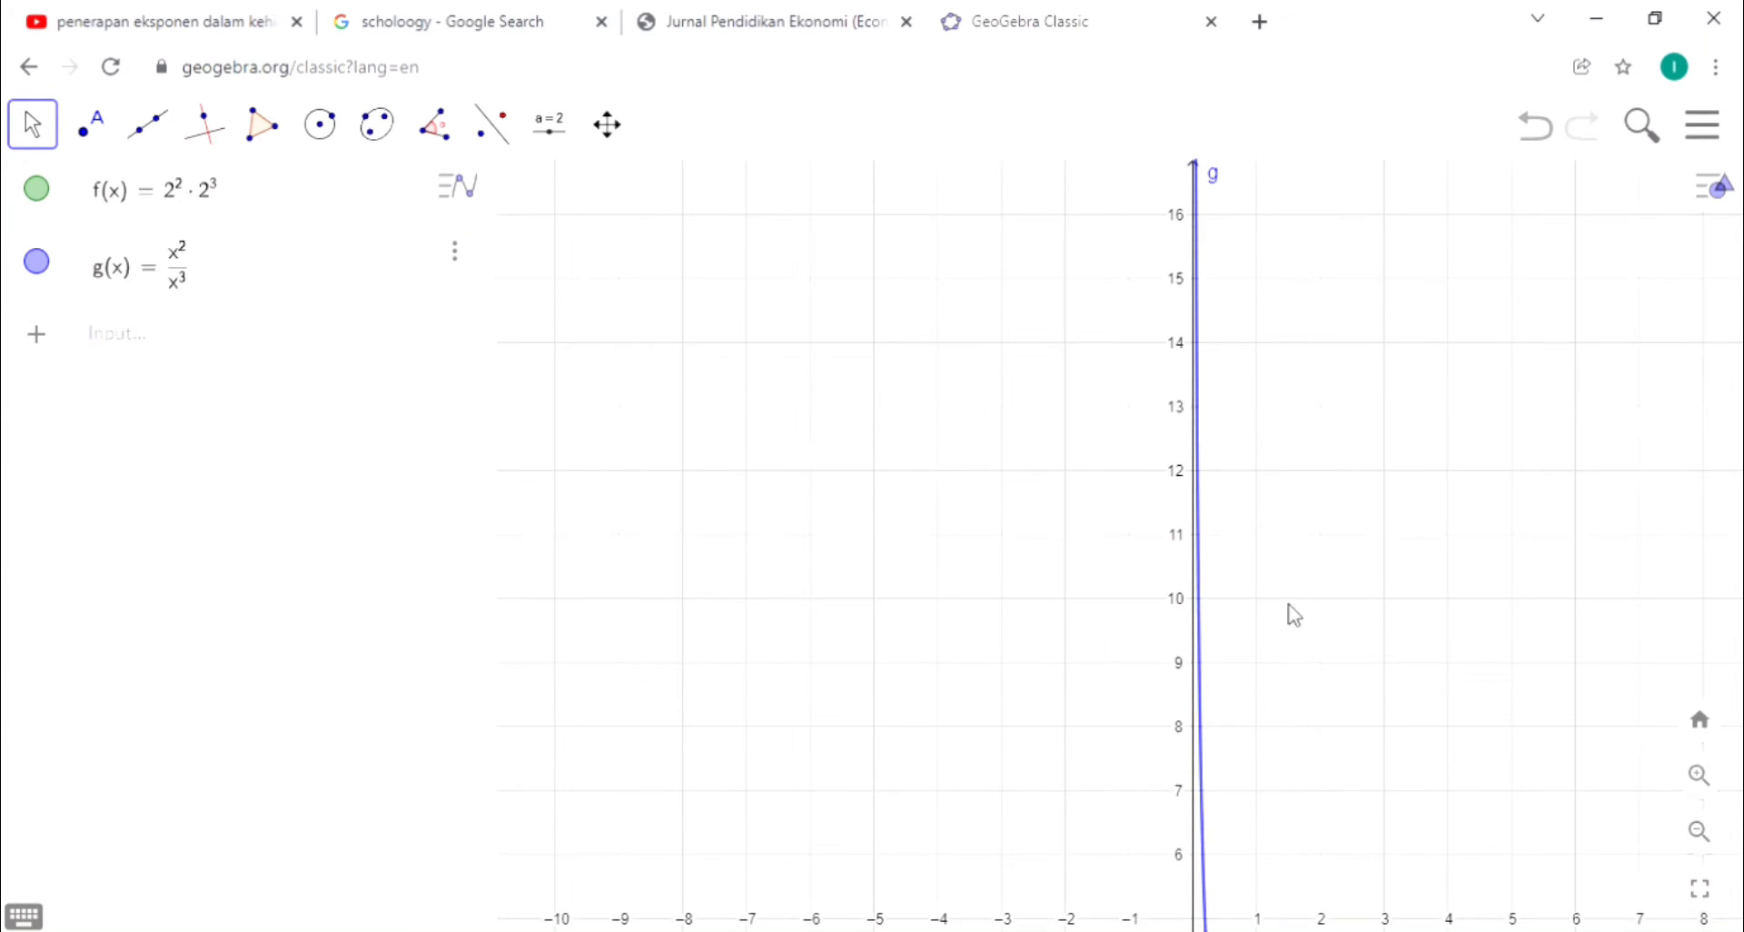
drag(1316, 680, 1312, 196)
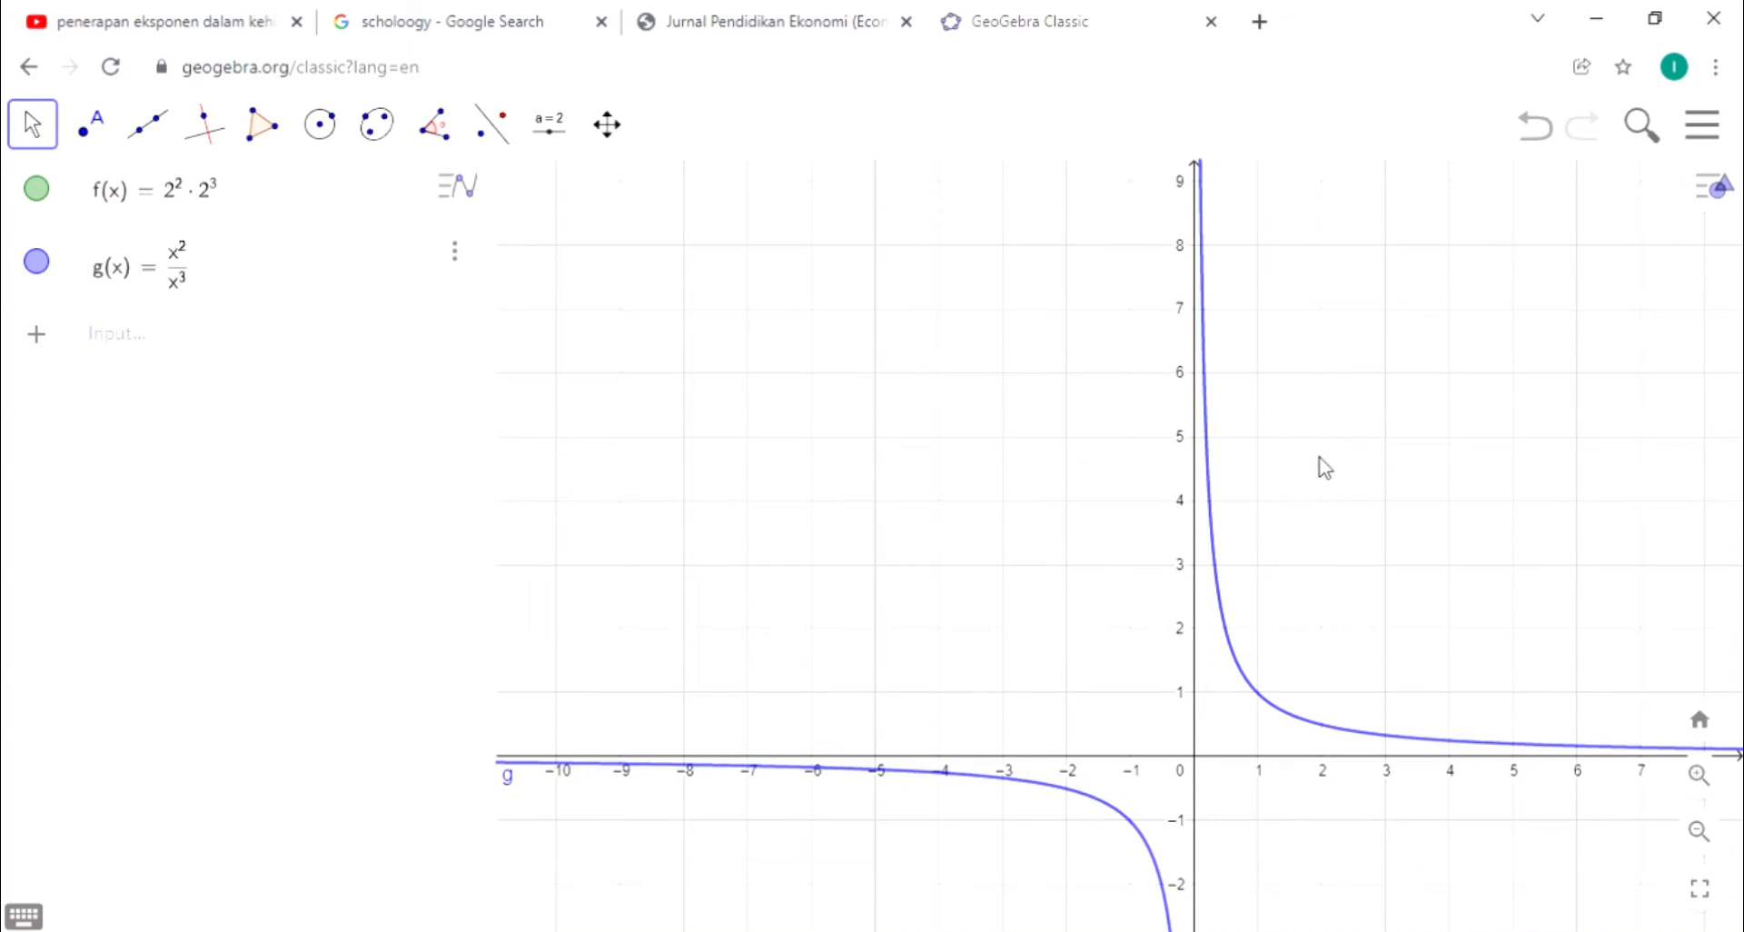
drag(1358, 472, 1273, 181)
Change the base in the numerator of g(x) to 2, making the numerator 2²
click(194, 251)
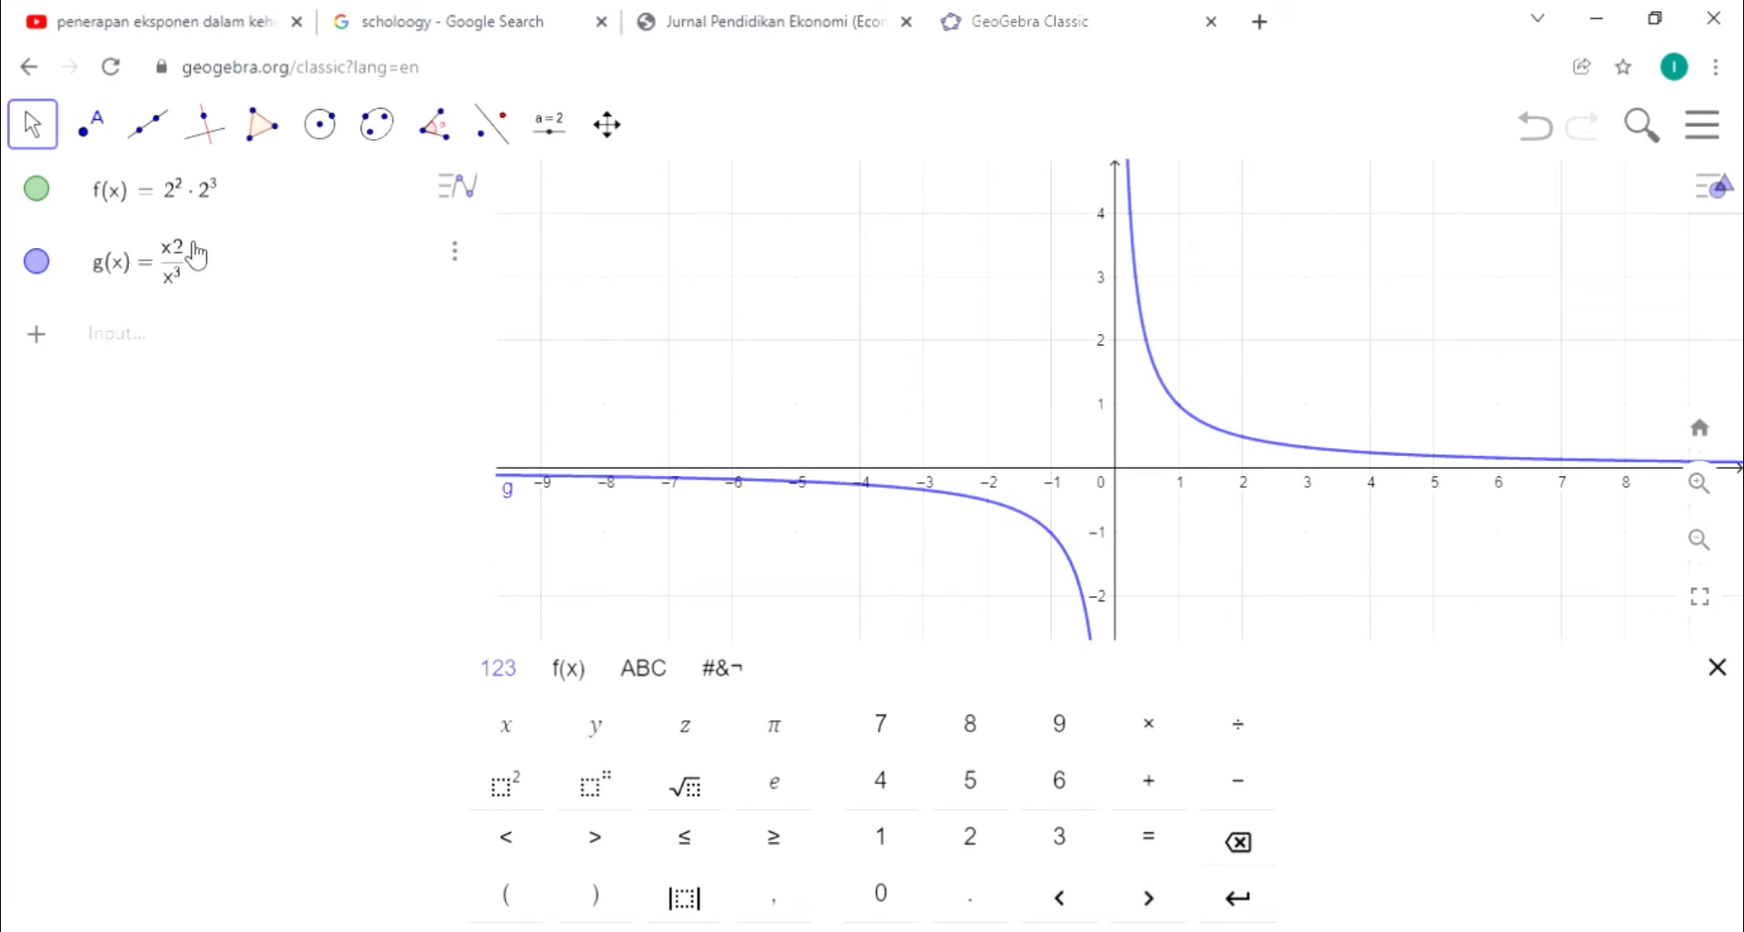
text(2)
key(BackSpace)
click(175, 258)
key(BackSpace)
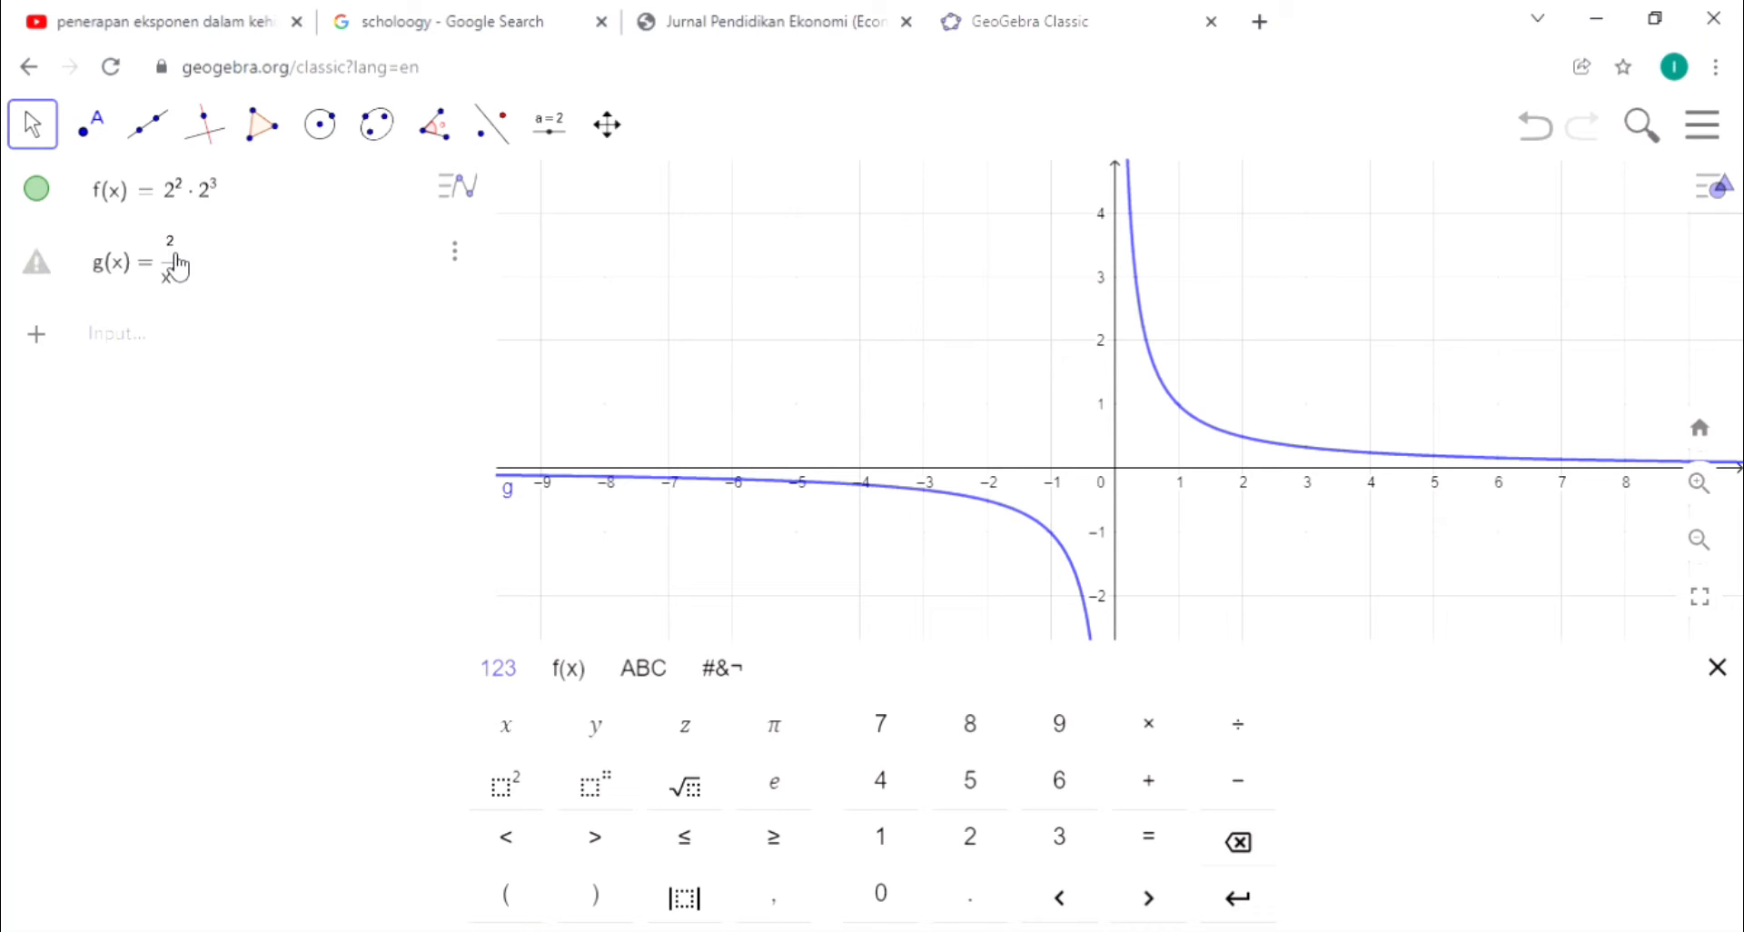
text(2)
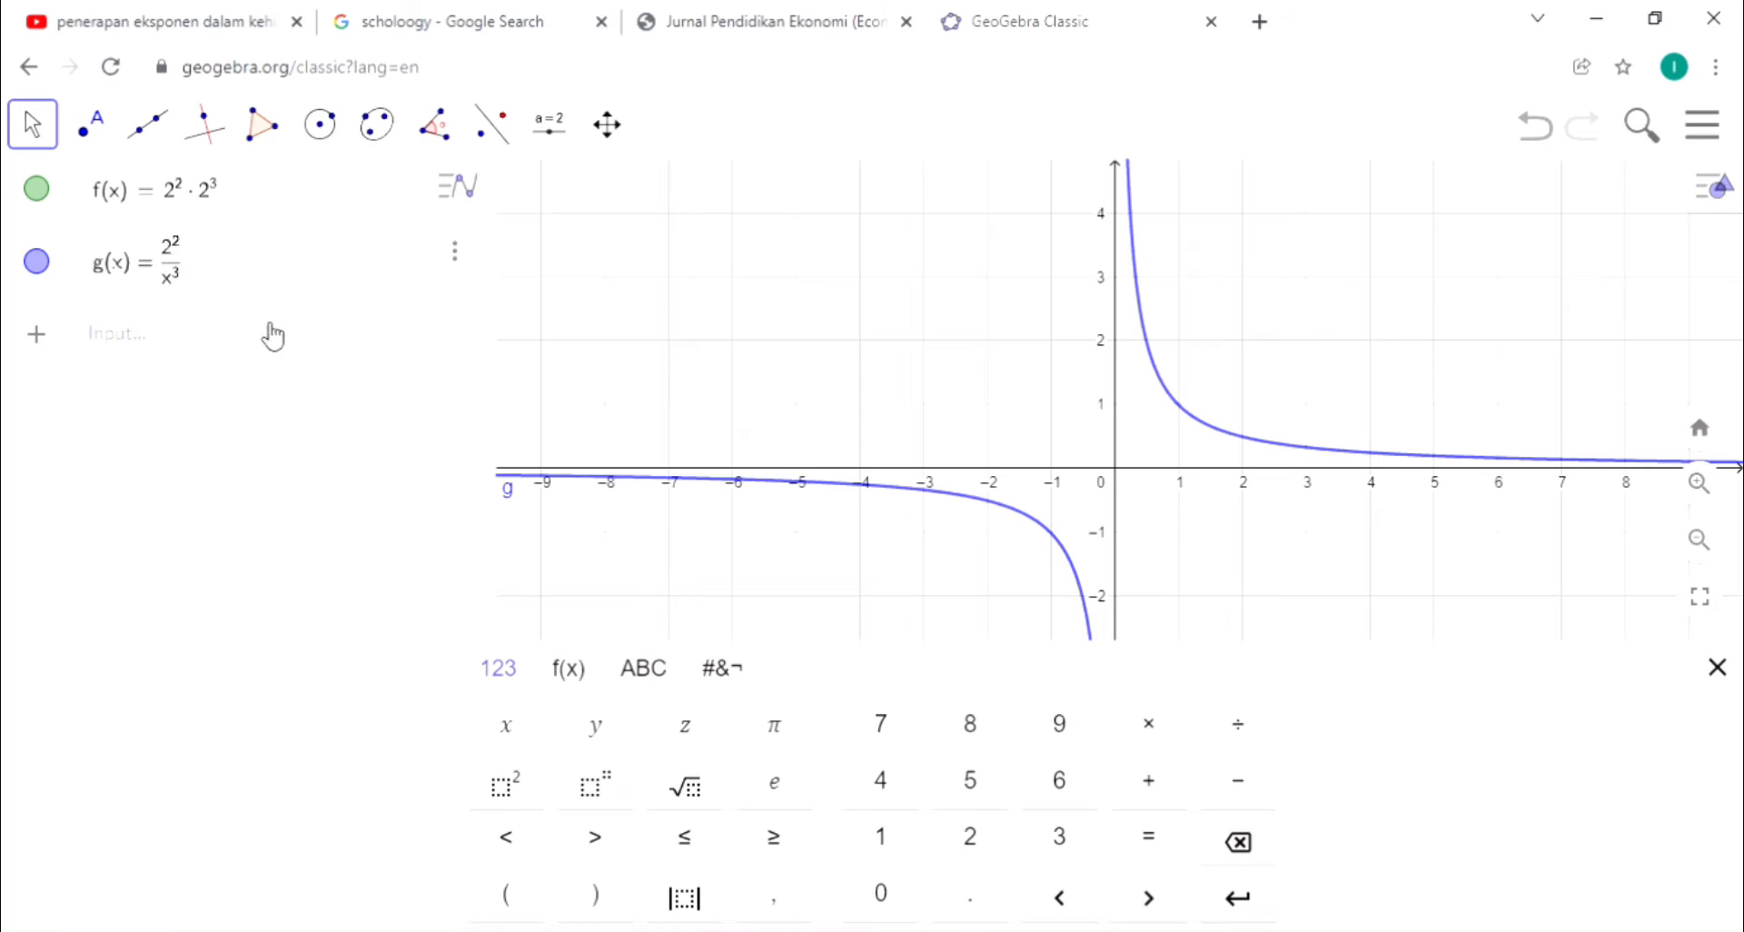
Change the base in the denominator of g(x) to 2, making the denominator 2³
click(182, 294)
key(Right)
key(BackSpace)
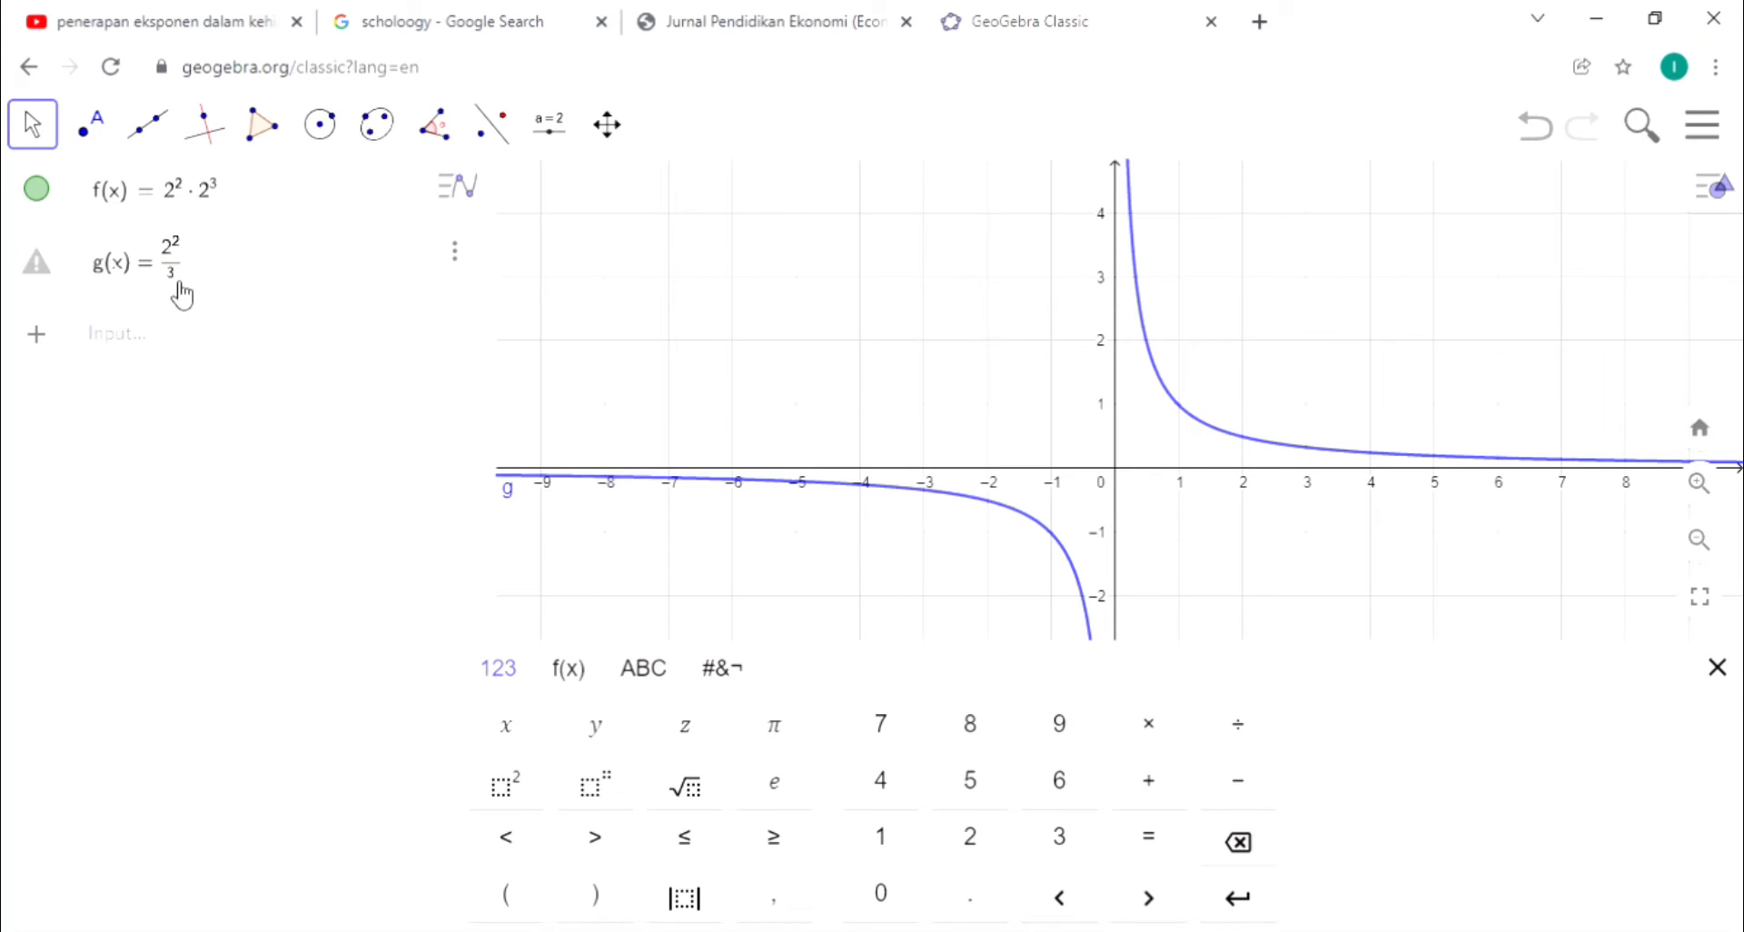
text(2^)
key(Return)
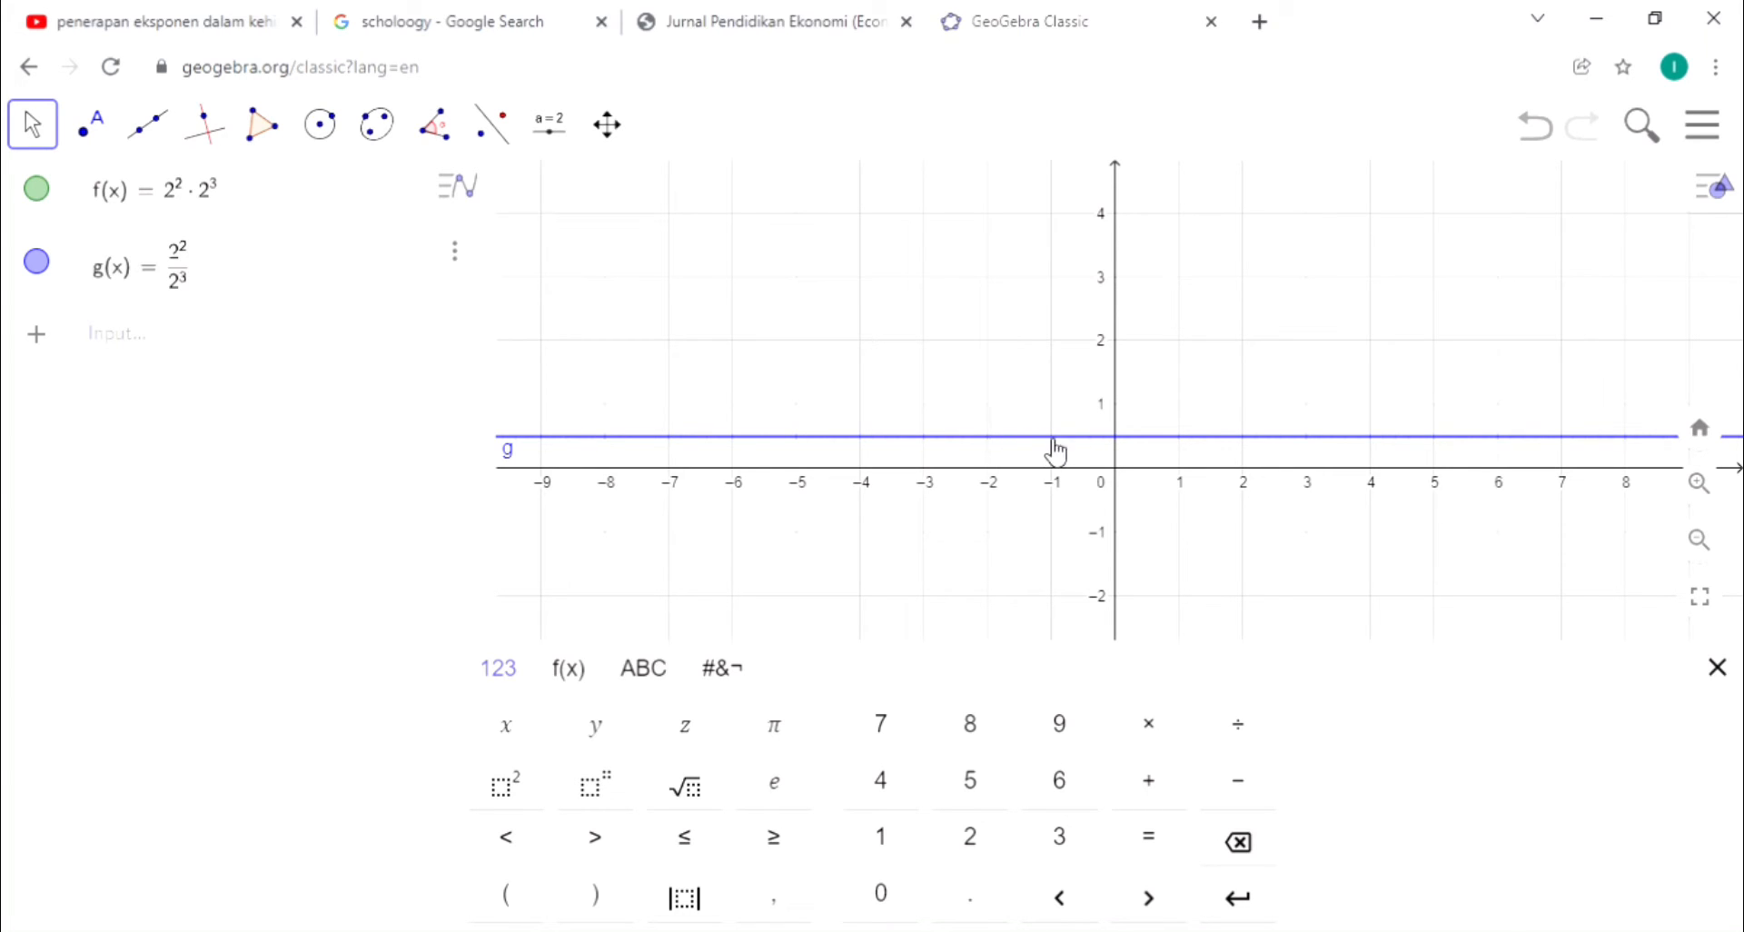
Enter a third function h(x) = (x²)³ below g(x)
click(272, 346)
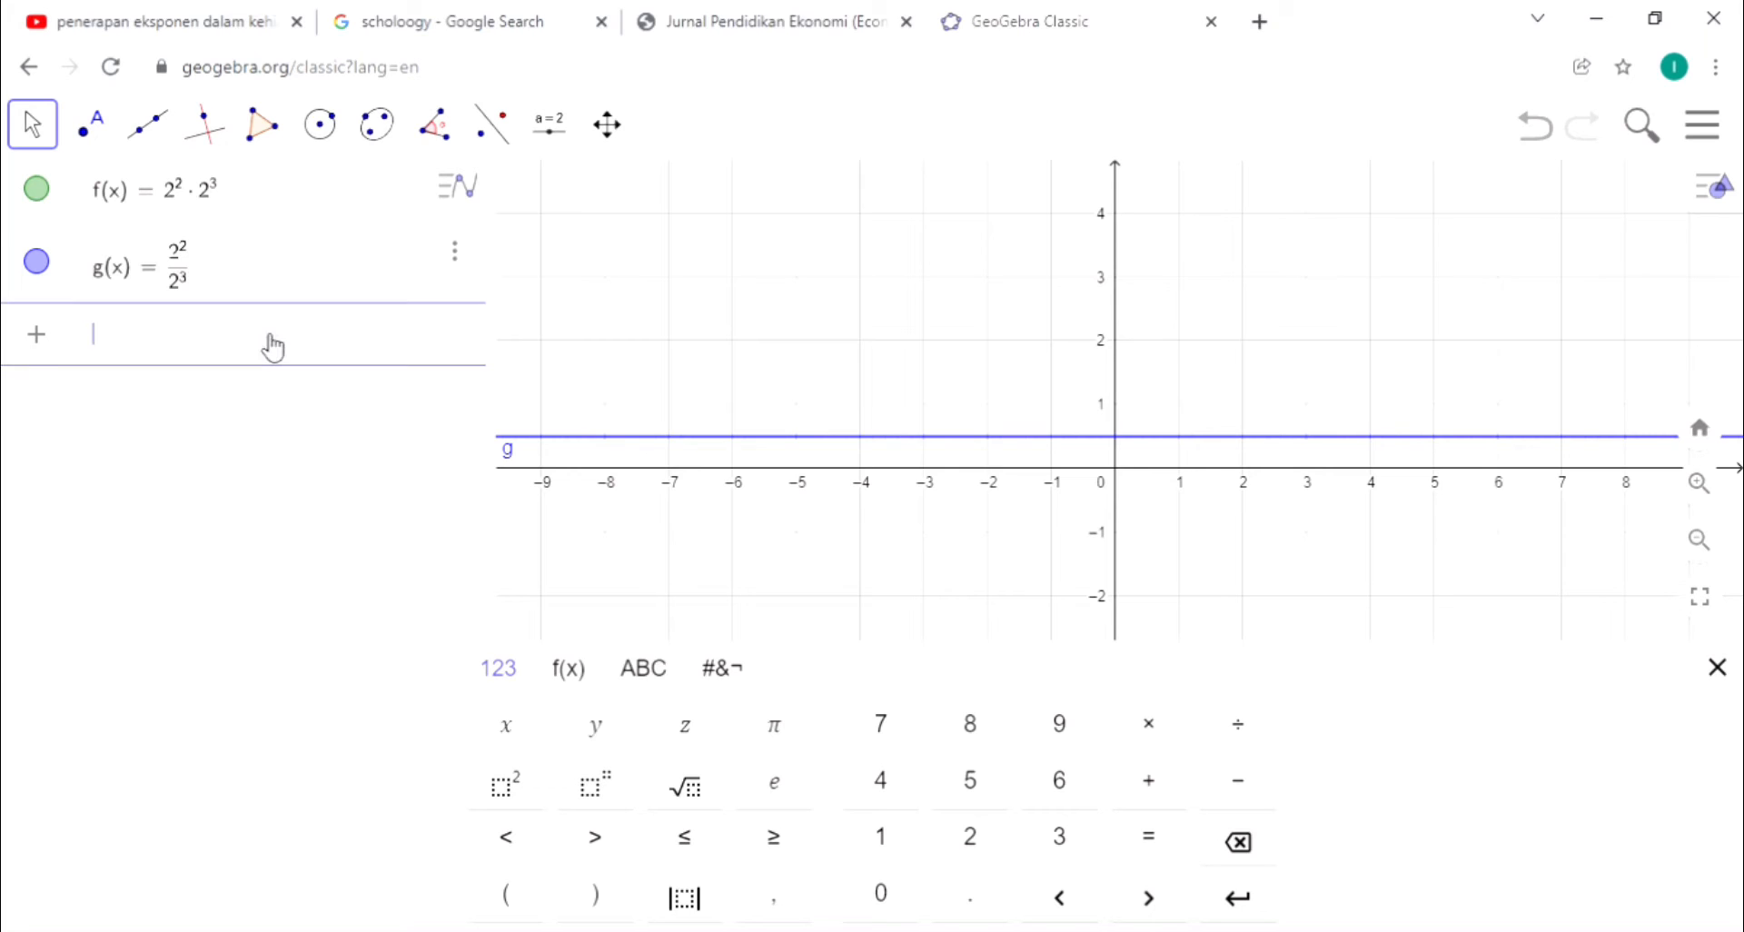
text(h(x) = (x)
click(596, 784)
text(2)
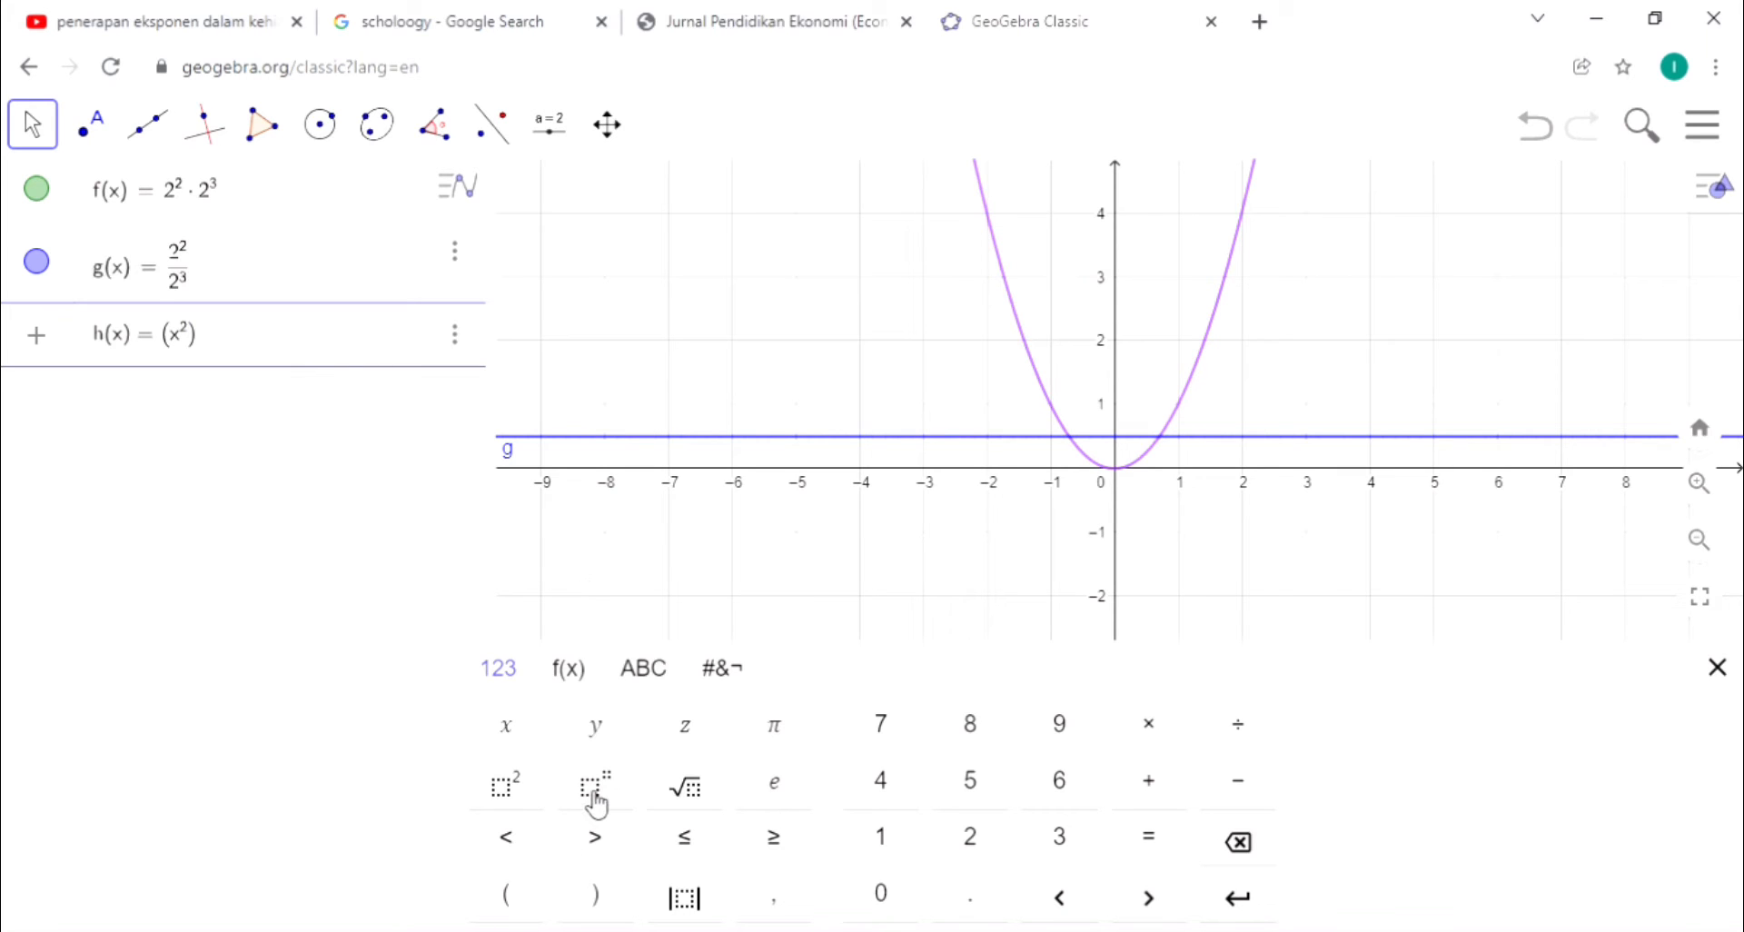
text(3)
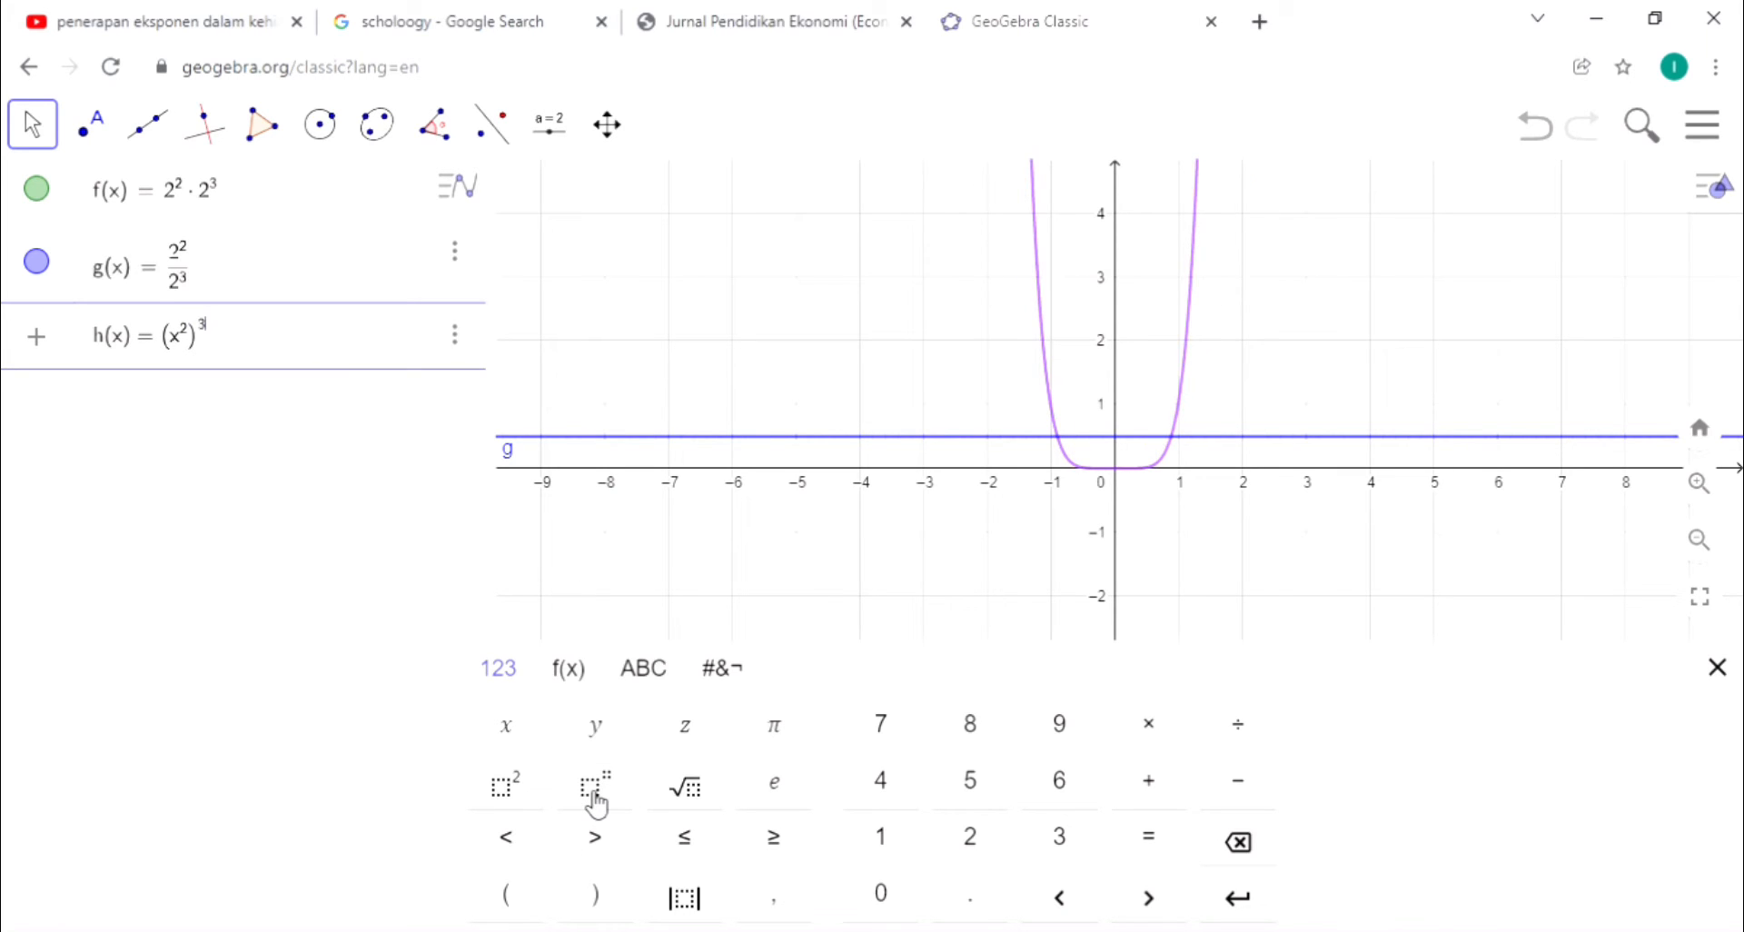
key(Return)
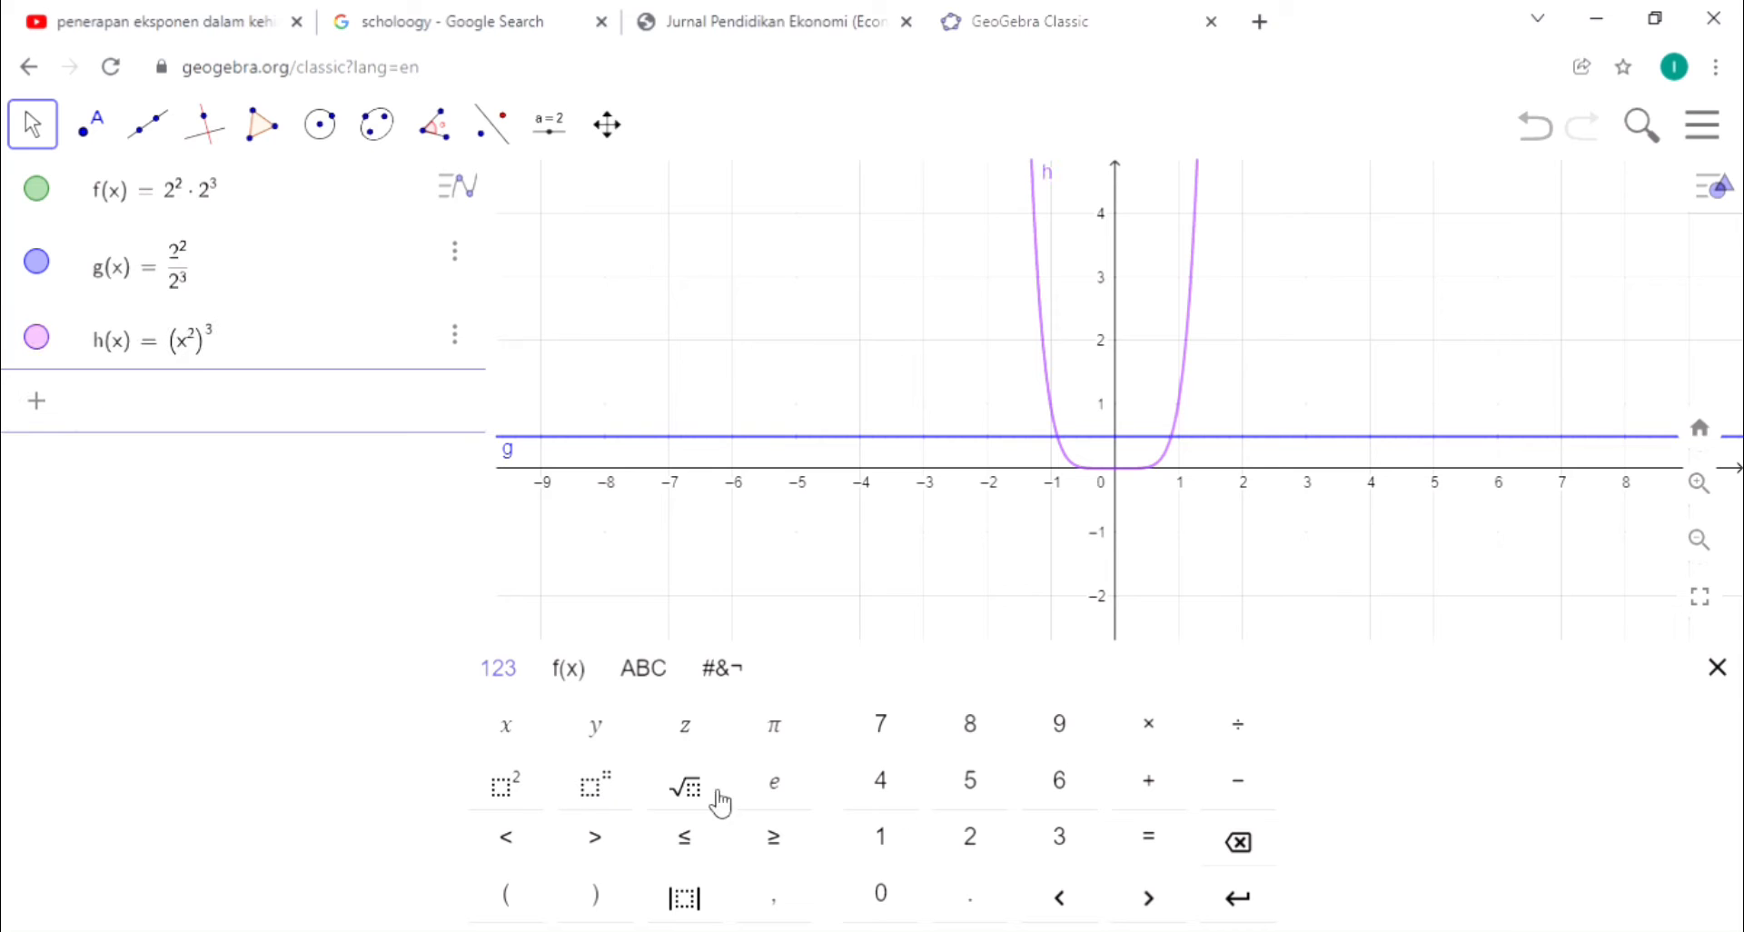
click(1196, 616)
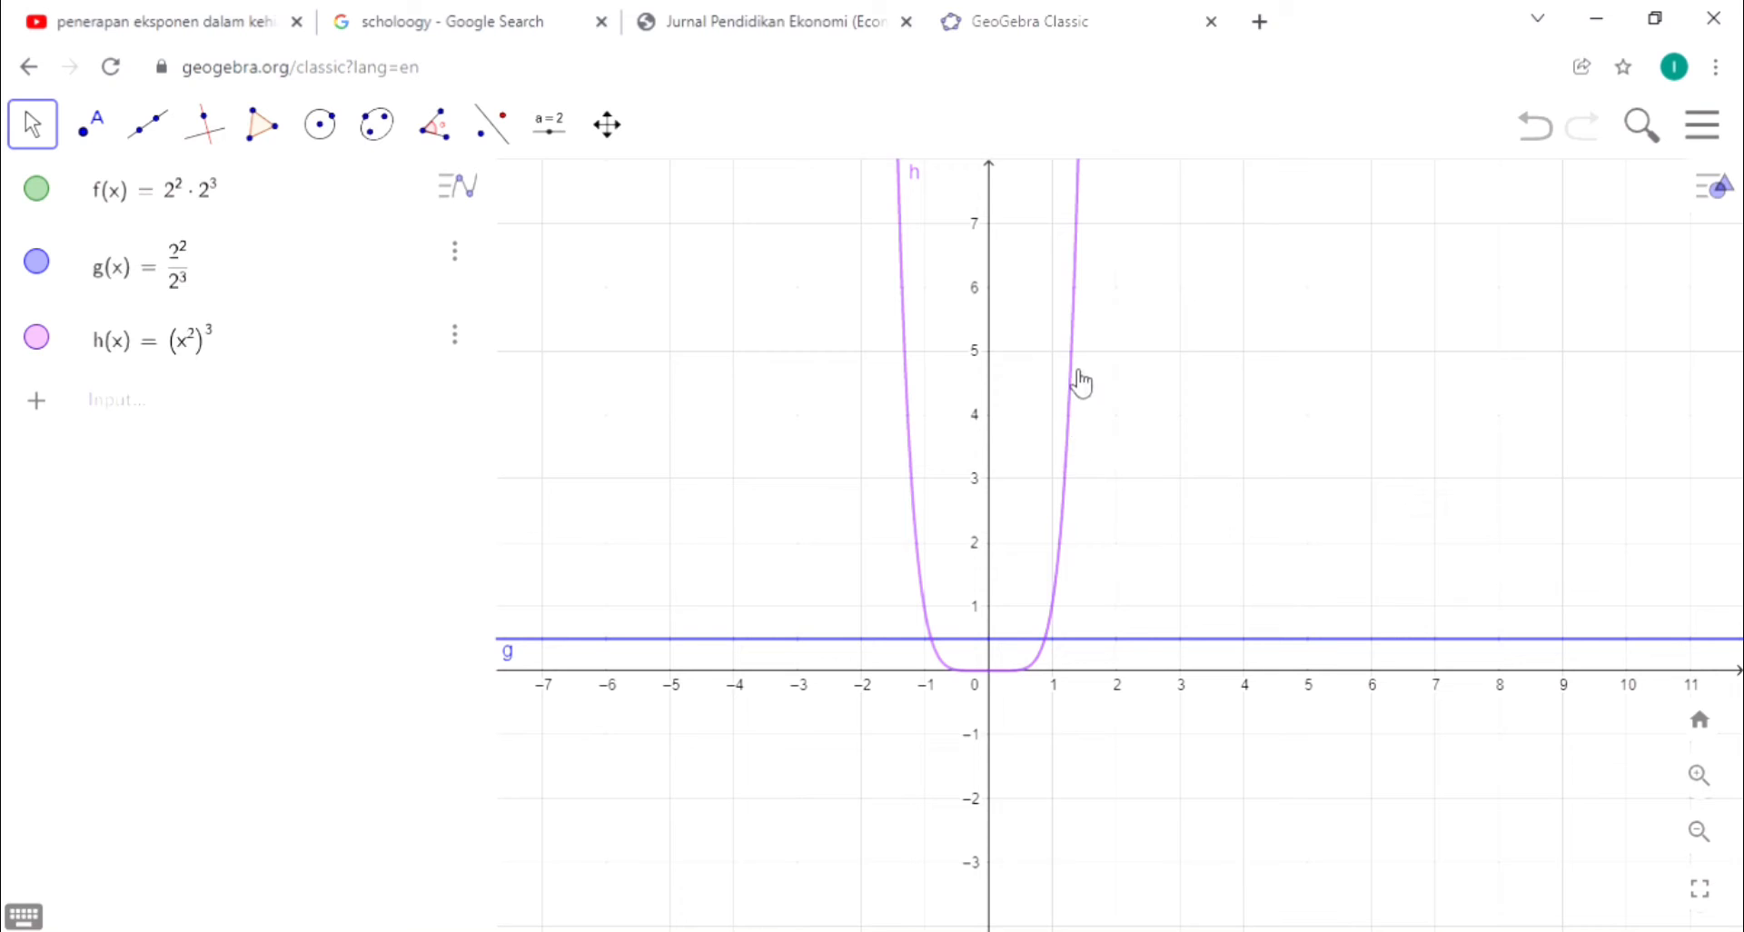
Replace the base x in h(x) with 2 so the function reads (2²)³
click(189, 351)
key(BackSpace)
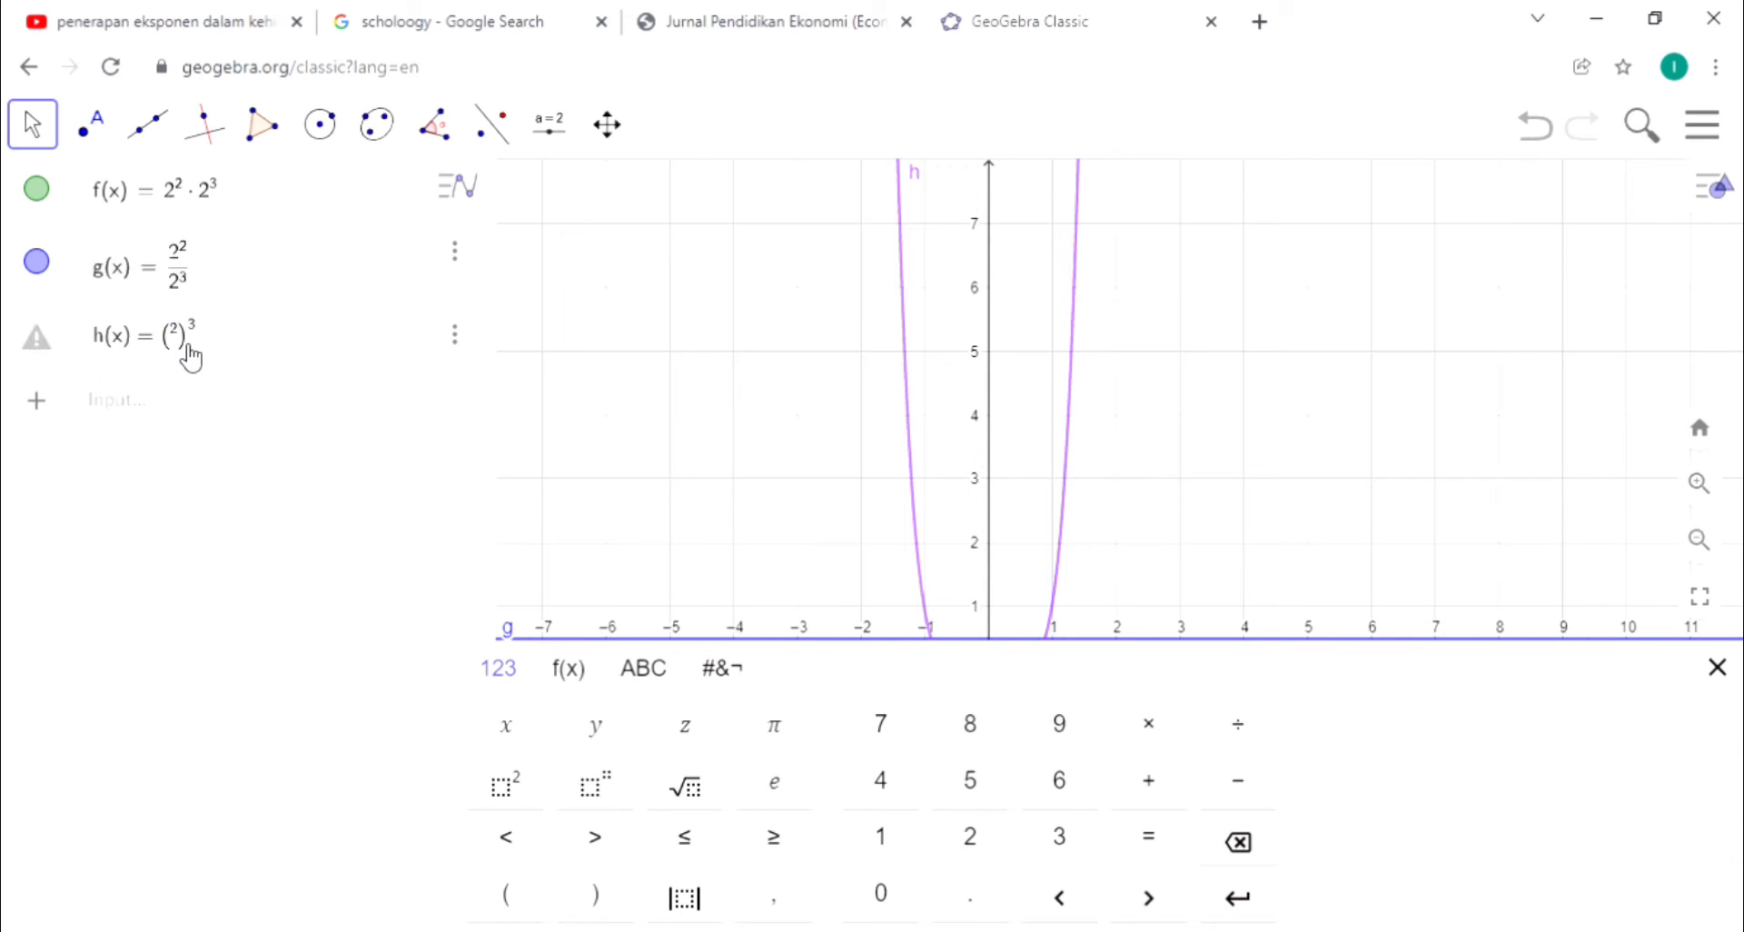
text(2)
key(Return)
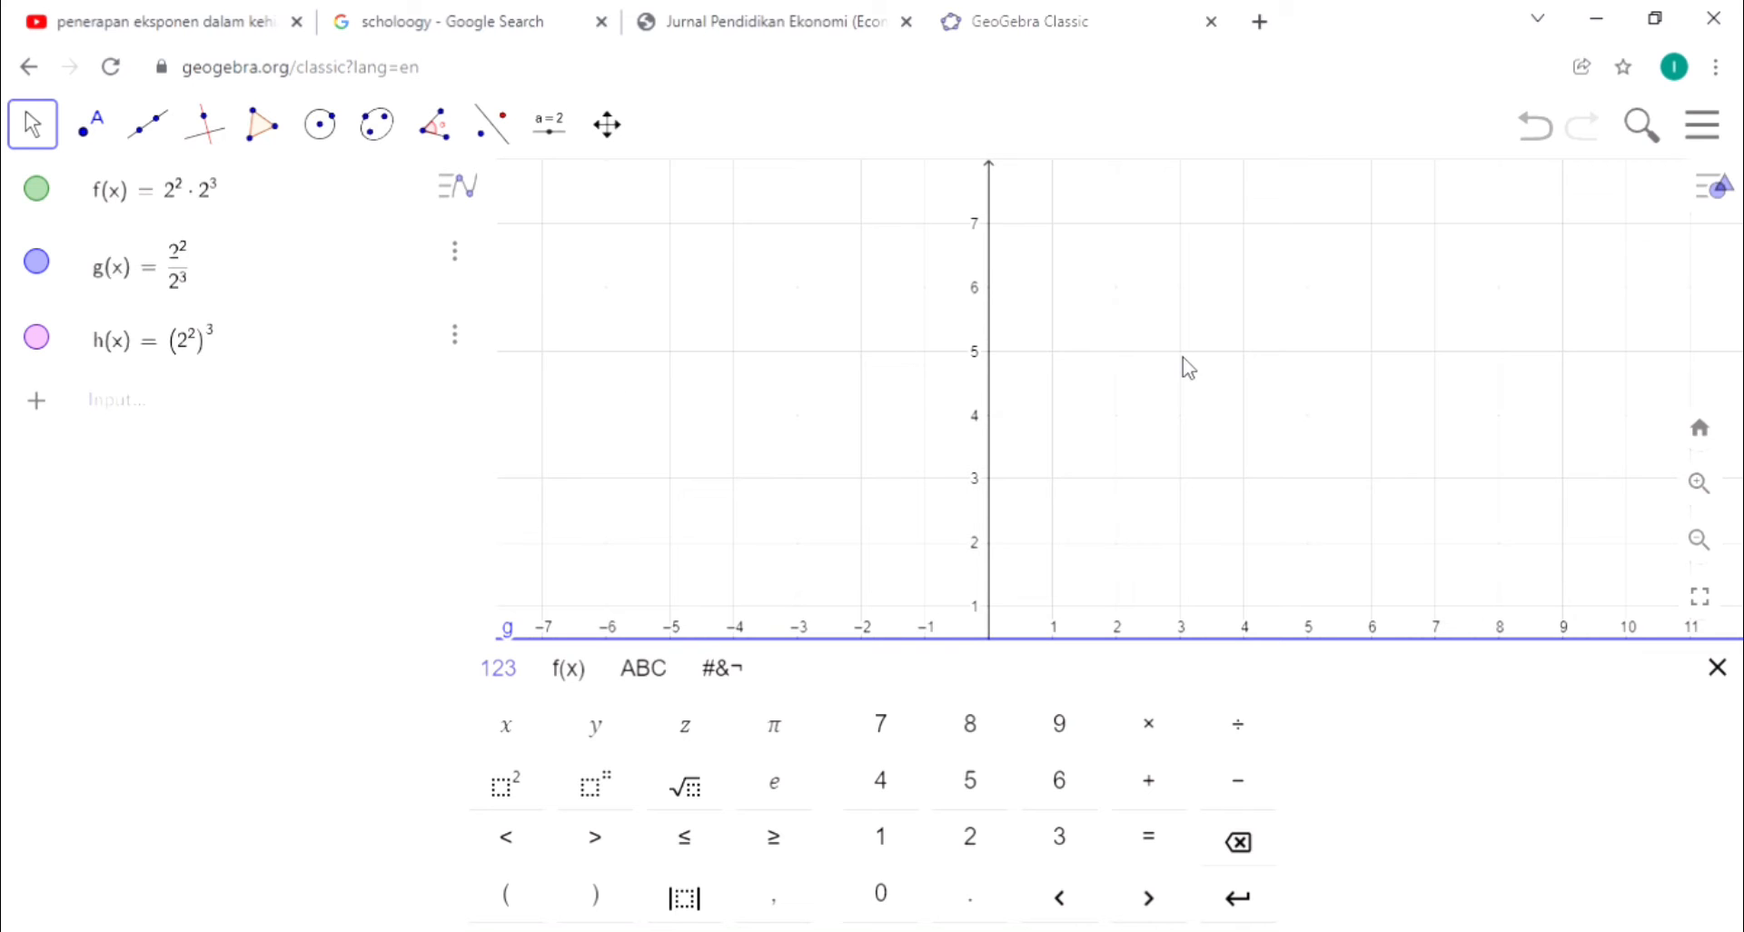
Examine higher values along the y-axis to find where the graph of h(x) lies
click(1186, 411)
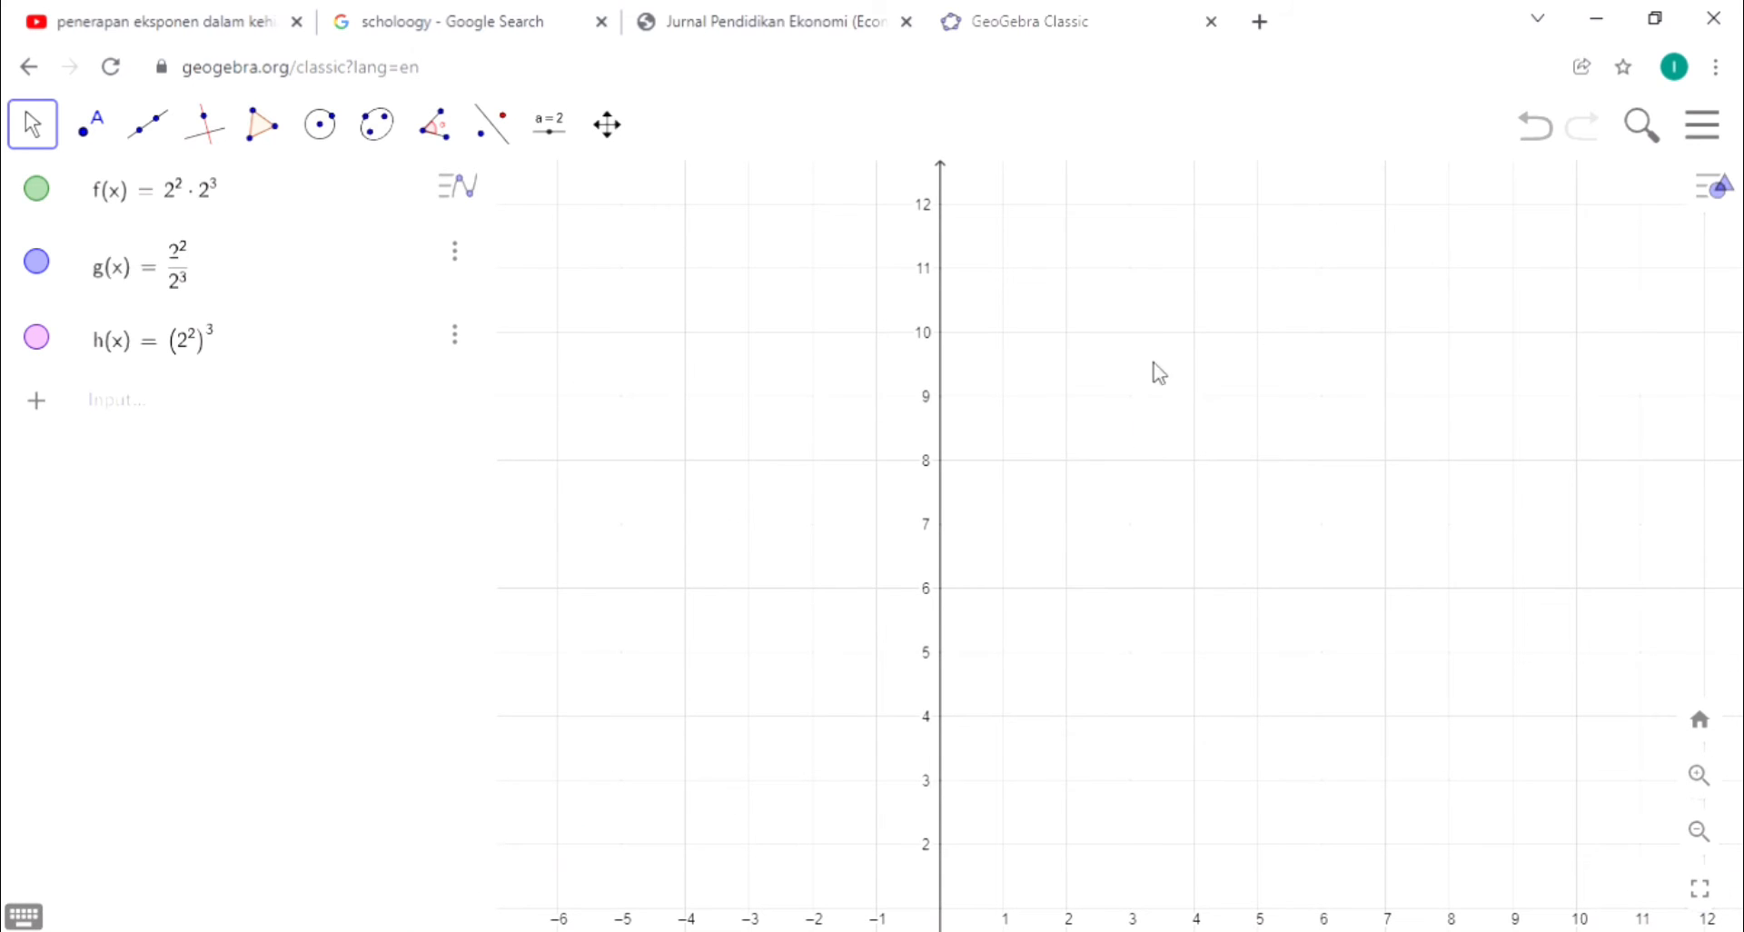
drag(1175, 295, 1165, 840)
drag(1168, 377, 1151, 828)
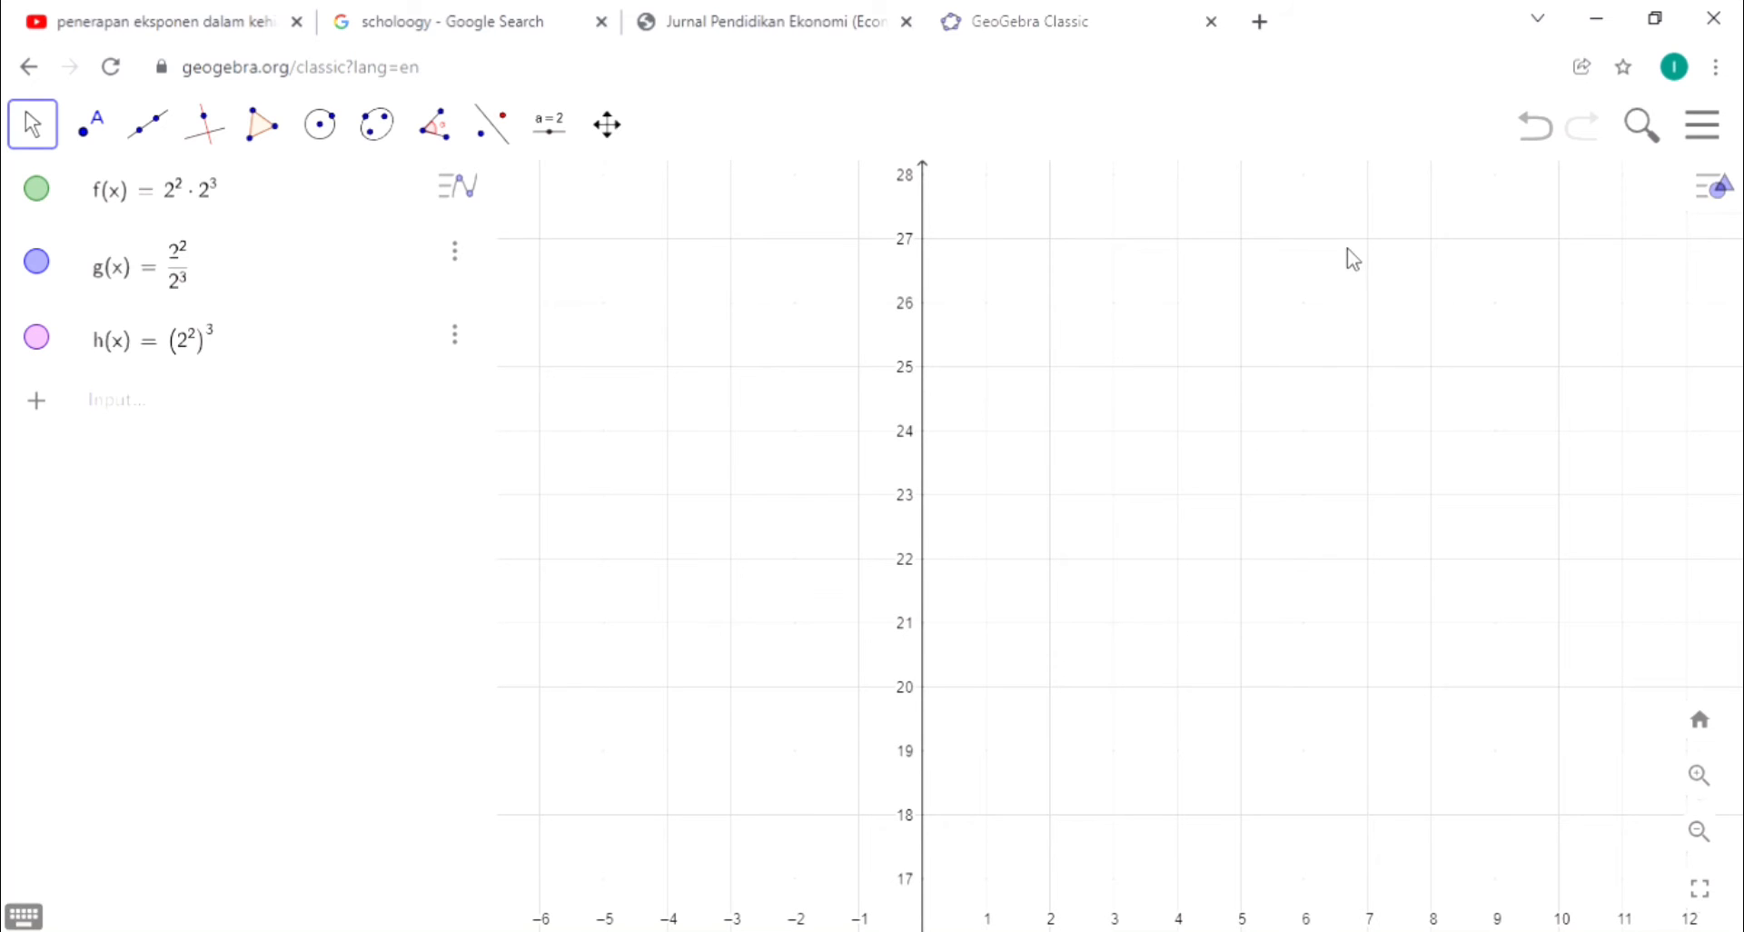
drag(1377, 222, 1339, 689)
drag(1331, 300, 1305, 902)
drag(1335, 358, 1273, 735)
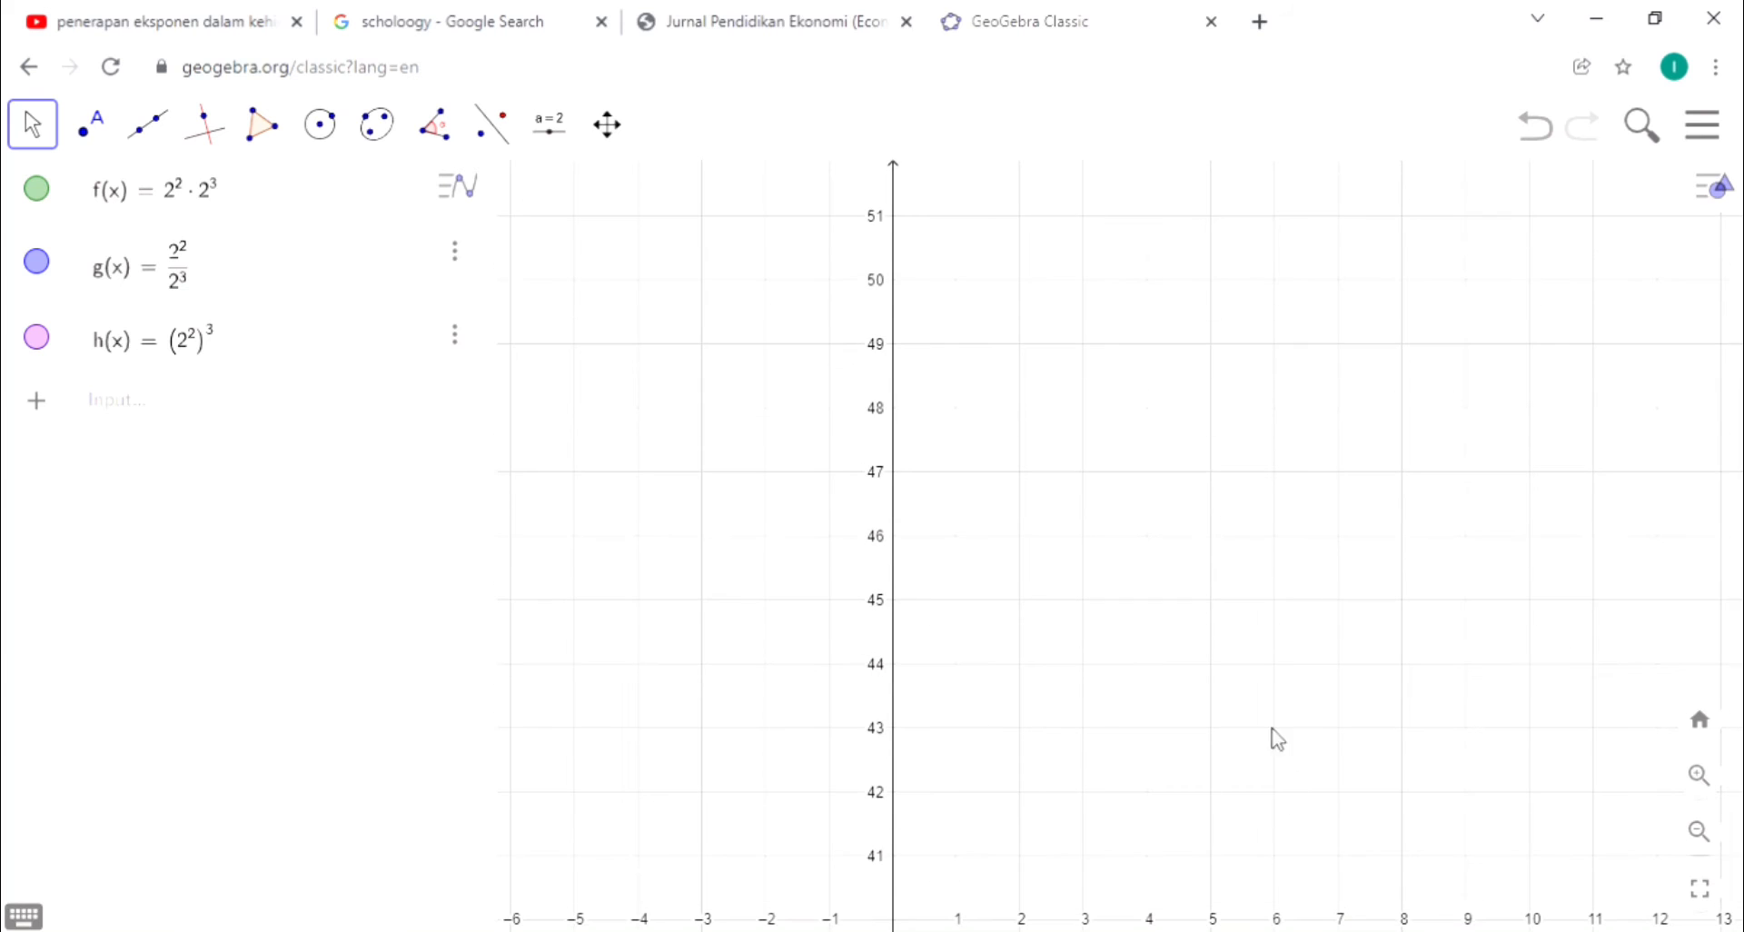
drag(1240, 327, 1217, 799)
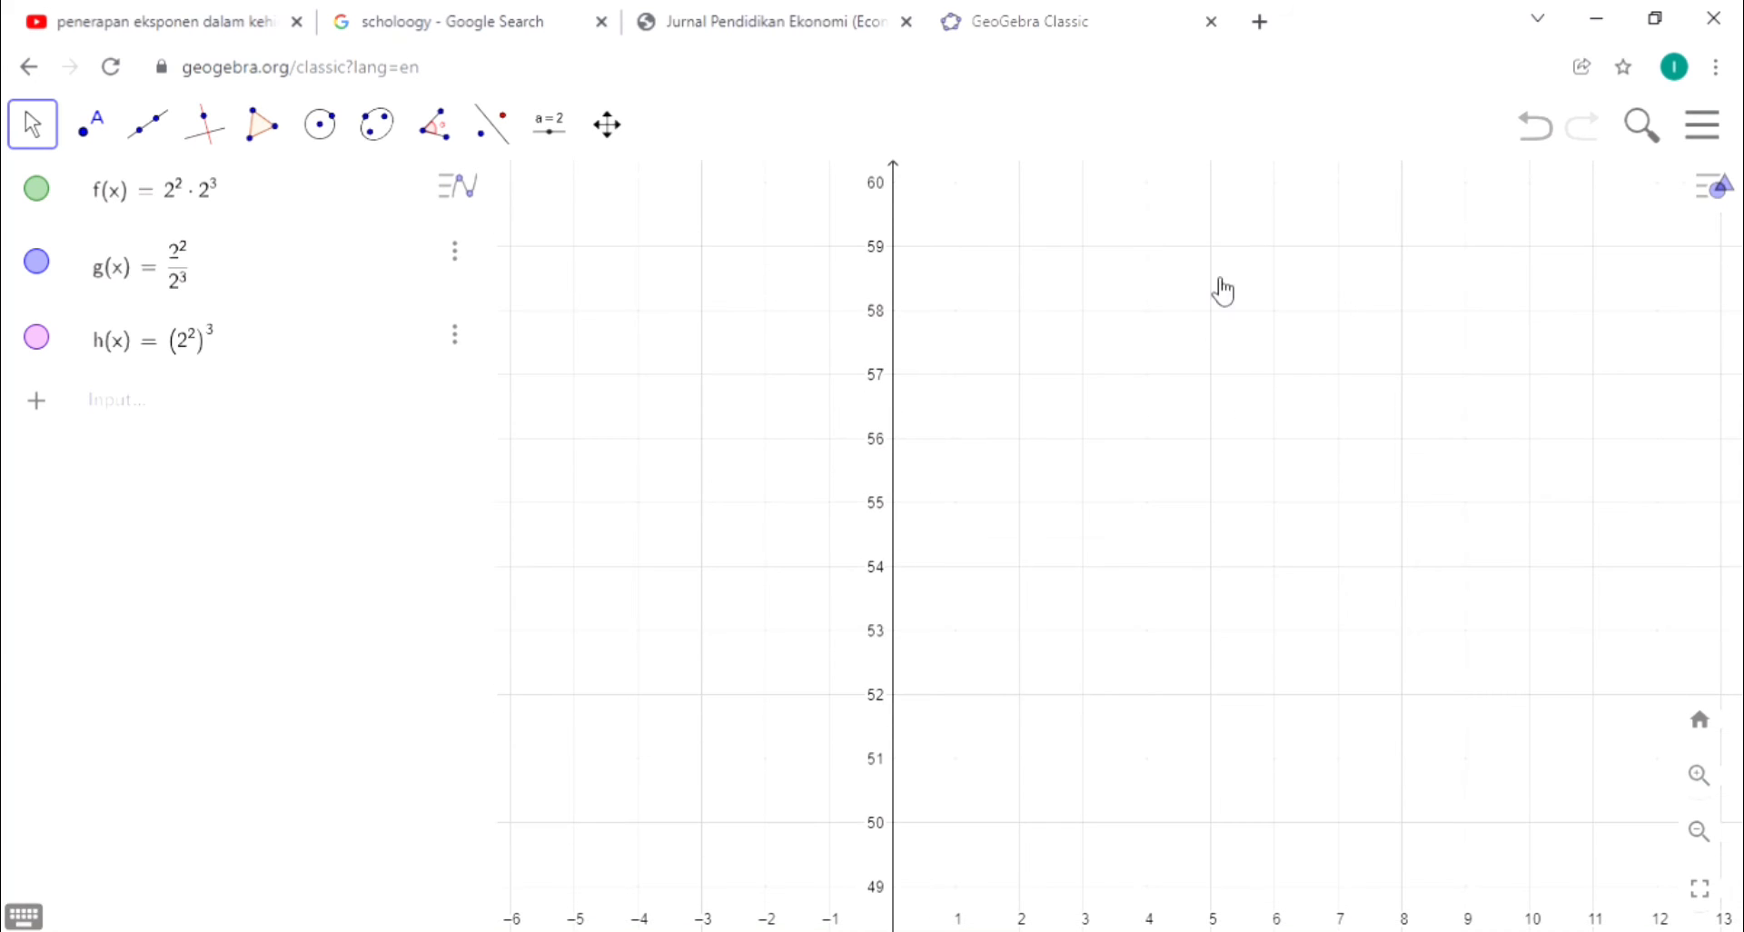
drag(1223, 288, 1202, 748)
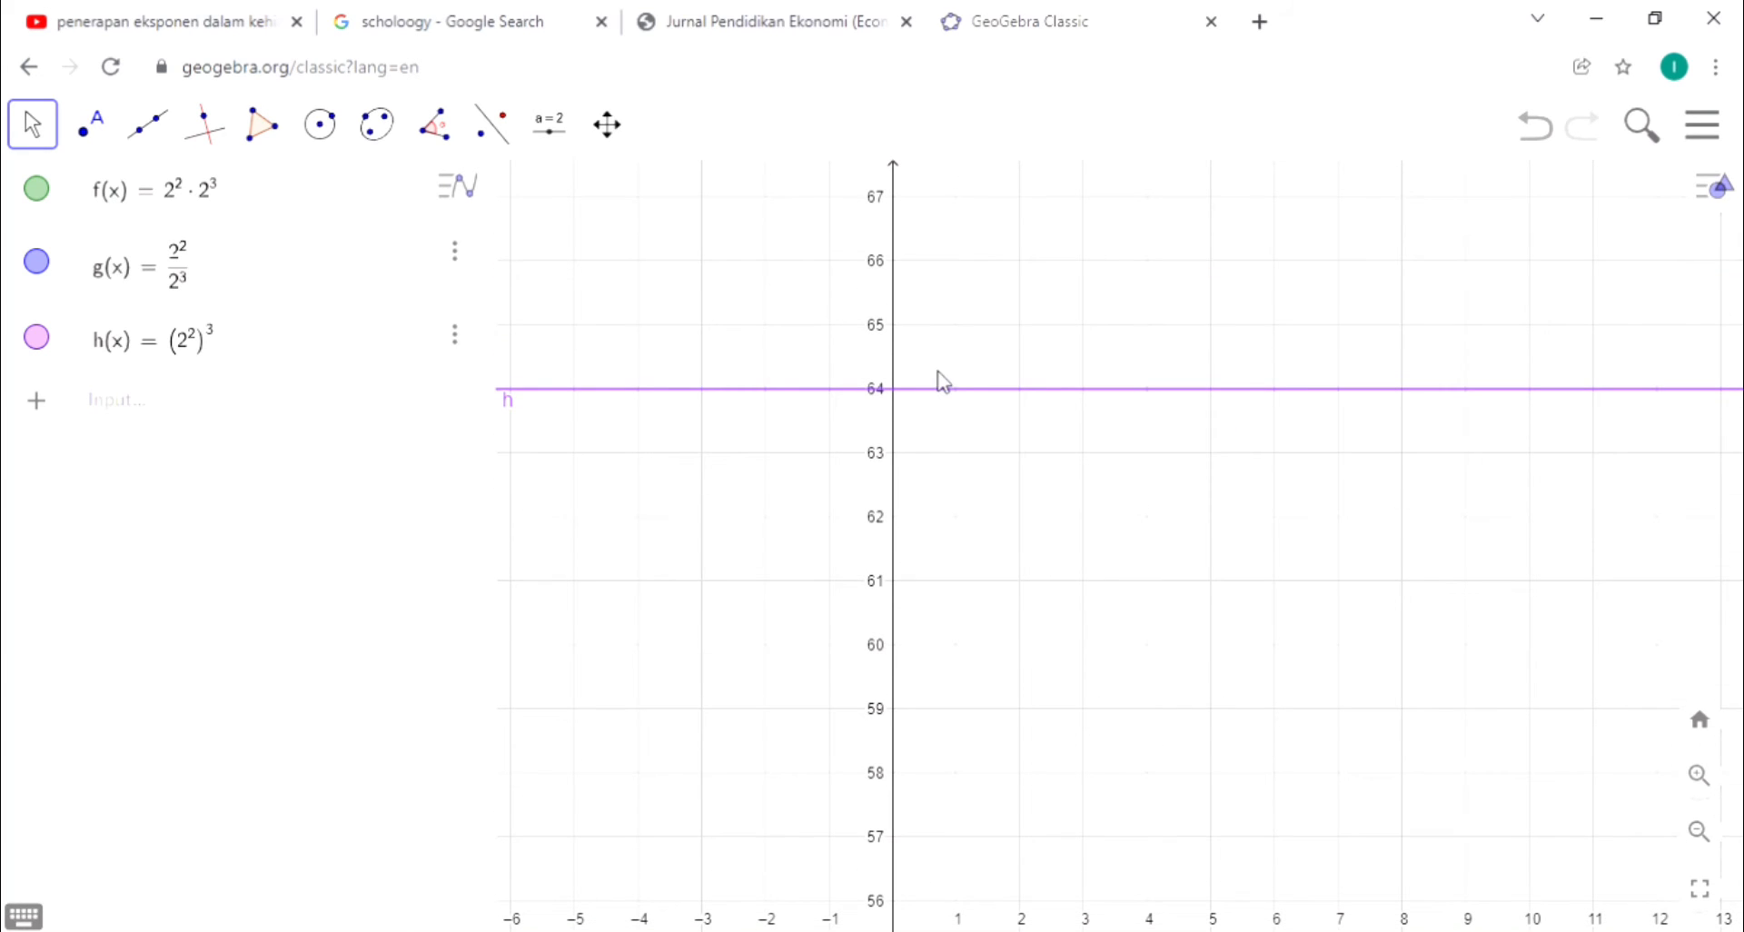
Enter a fourth function i(x) = 1/x² below h(x)
click(235, 419)
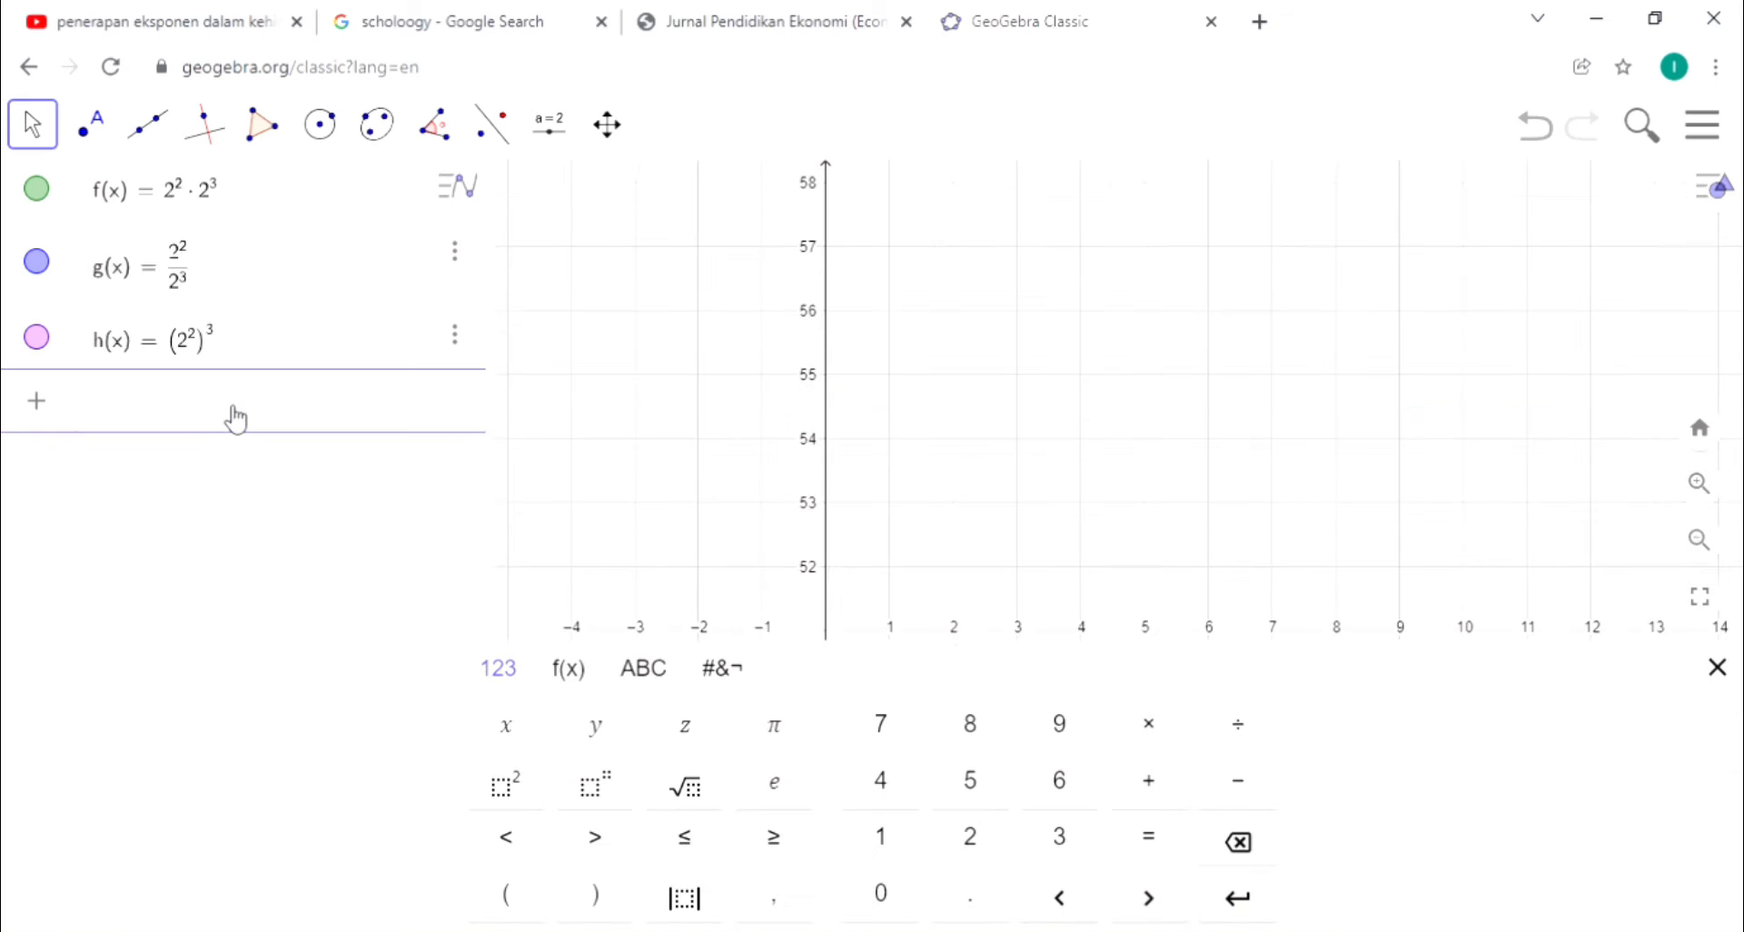
text(i()
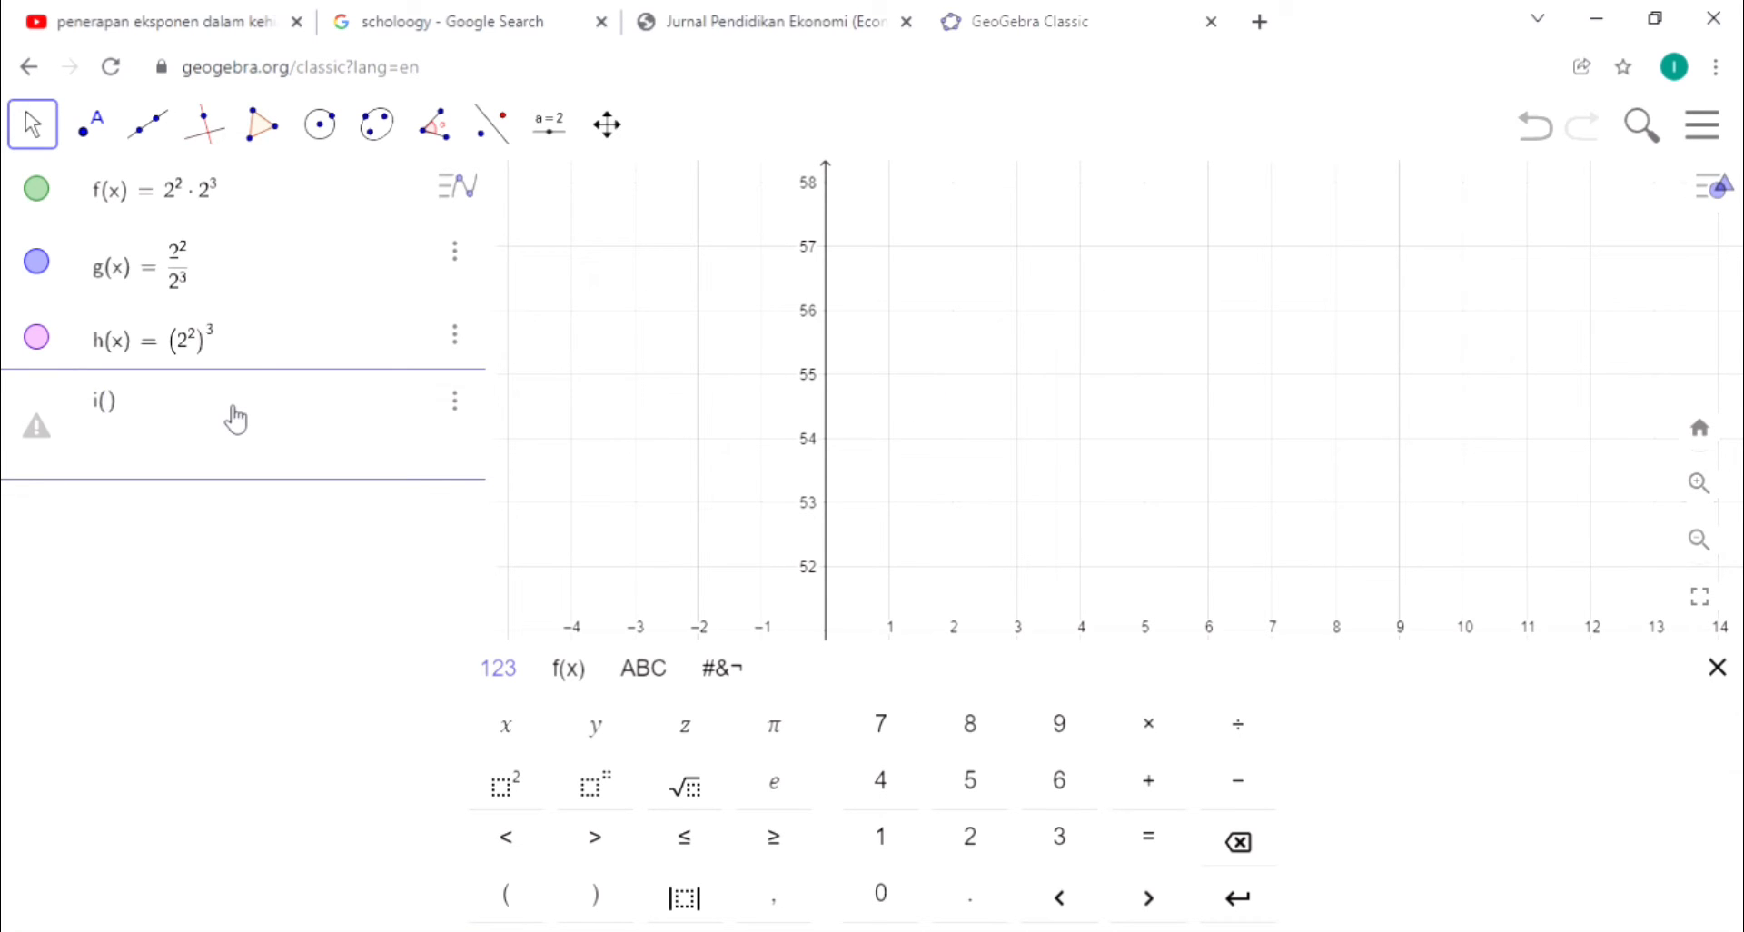
text(x) =)
text(1/x)
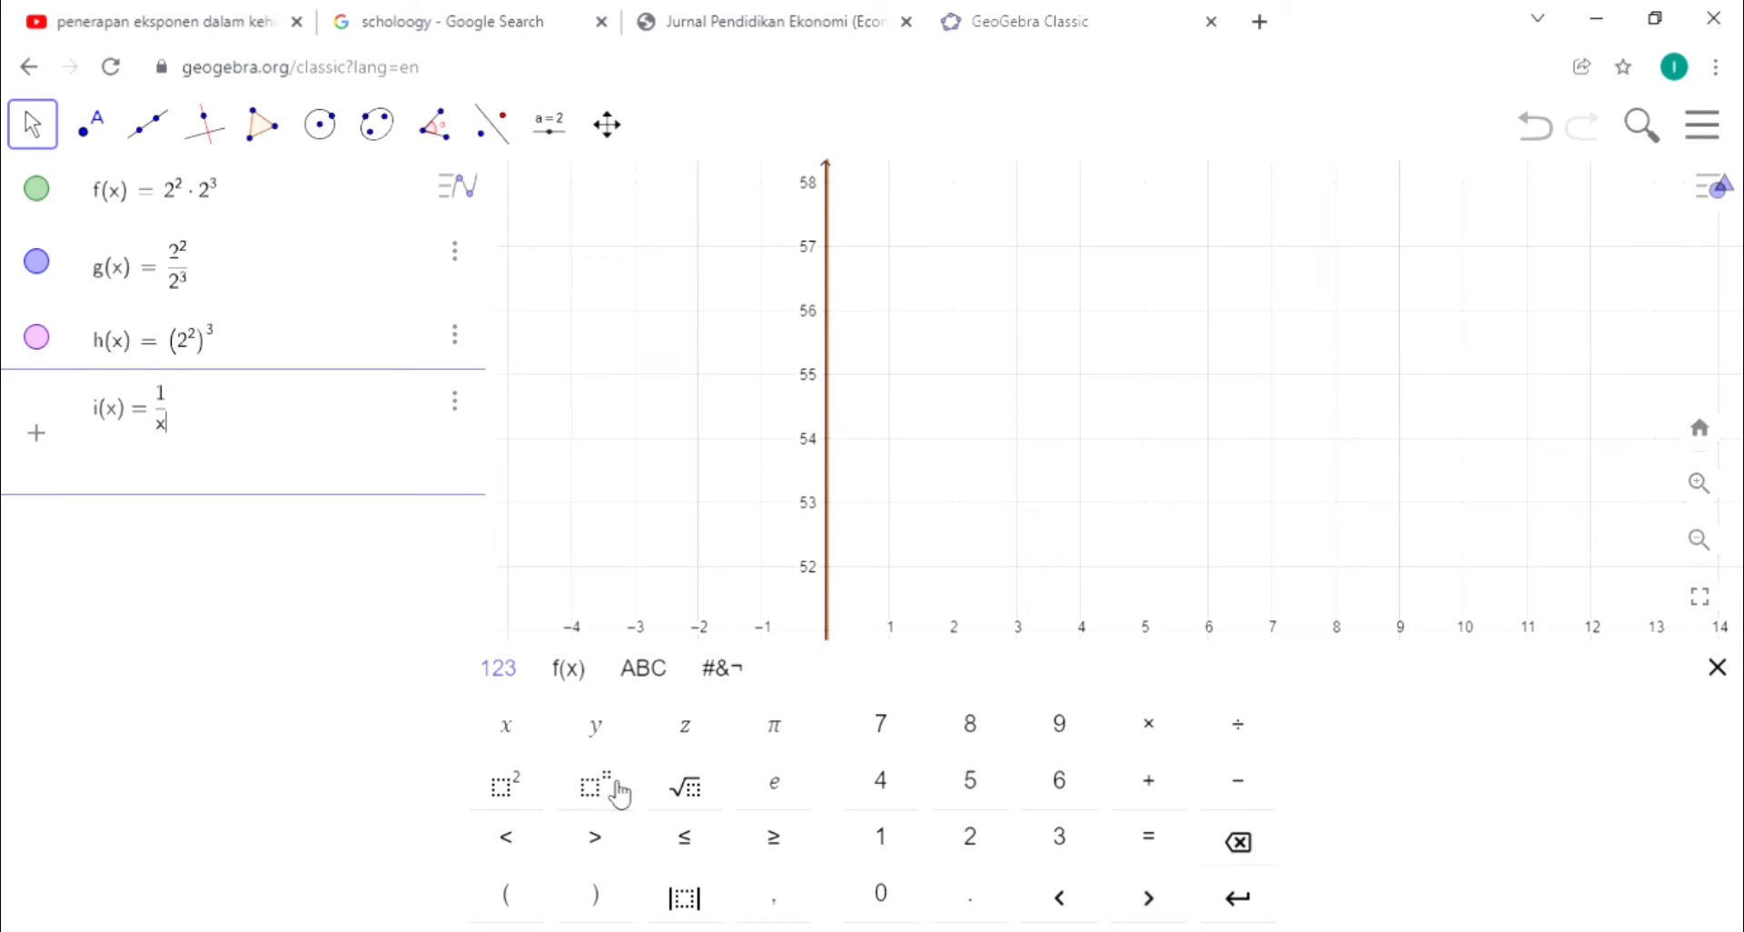
click(616, 787)
text(2)
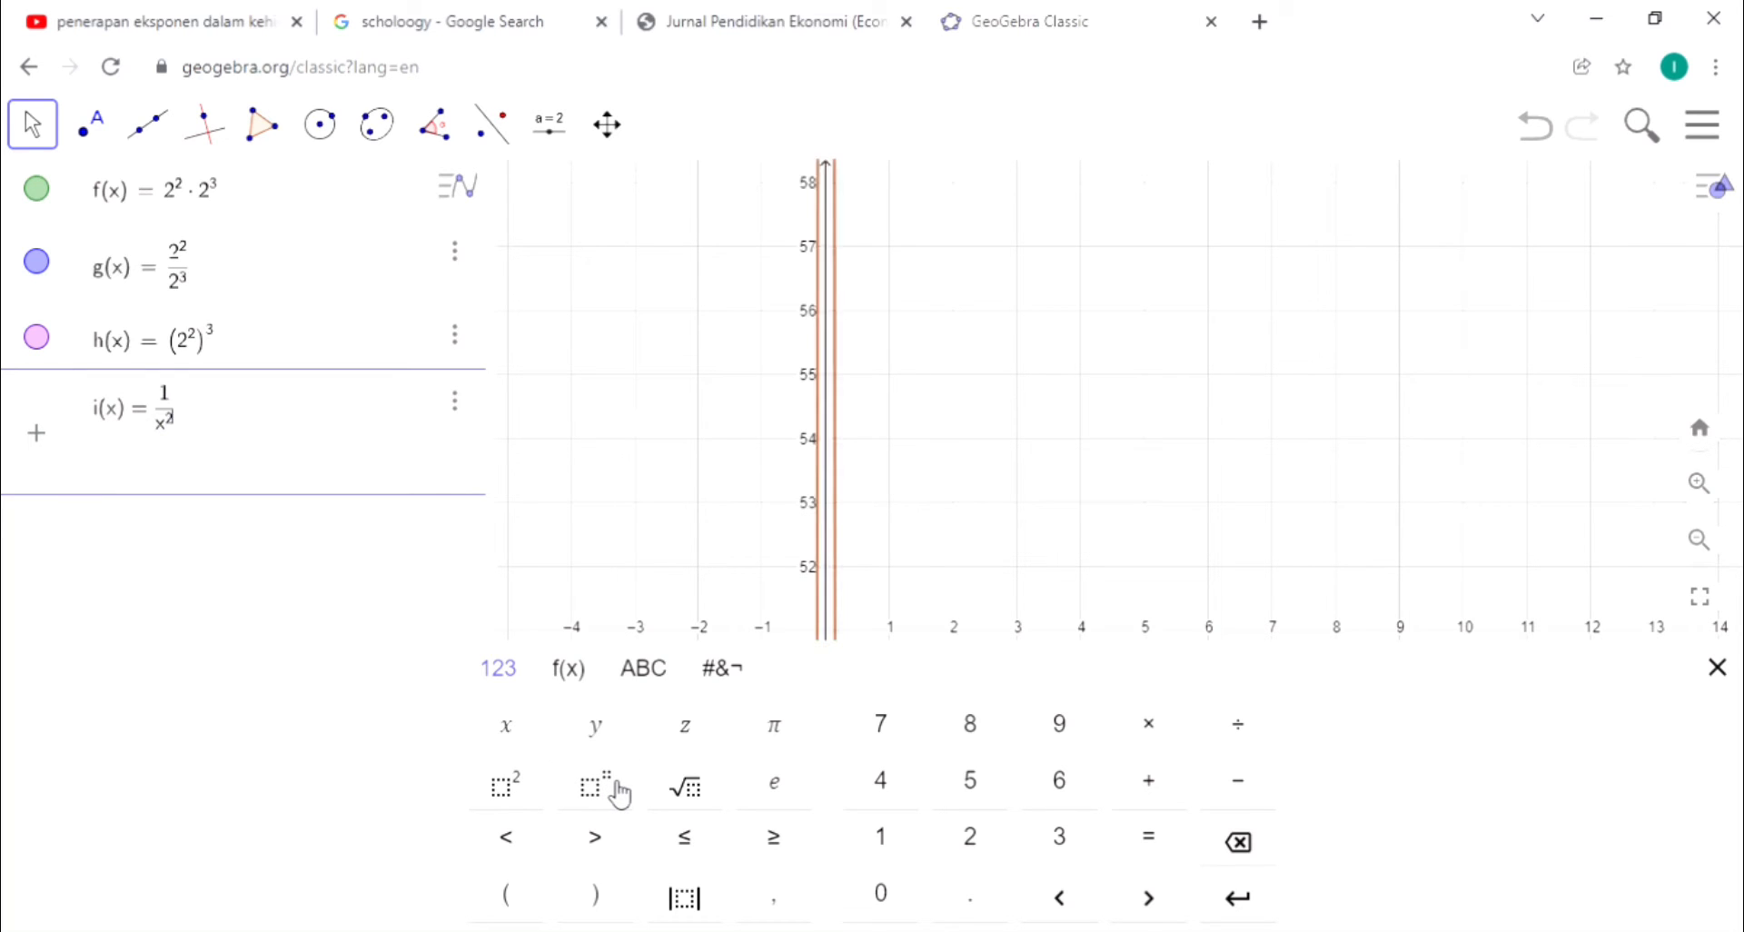
key(Return)
click(1312, 351)
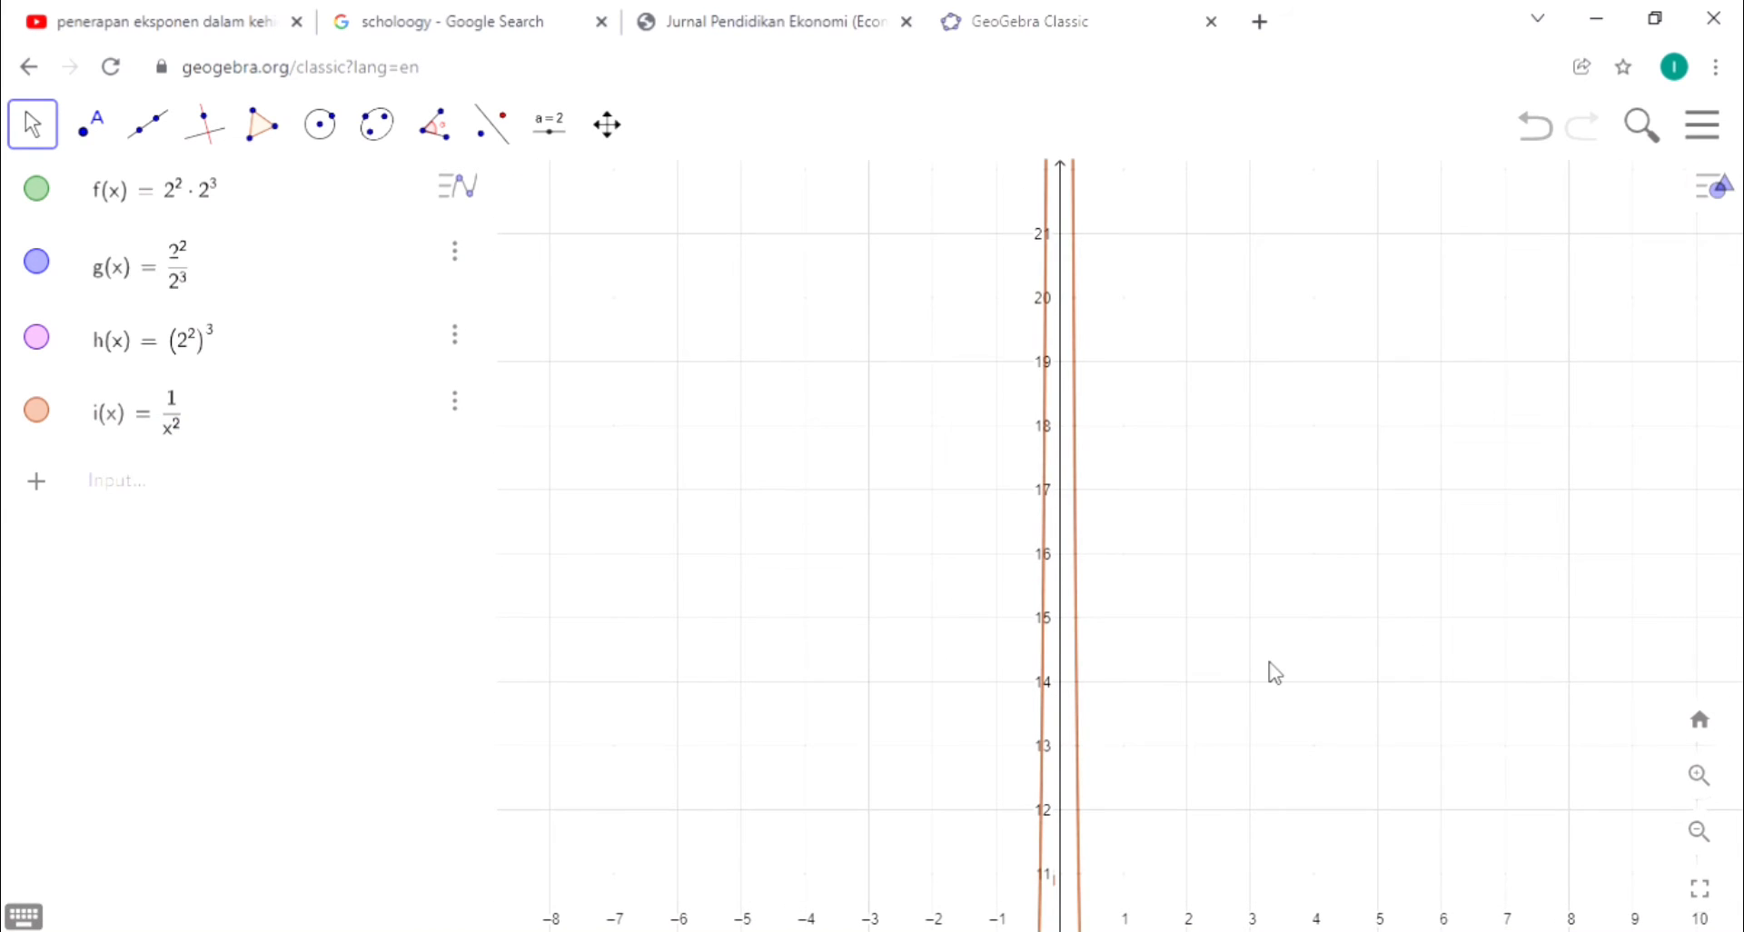
drag(1273, 670, 1304, 221)
drag(1316, 595, 1339, 191)
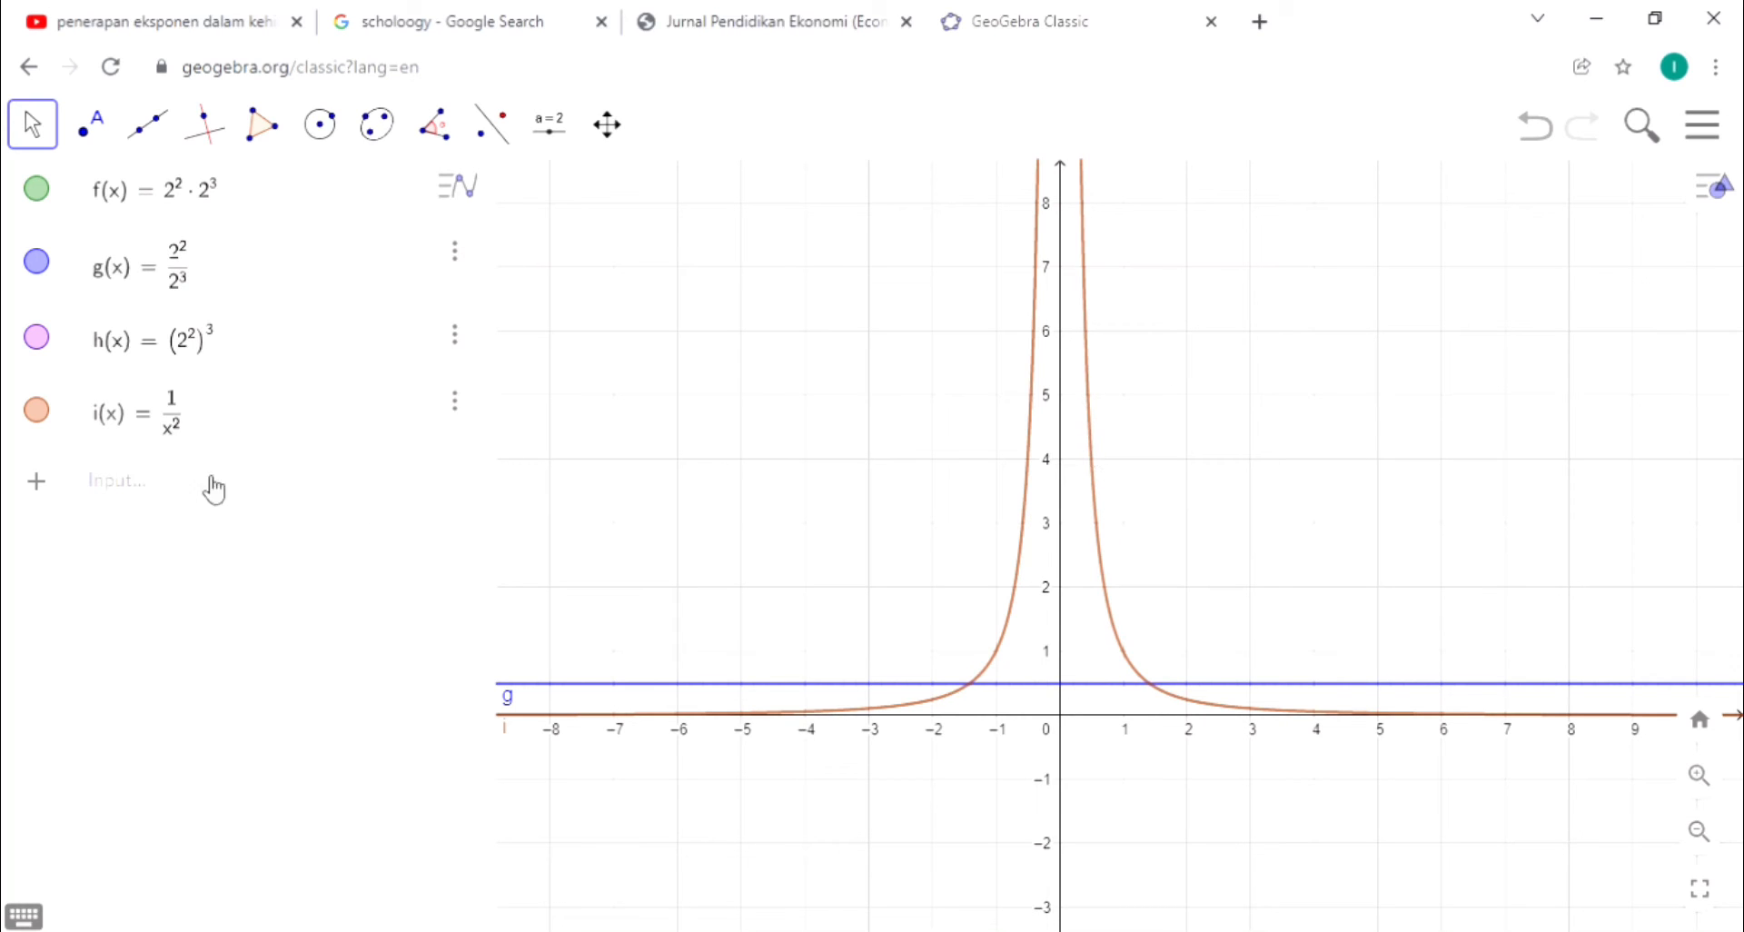
Replace the base x in the denominator of i(x) with 2 so the function reads 1/2²
click(168, 439)
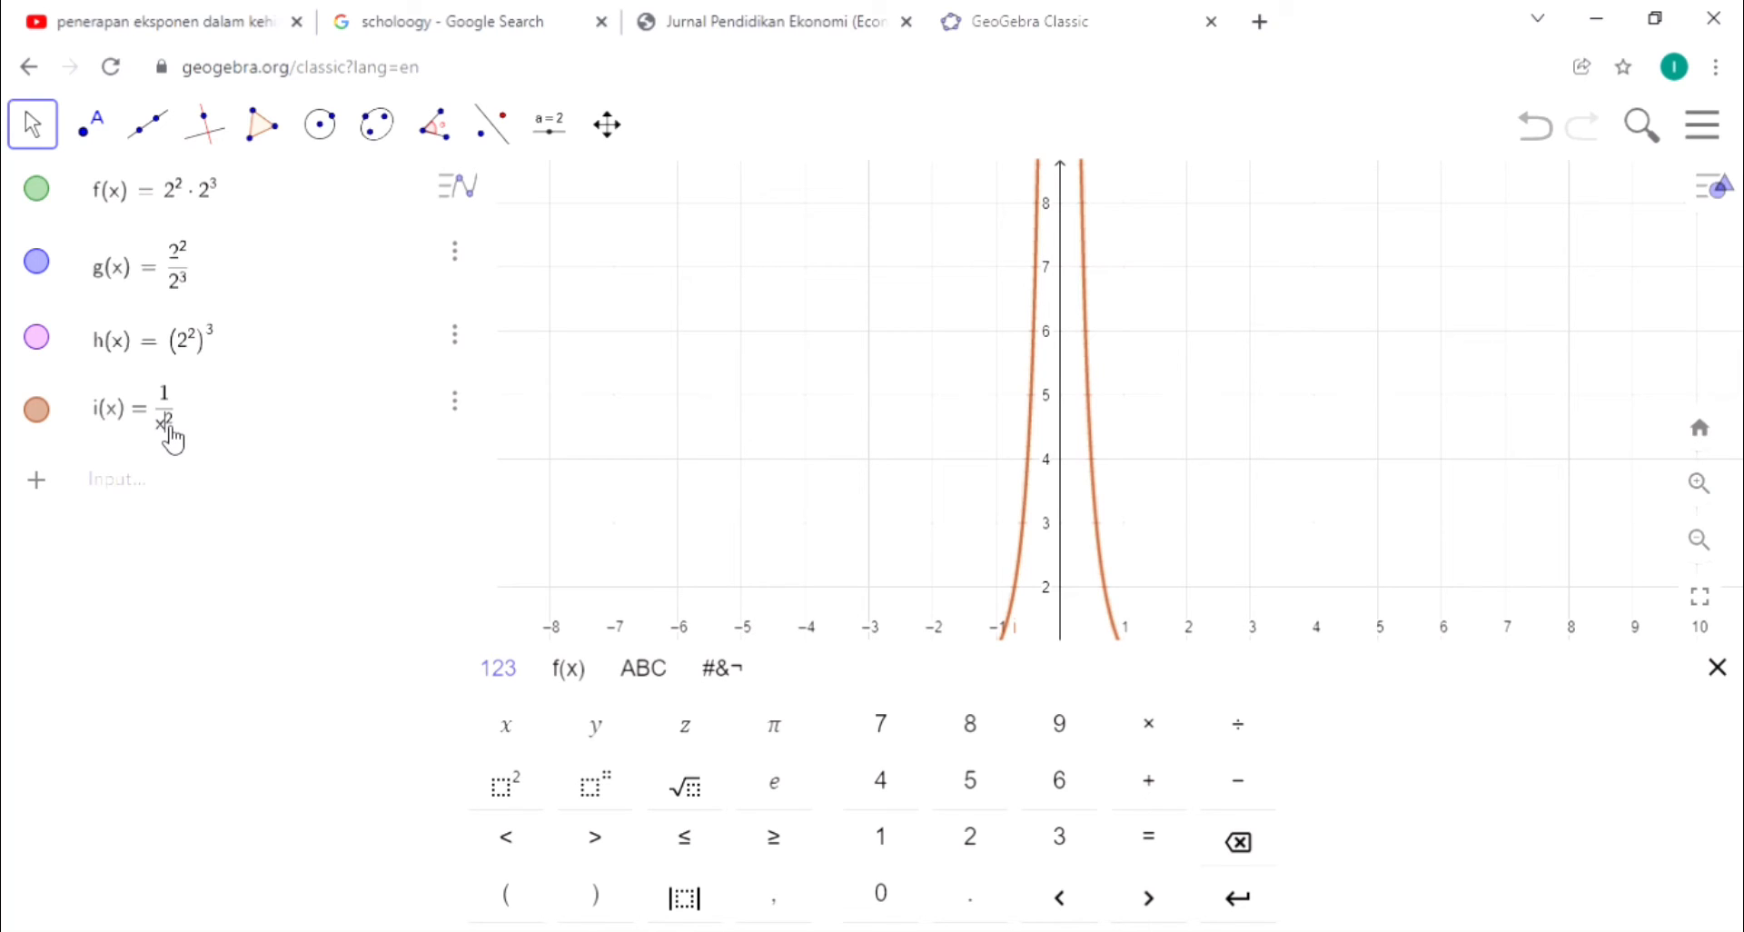
key(Delete)
text(2)
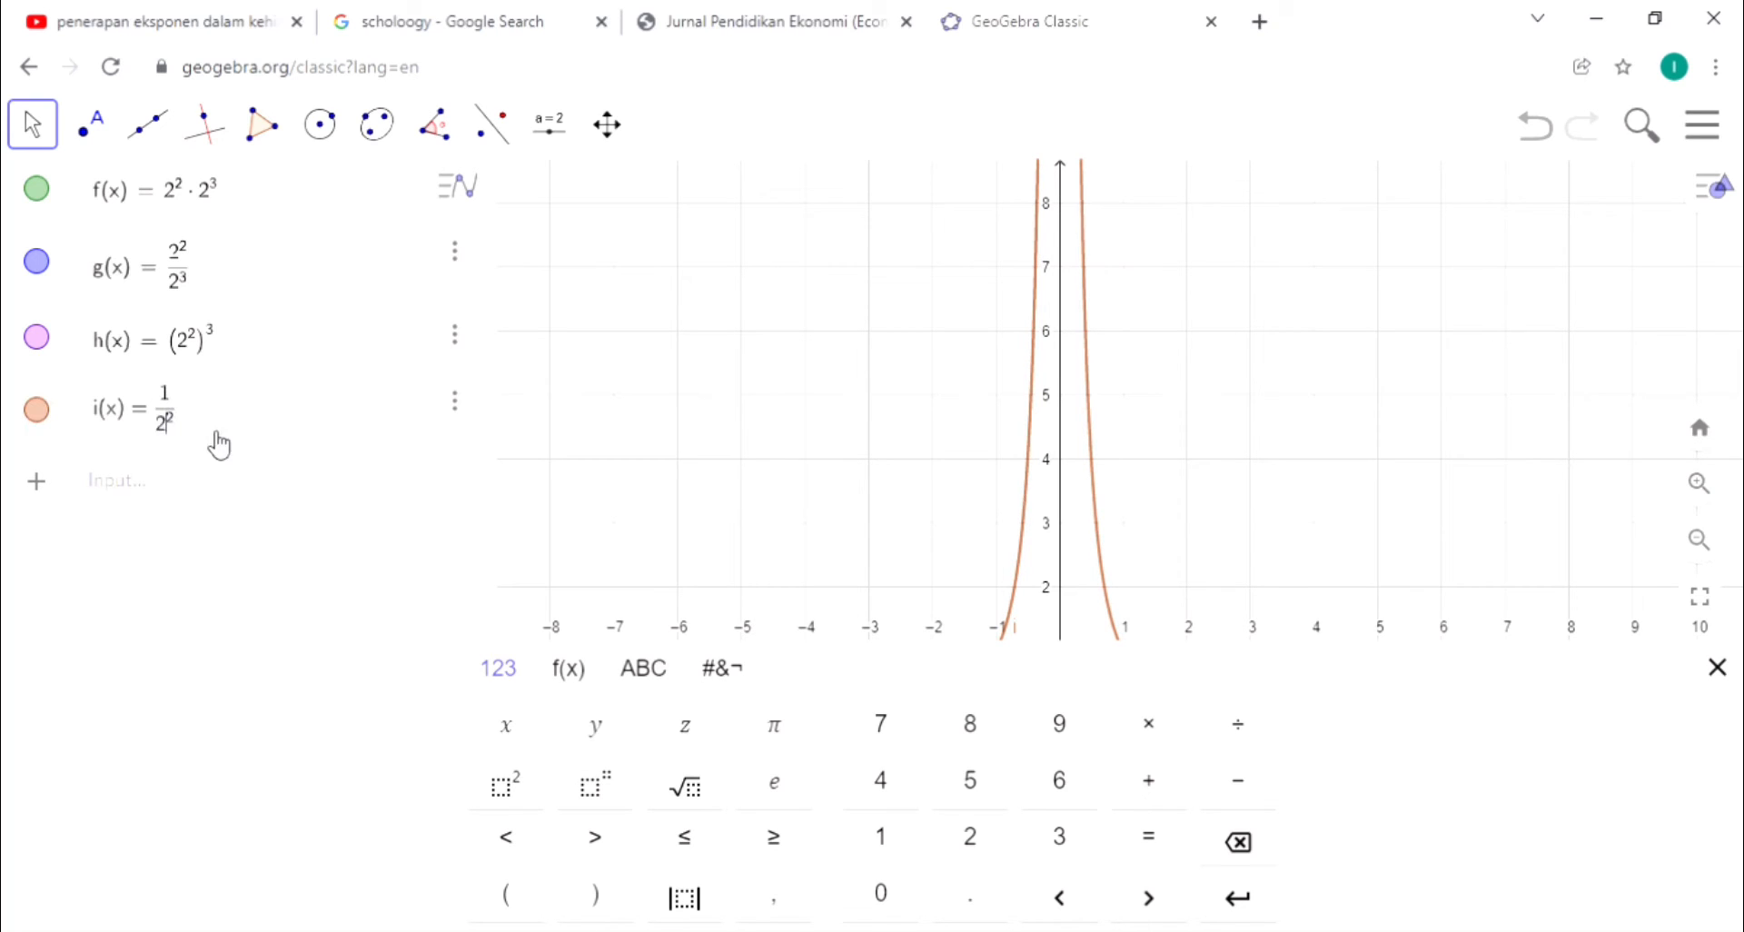
key(Return)
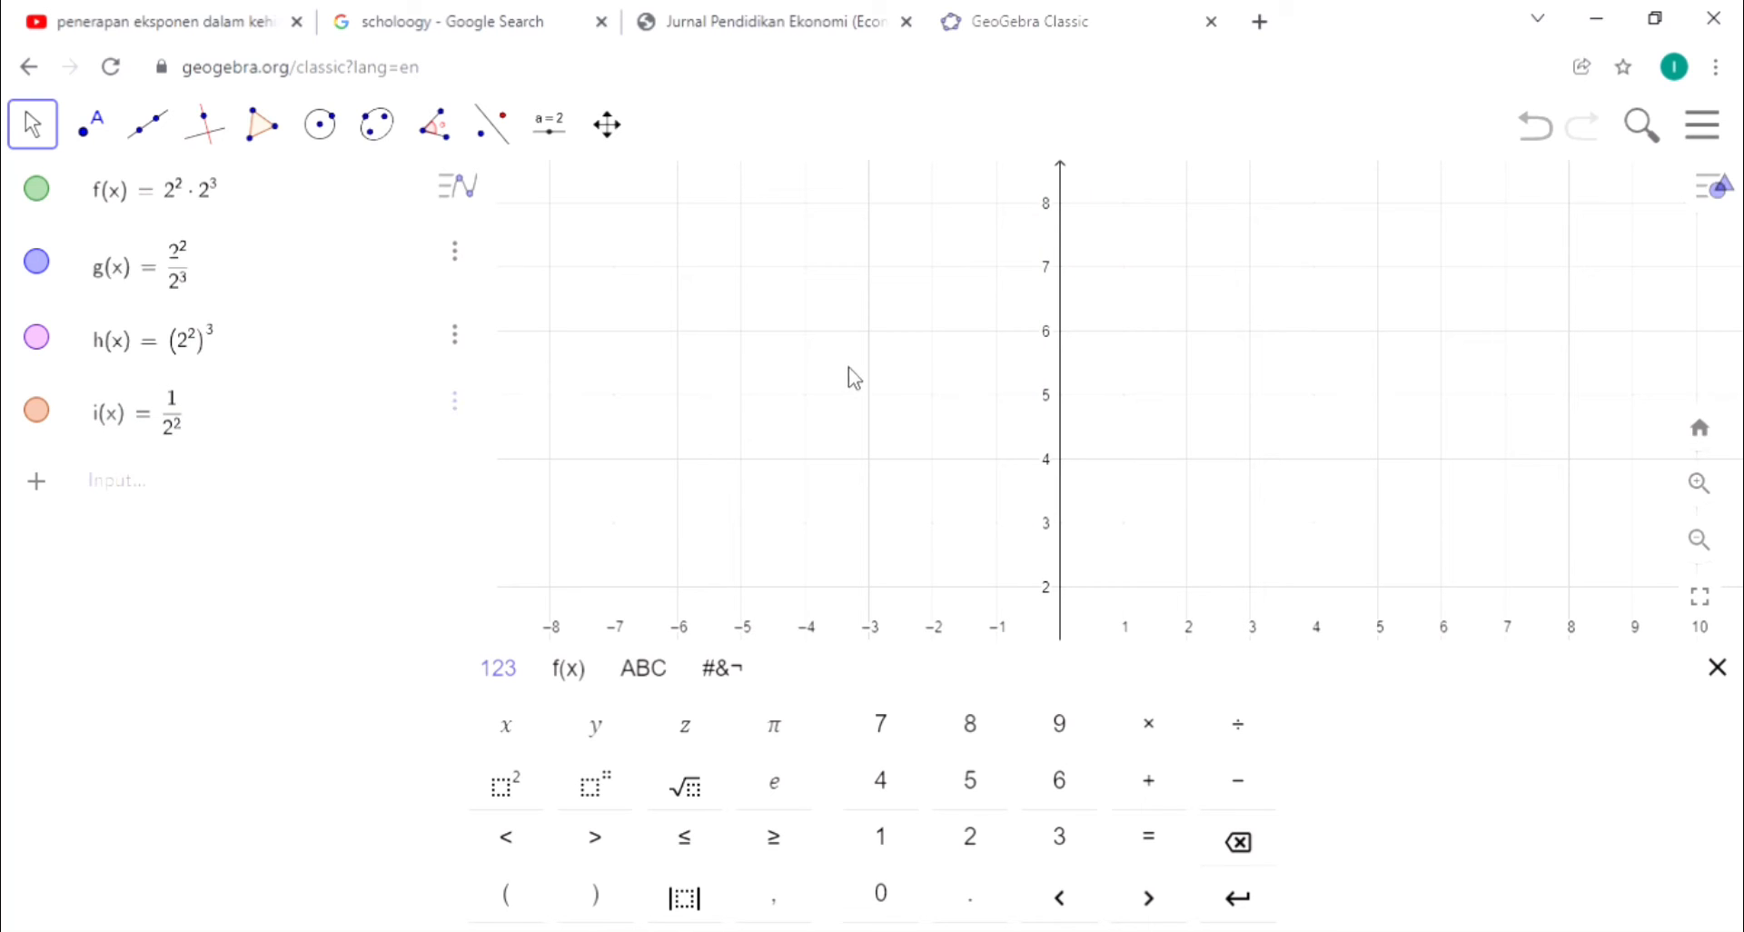
Locate the graph of i(x) near the origin, hiding and reshowing it to identify its line
drag(1078, 289, 997, 623)
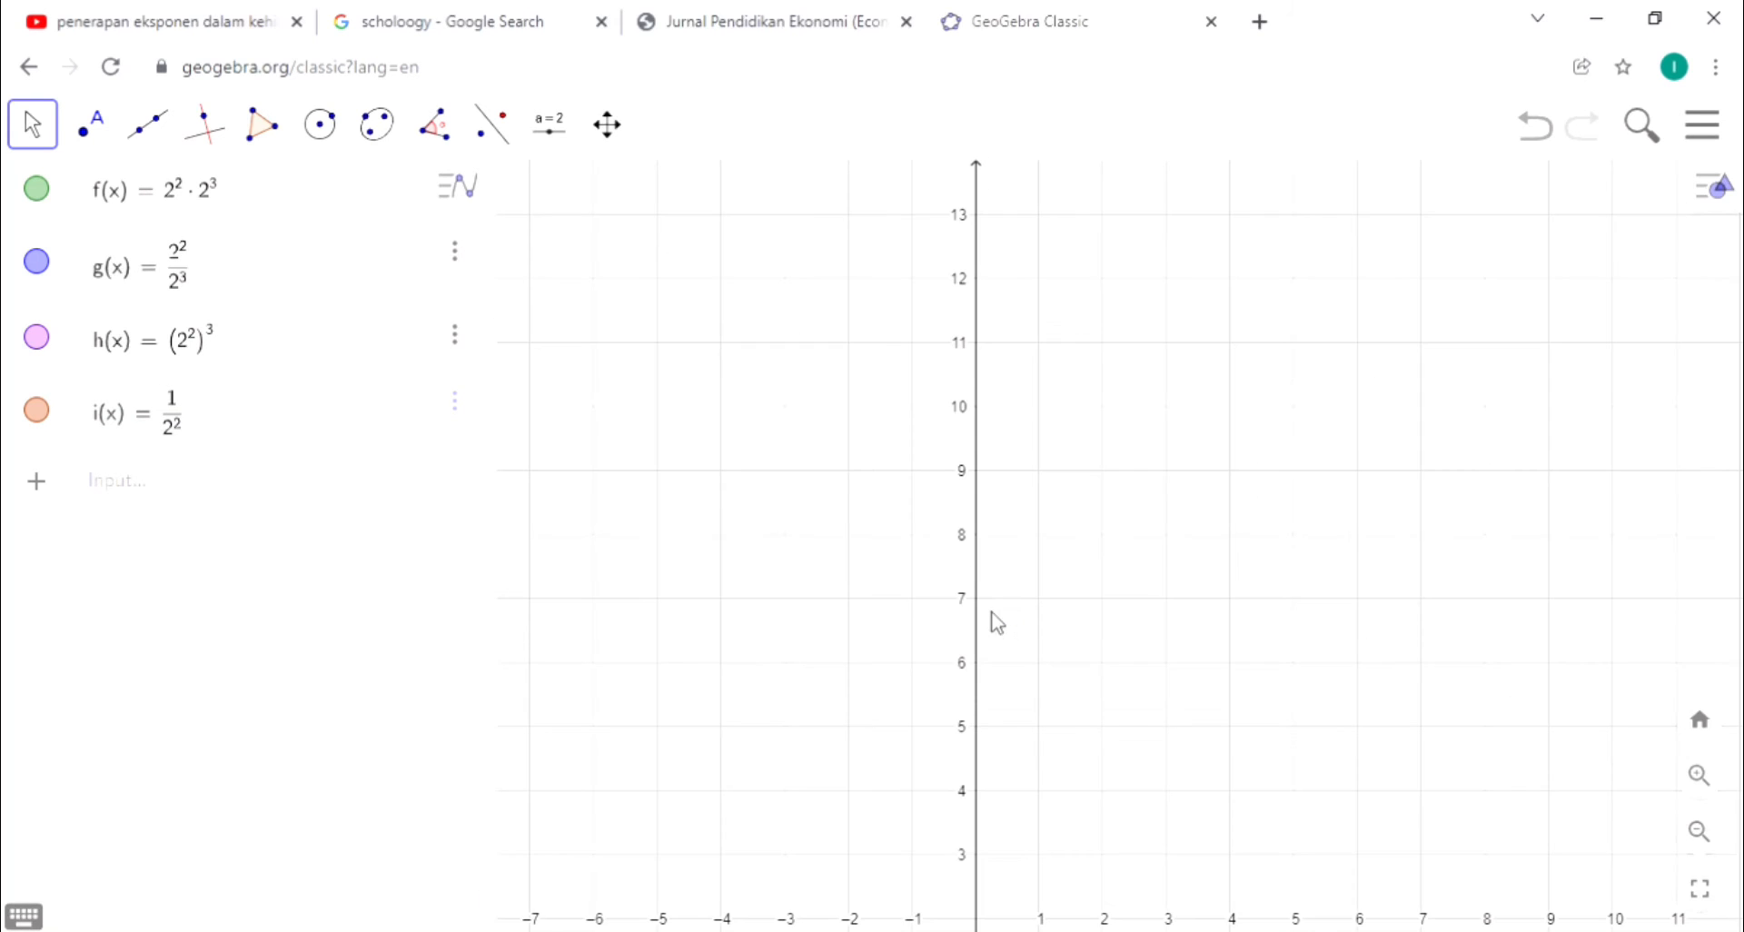
drag(1121, 589, 1153, 225)
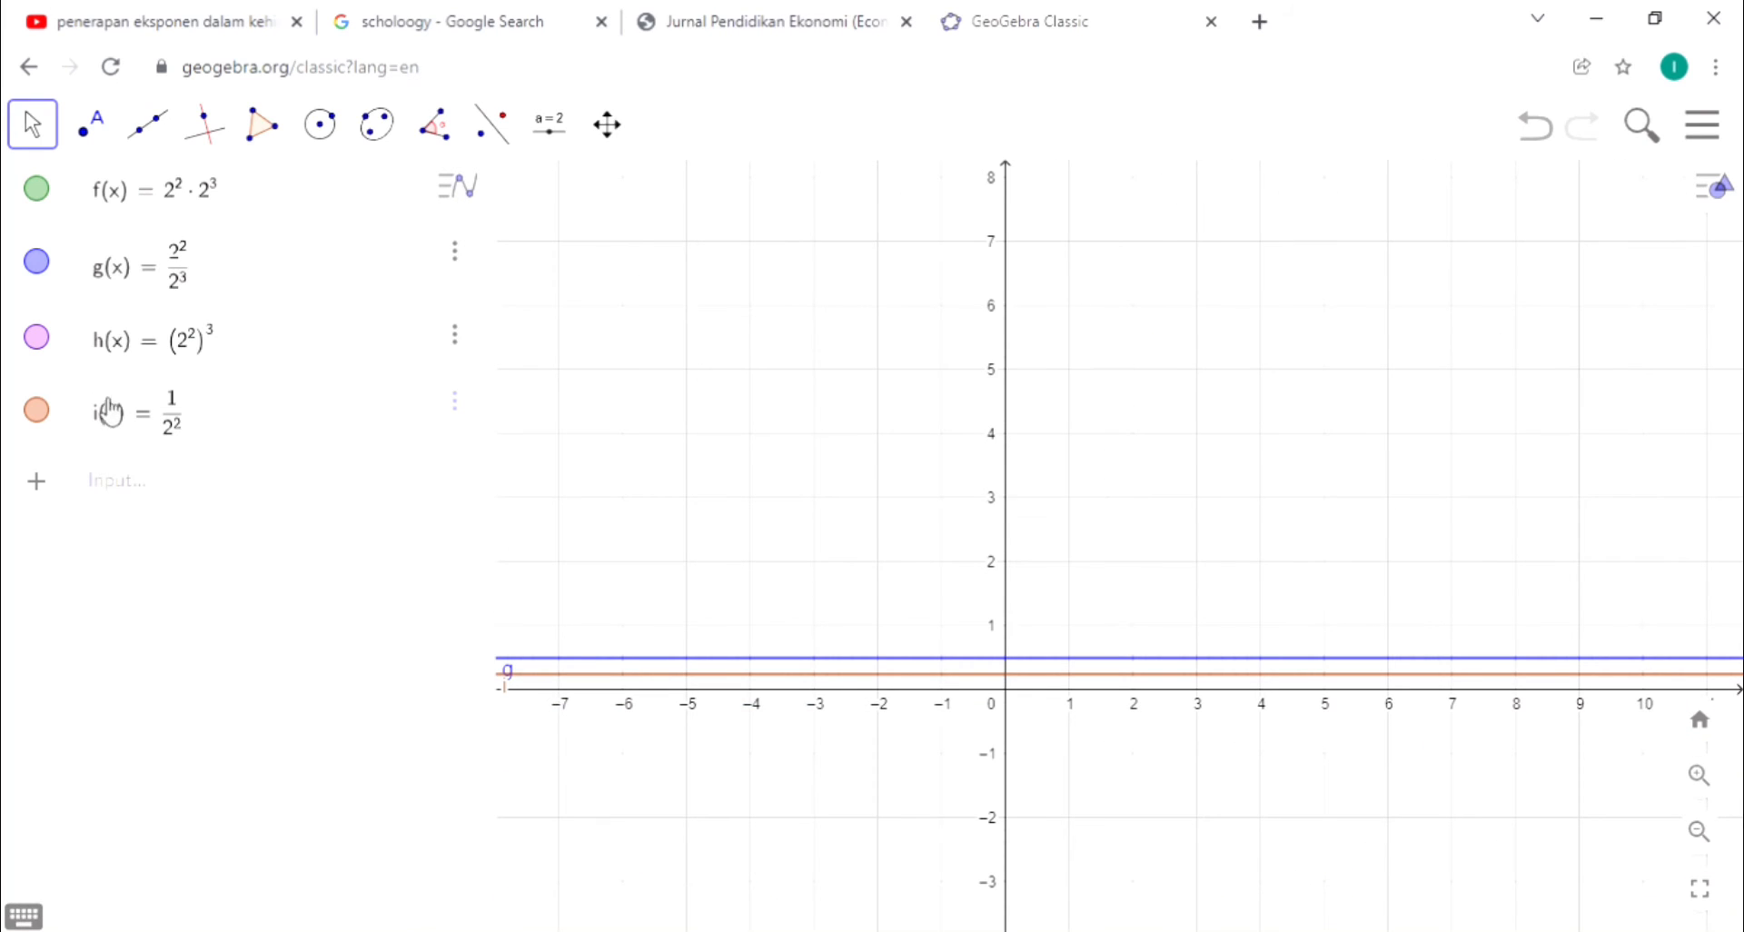
click(45, 416)
click(47, 417)
Enter a fifth function j(x) = 2² · 3² below i(x)
click(240, 520)
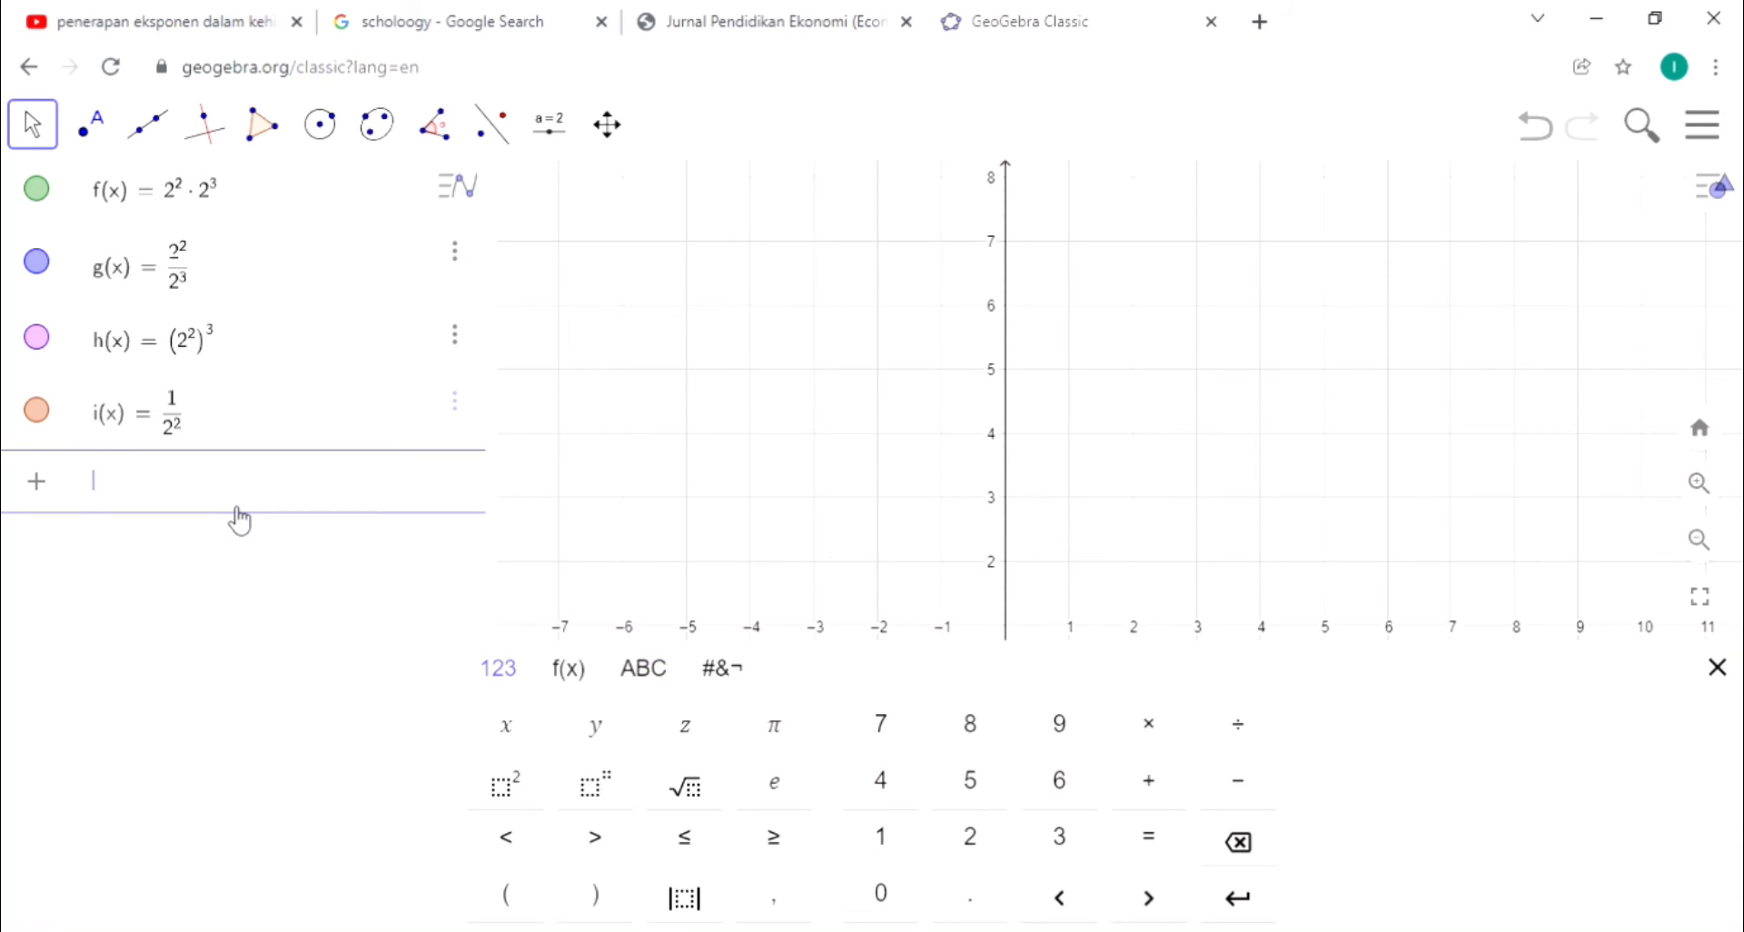
text(j(x=22)
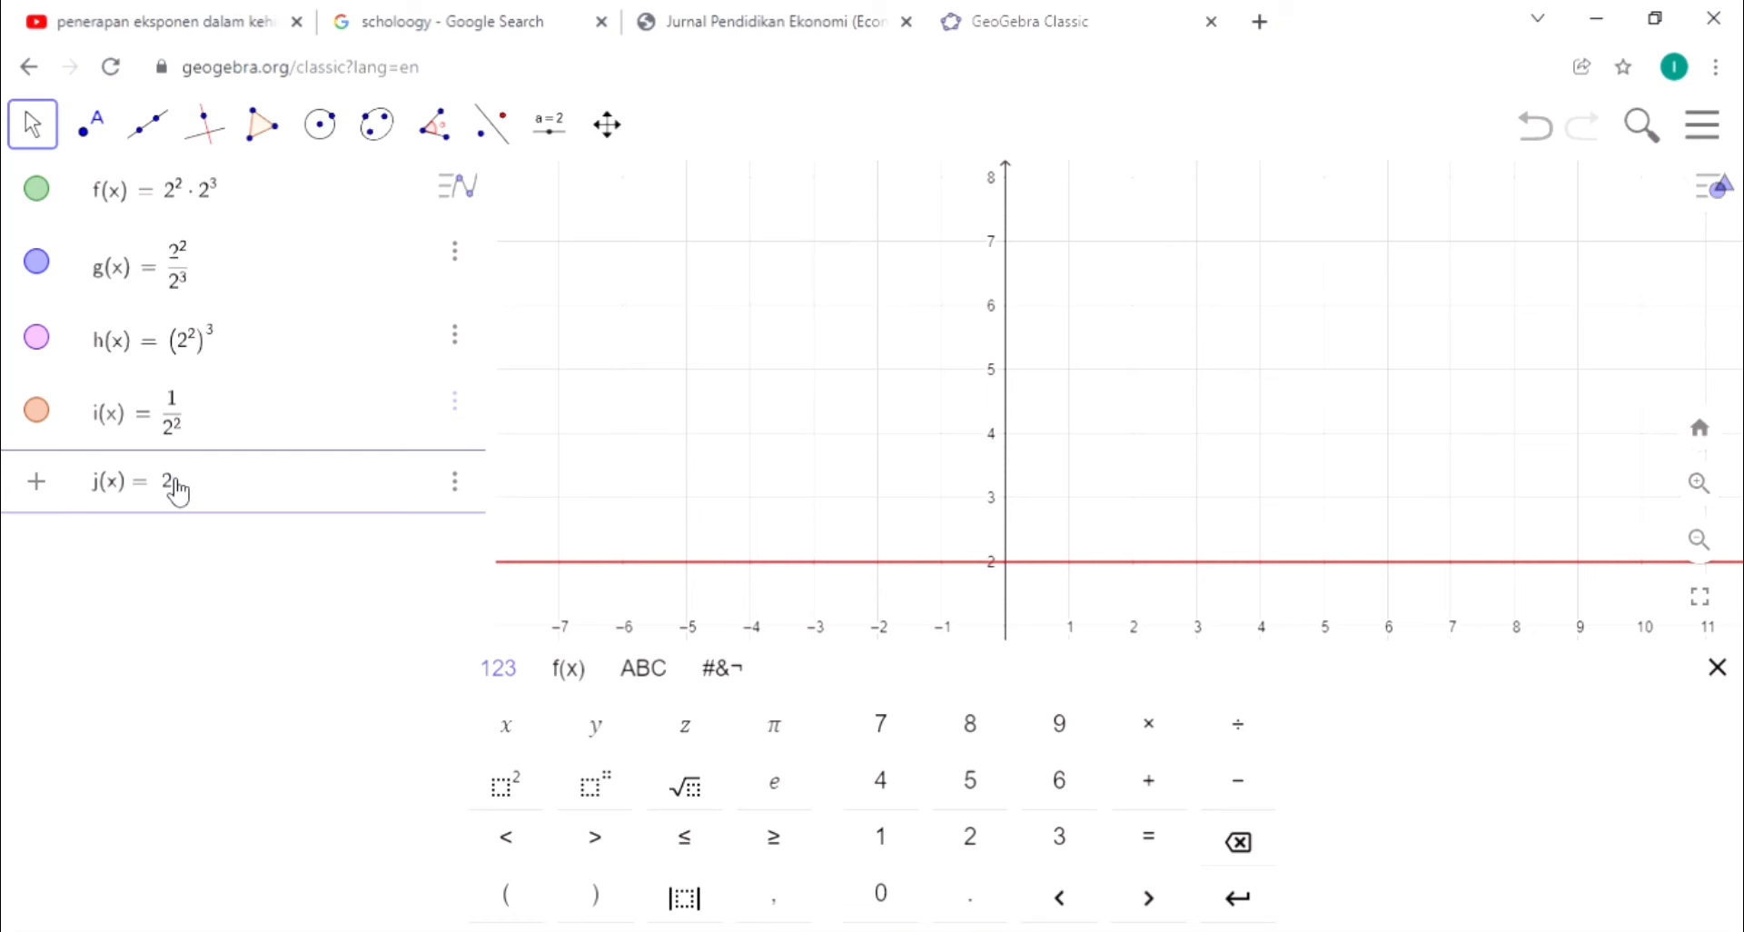
click(629, 804)
text(2)
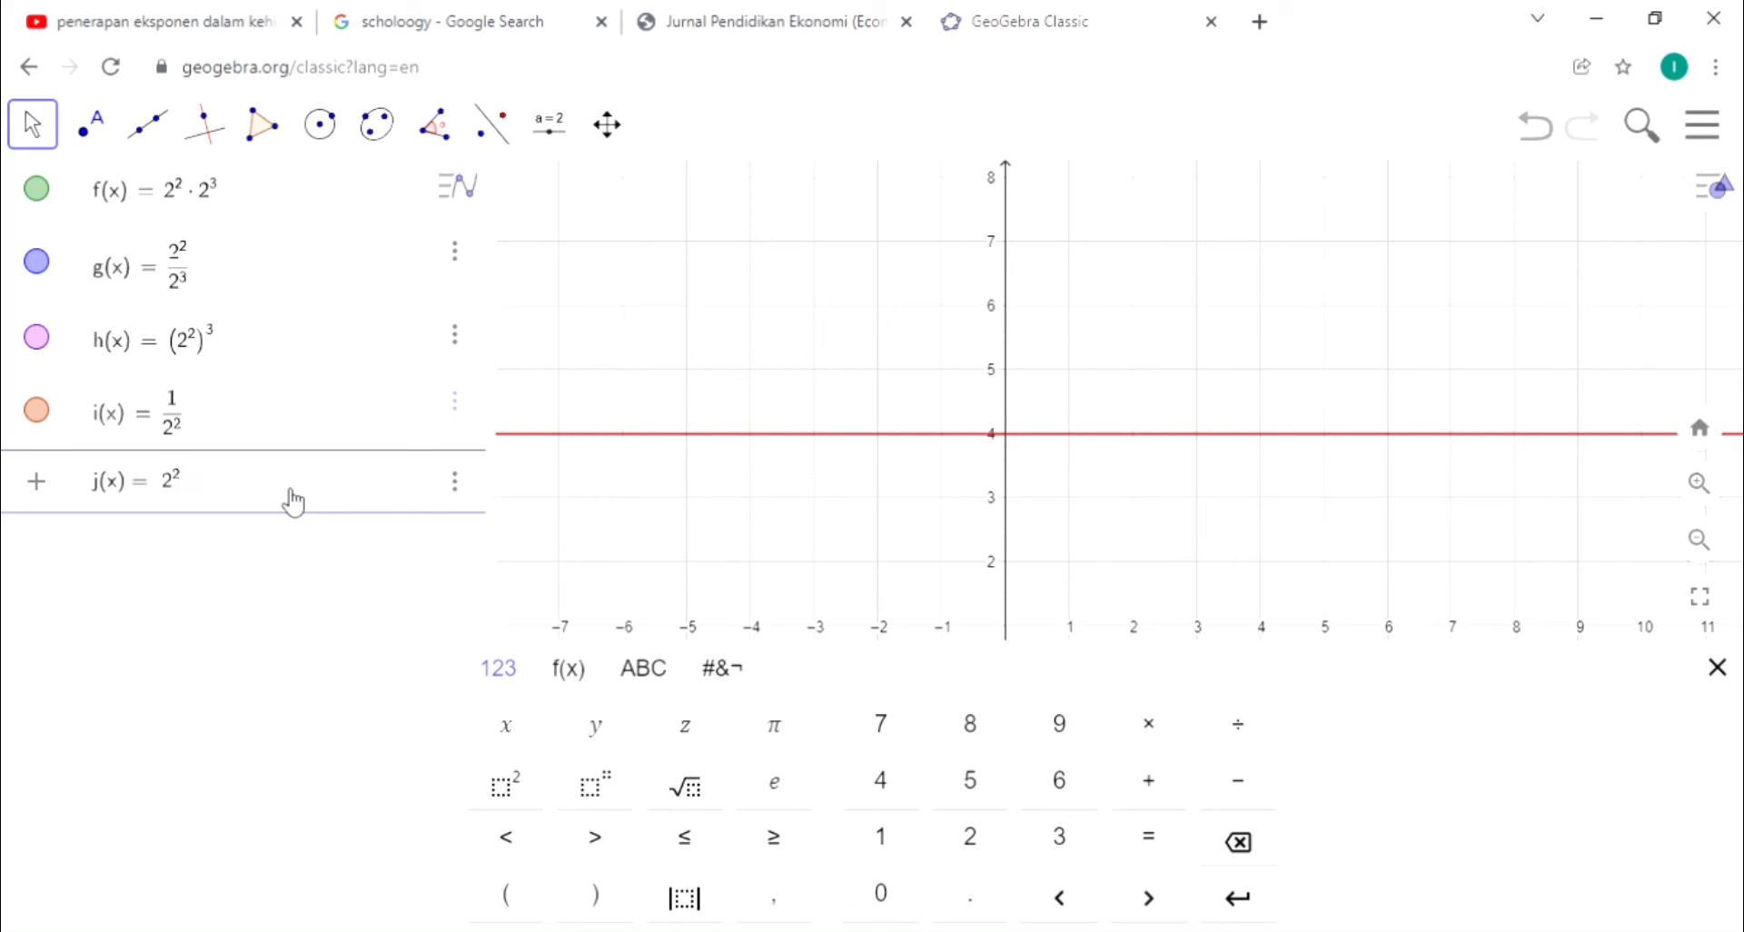
text(*)
text(3)
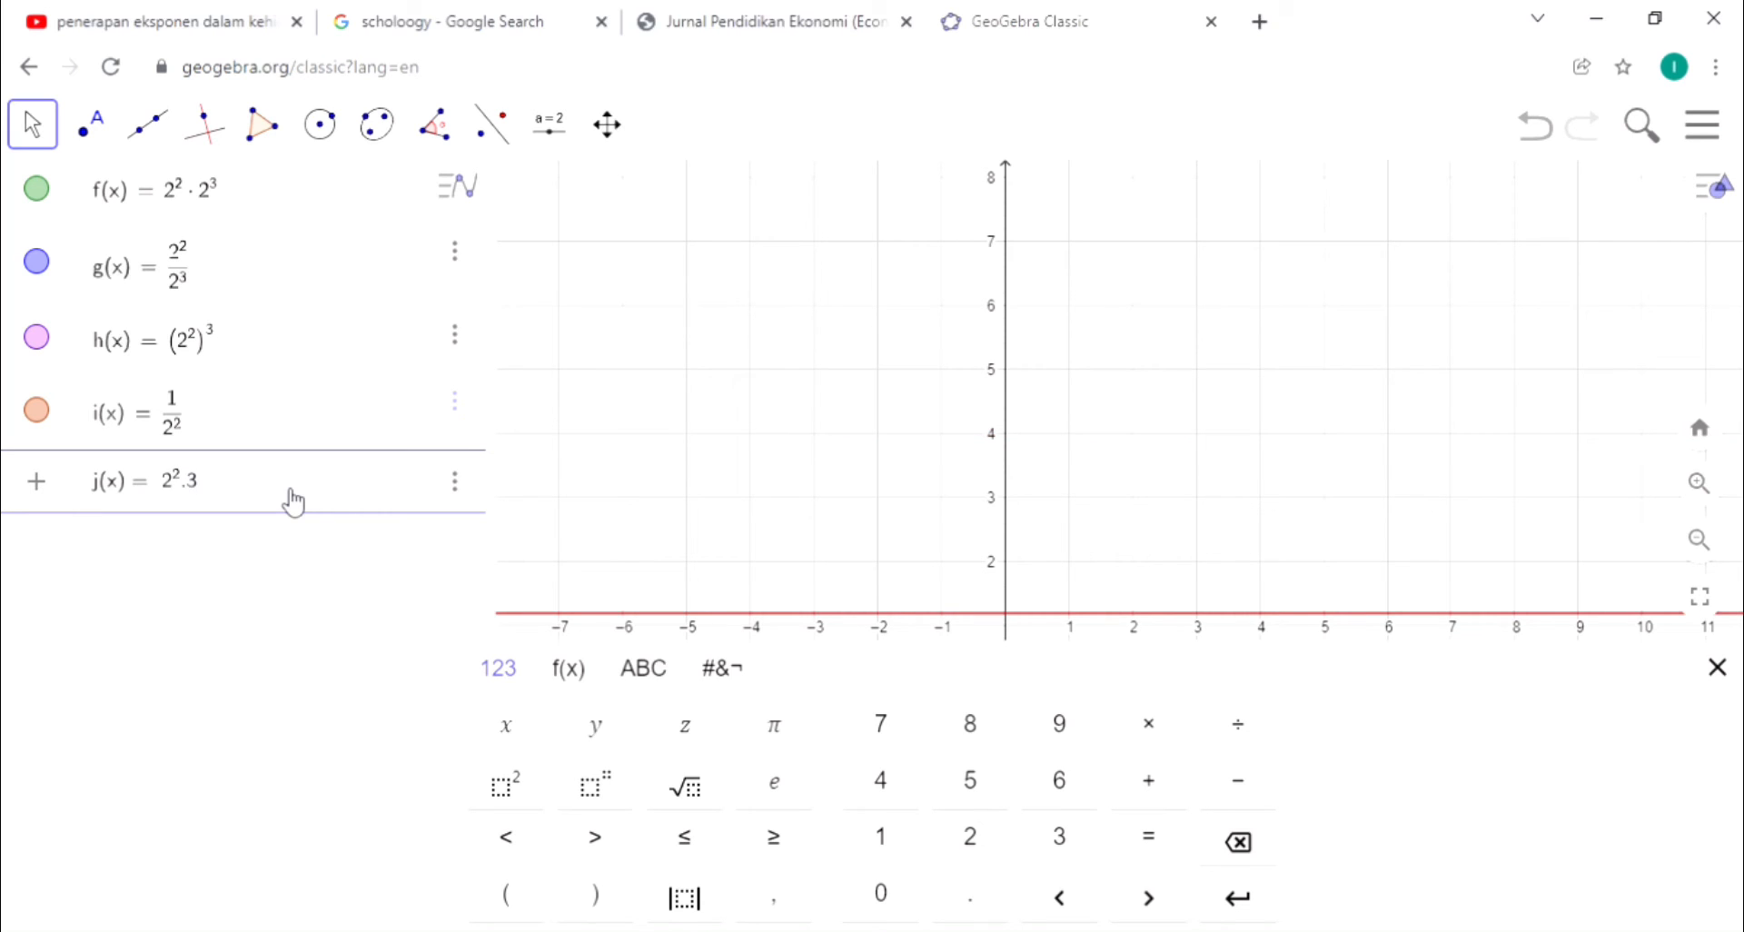
text(^2)
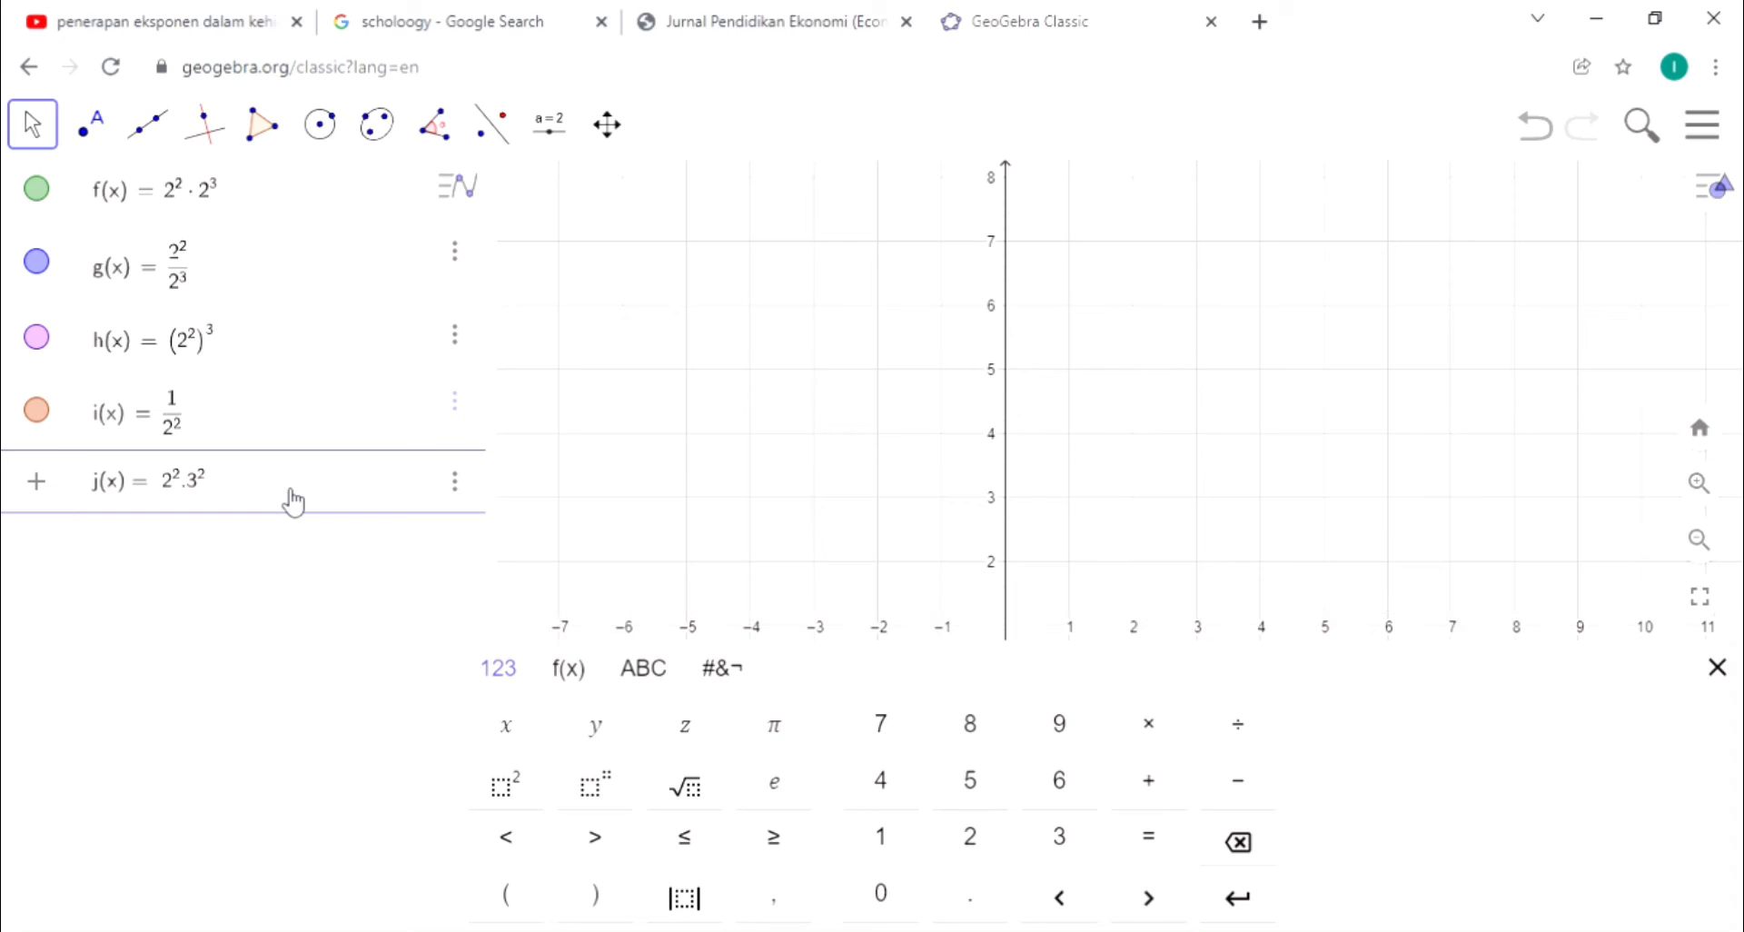
click(814, 405)
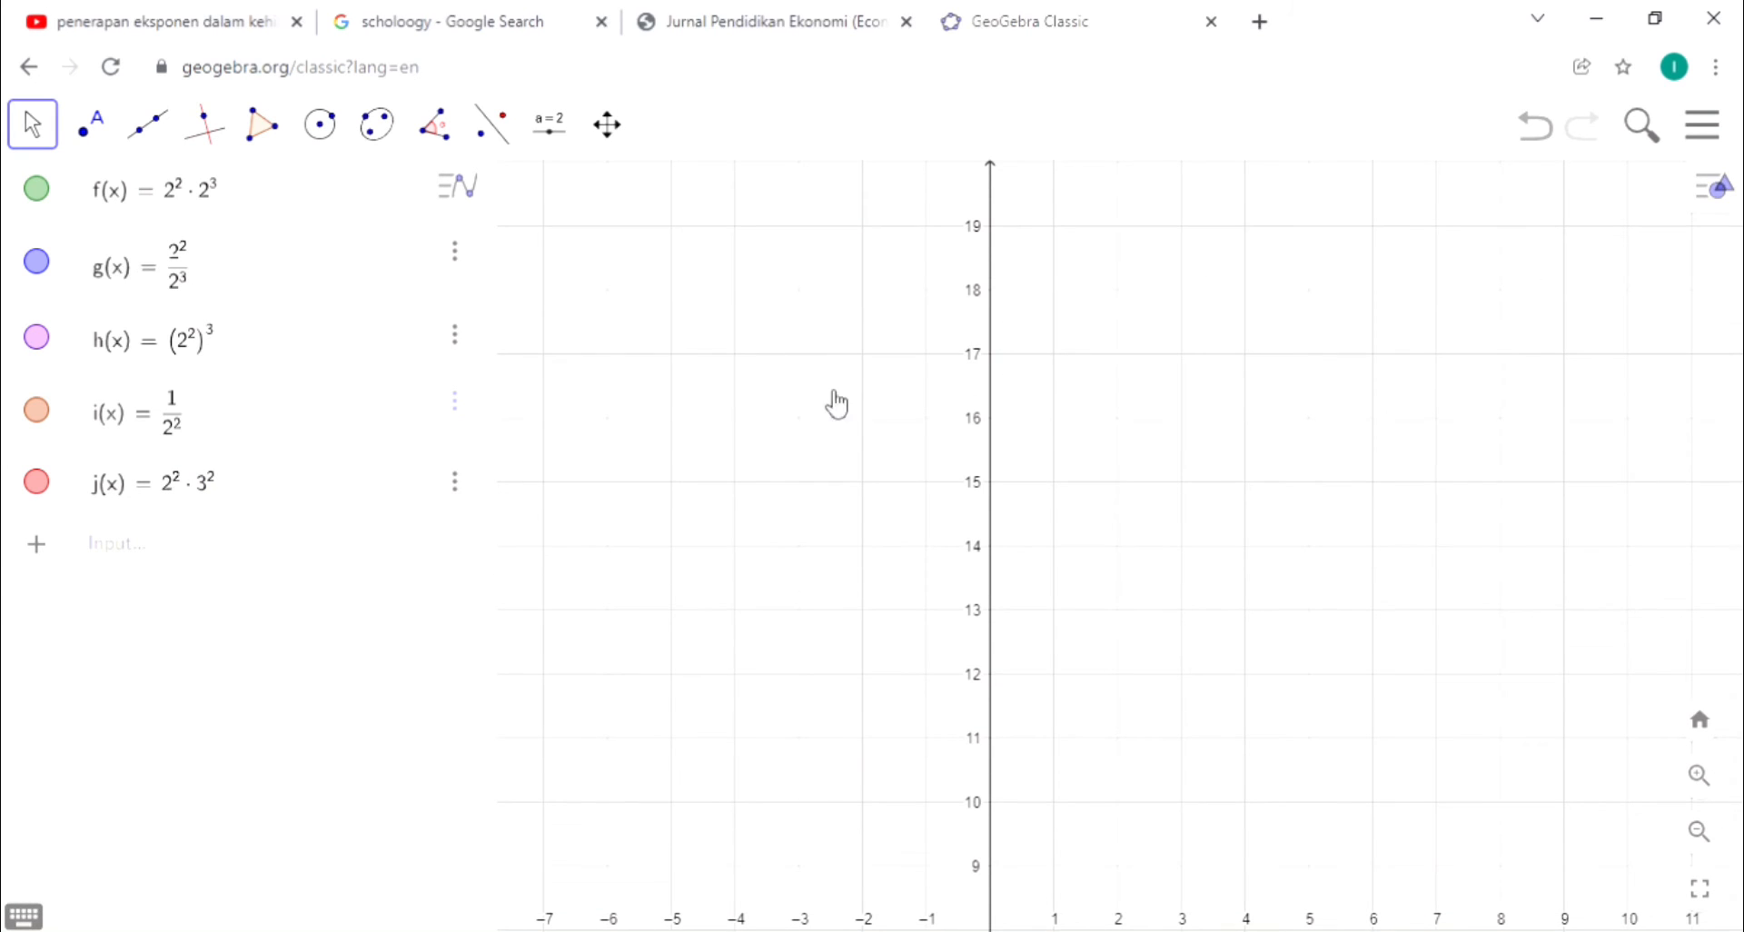
Examine higher values along the y-axis to find where the graph of j(x) lies
drag(836, 401, 864, 822)
drag(829, 318, 821, 722)
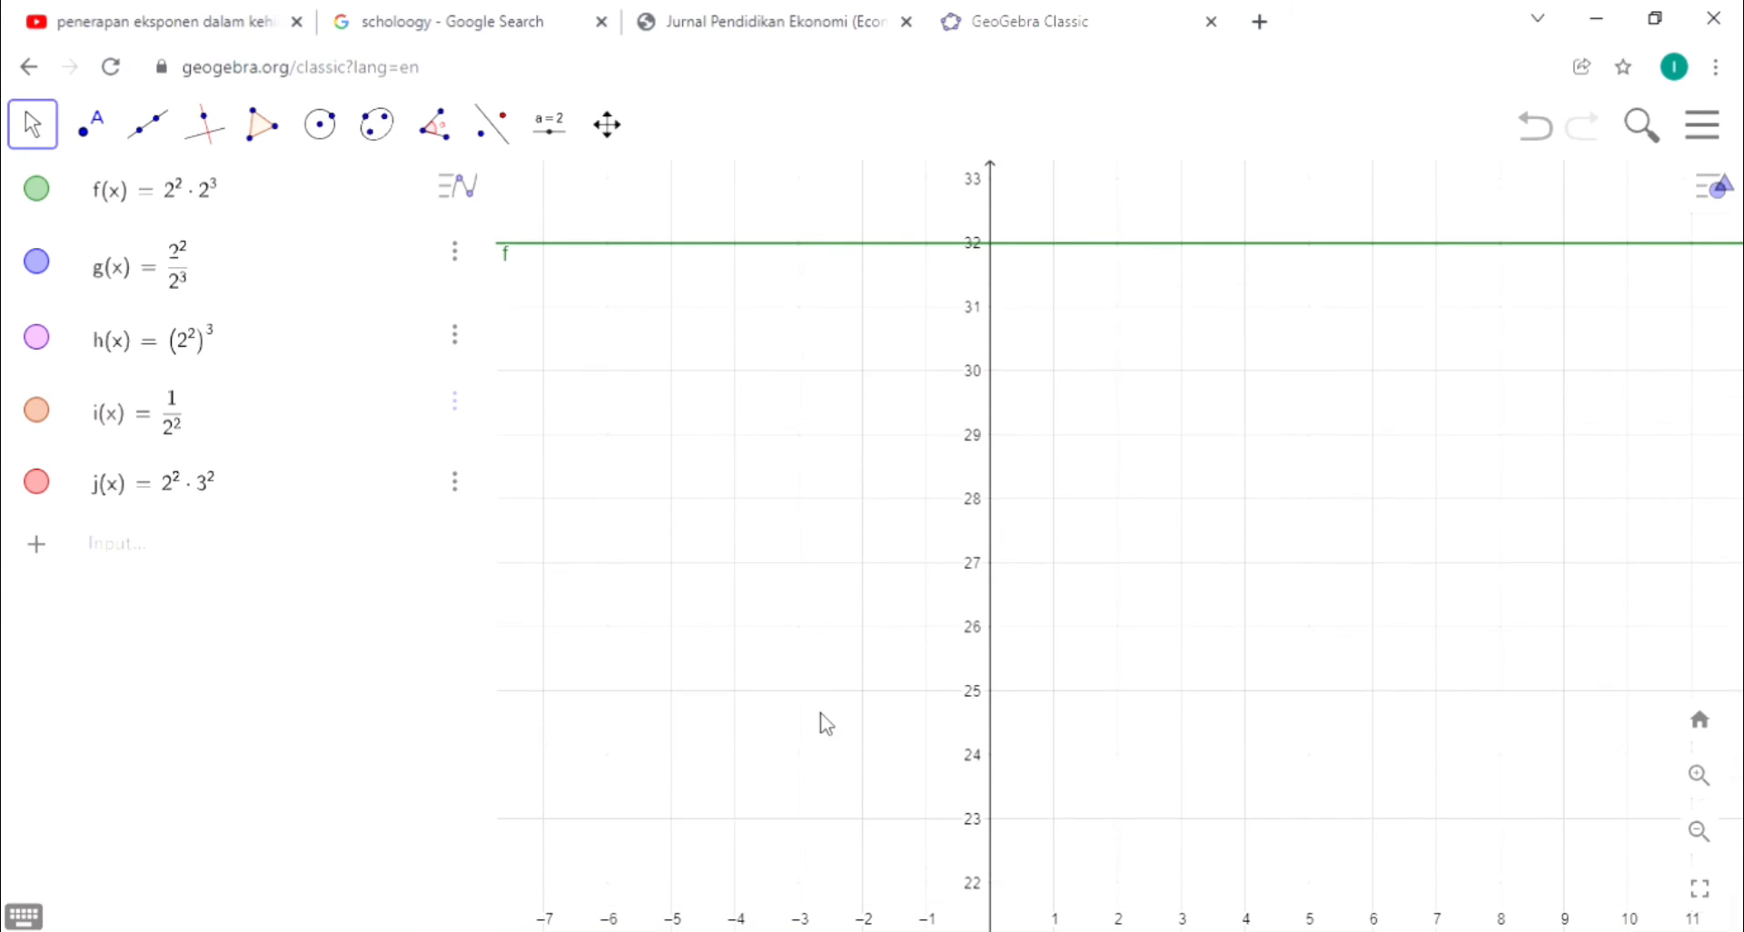
drag(818, 402, 817, 931)
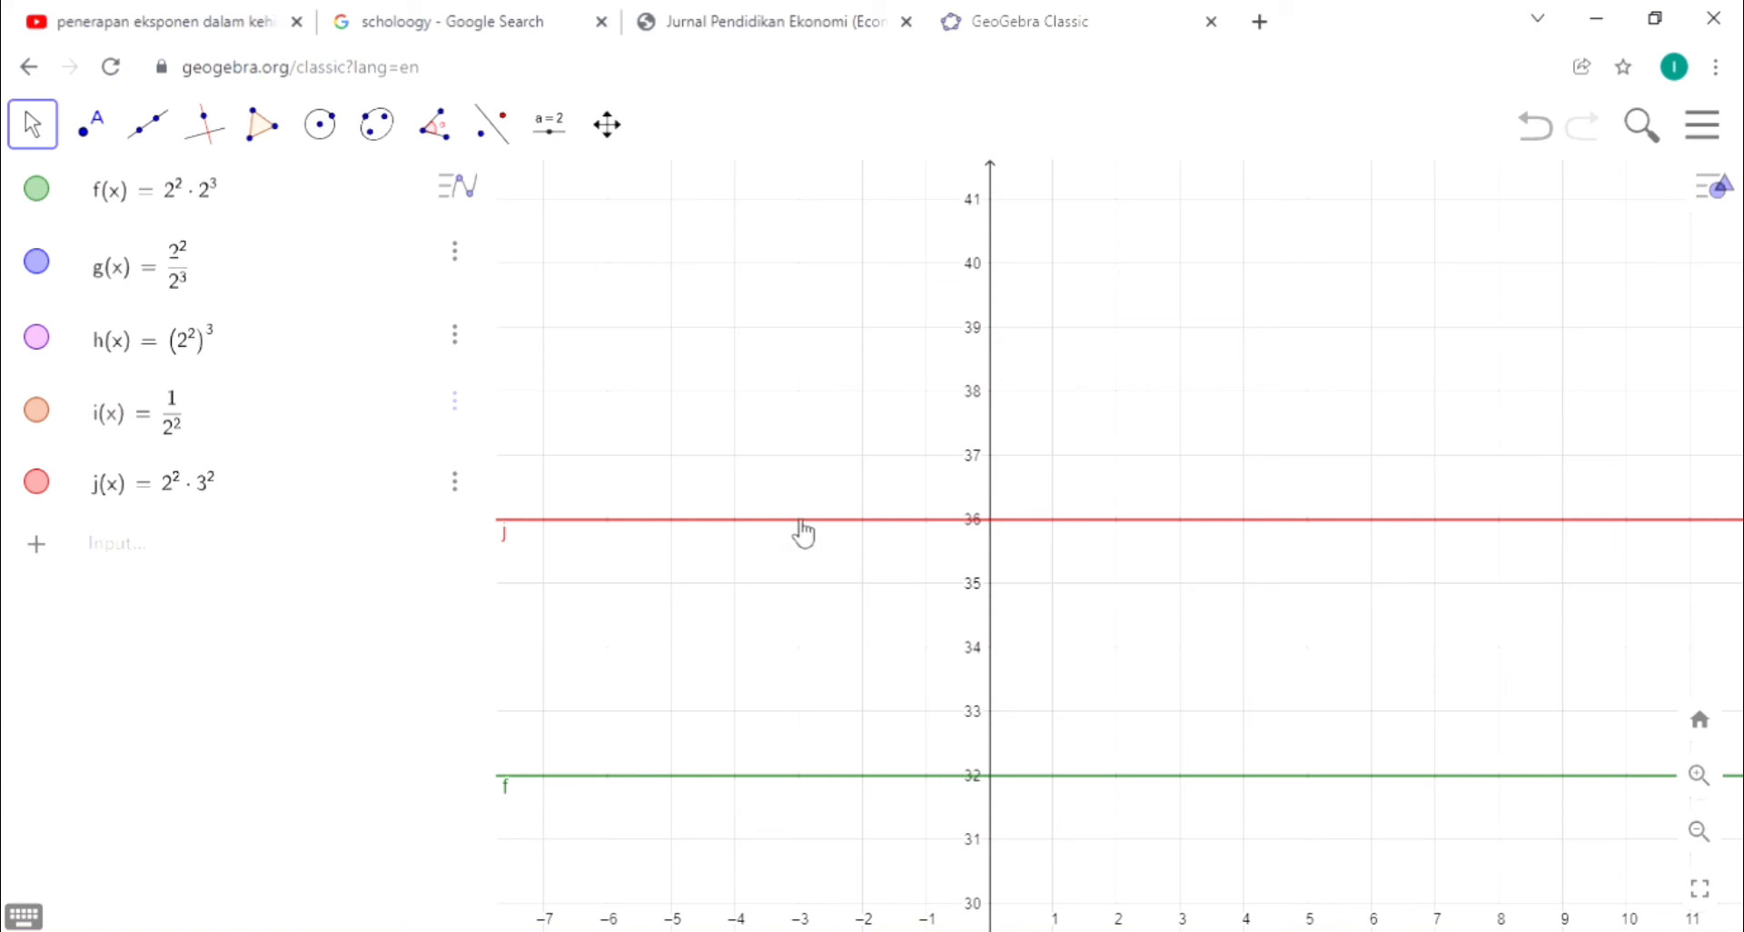
Enter a sixth function k(x) = 3²/4² below j(x)
click(277, 542)
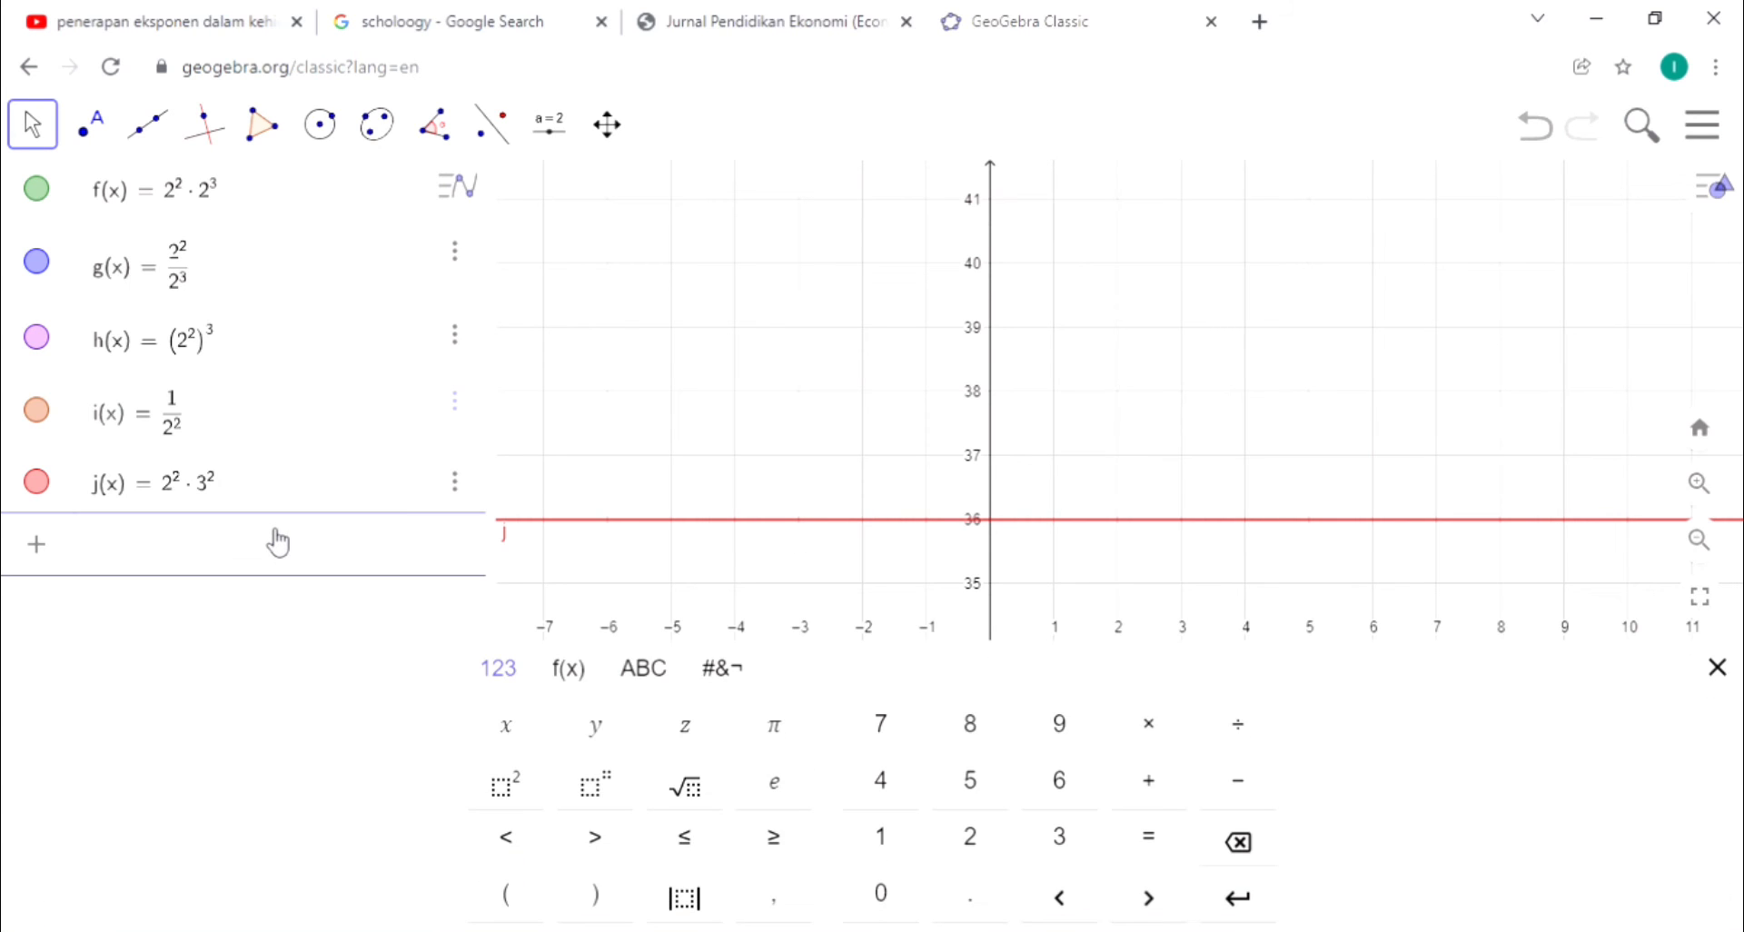
text(k(x) =)
text(3)
click(599, 792)
text(2)
click(1244, 727)
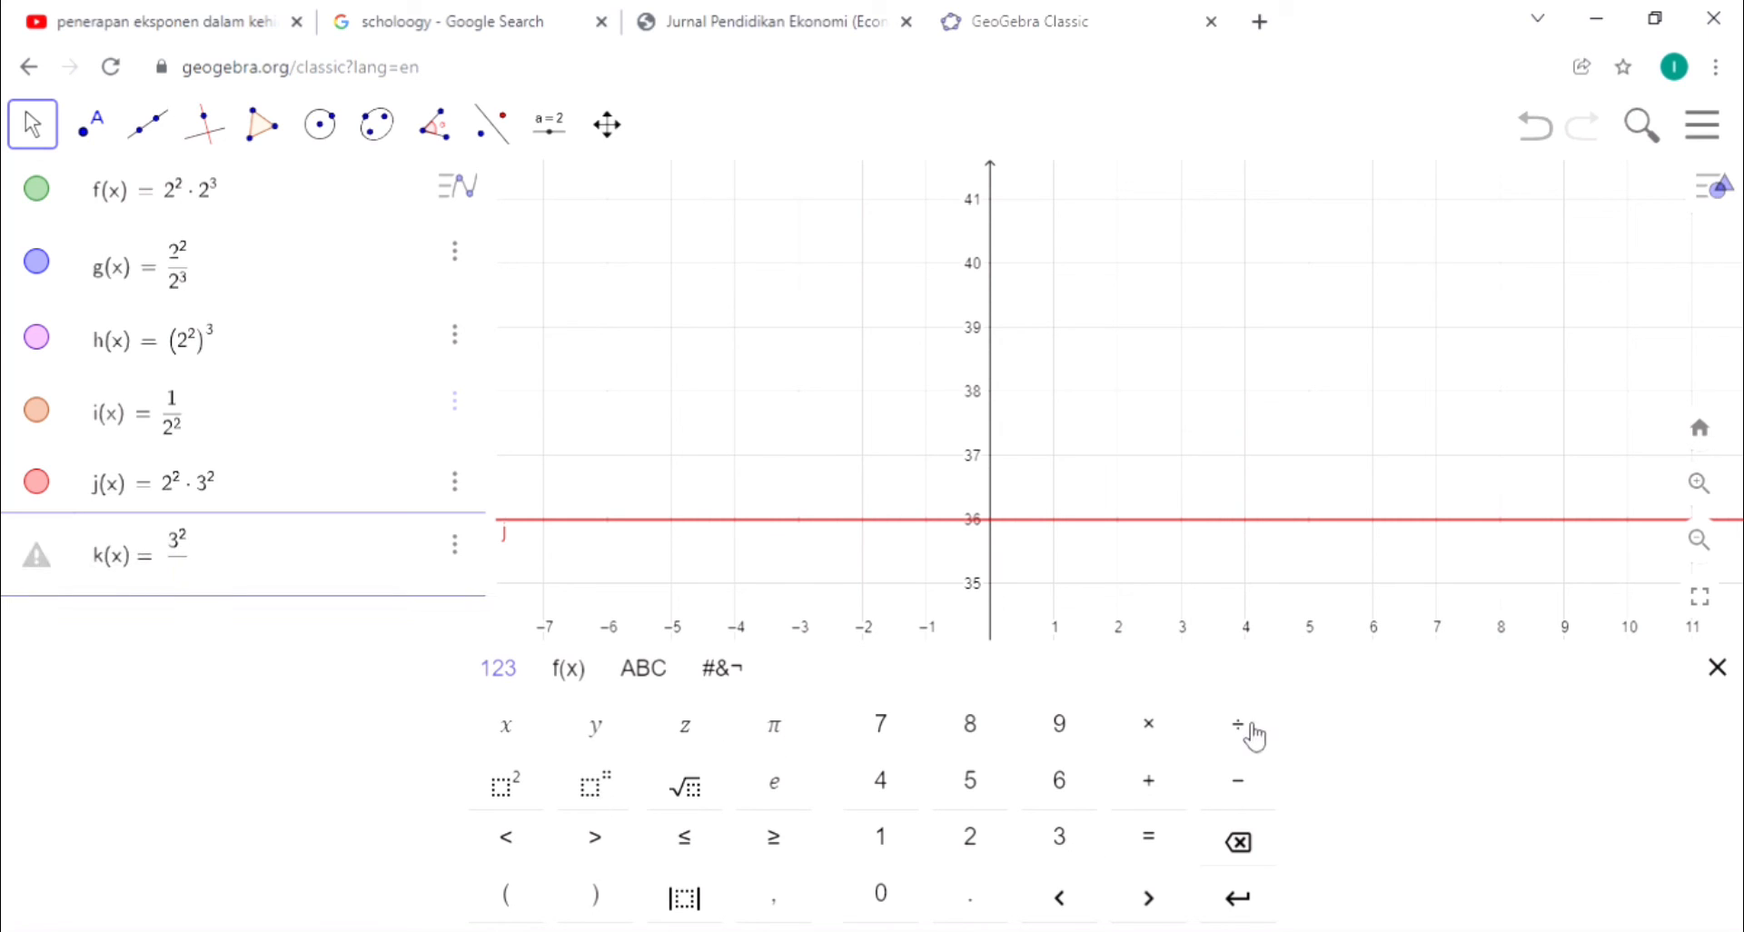
text(4)
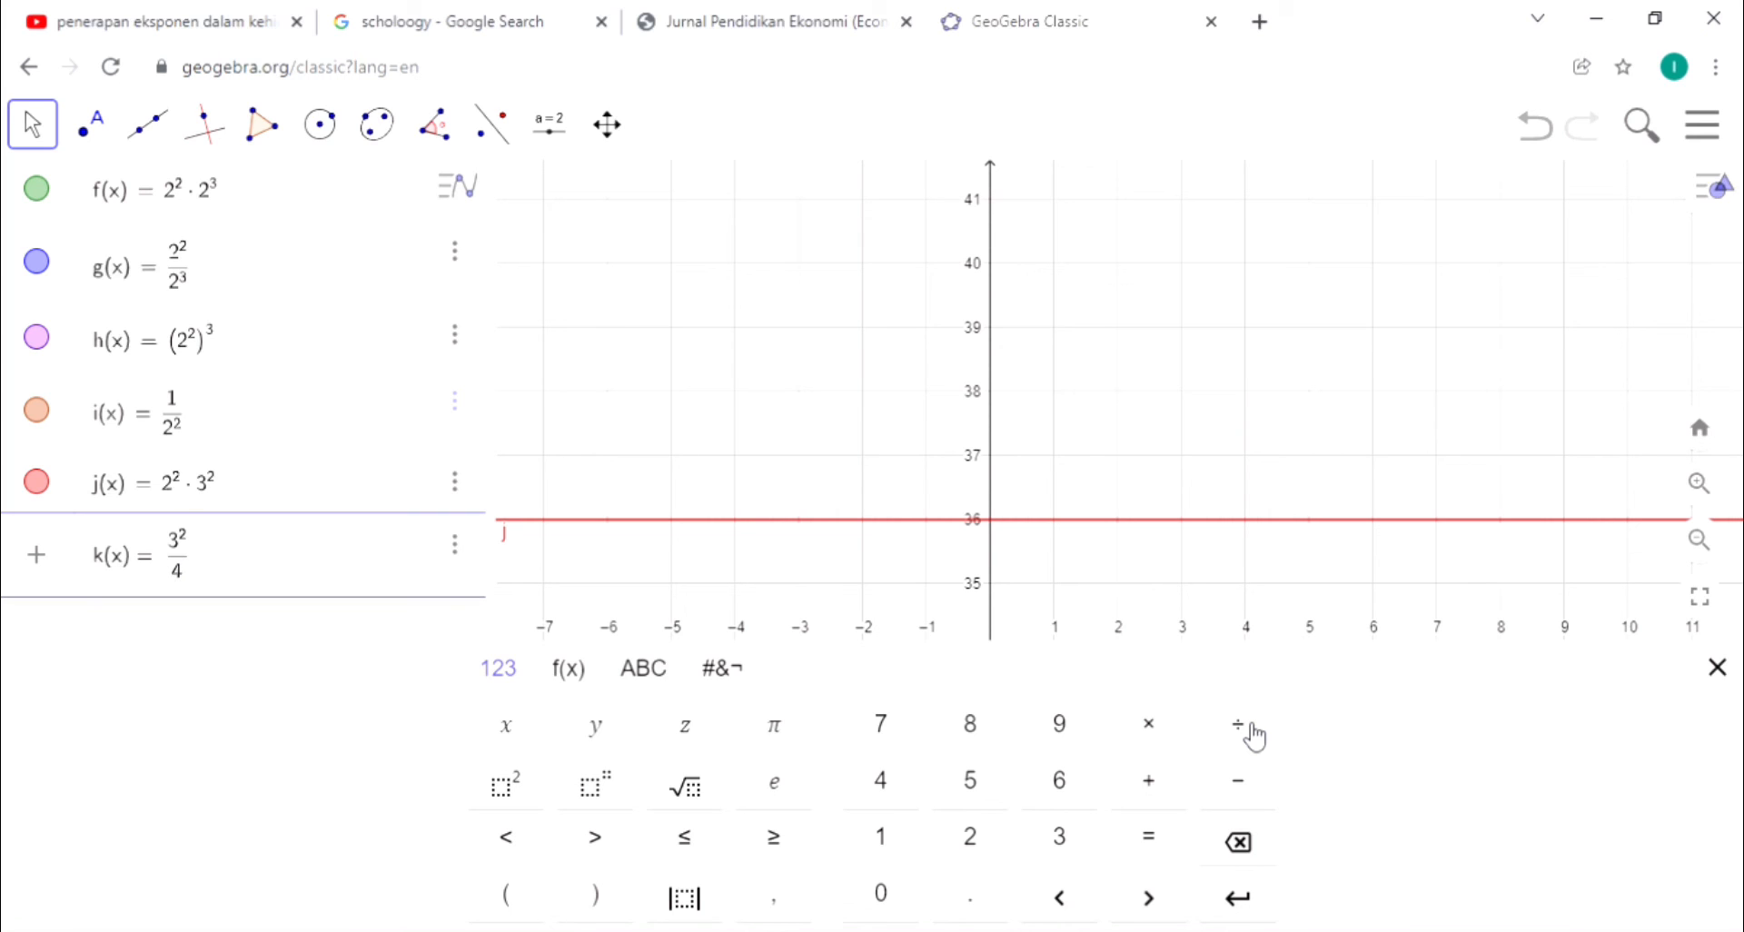
text(^2)
key(Return)
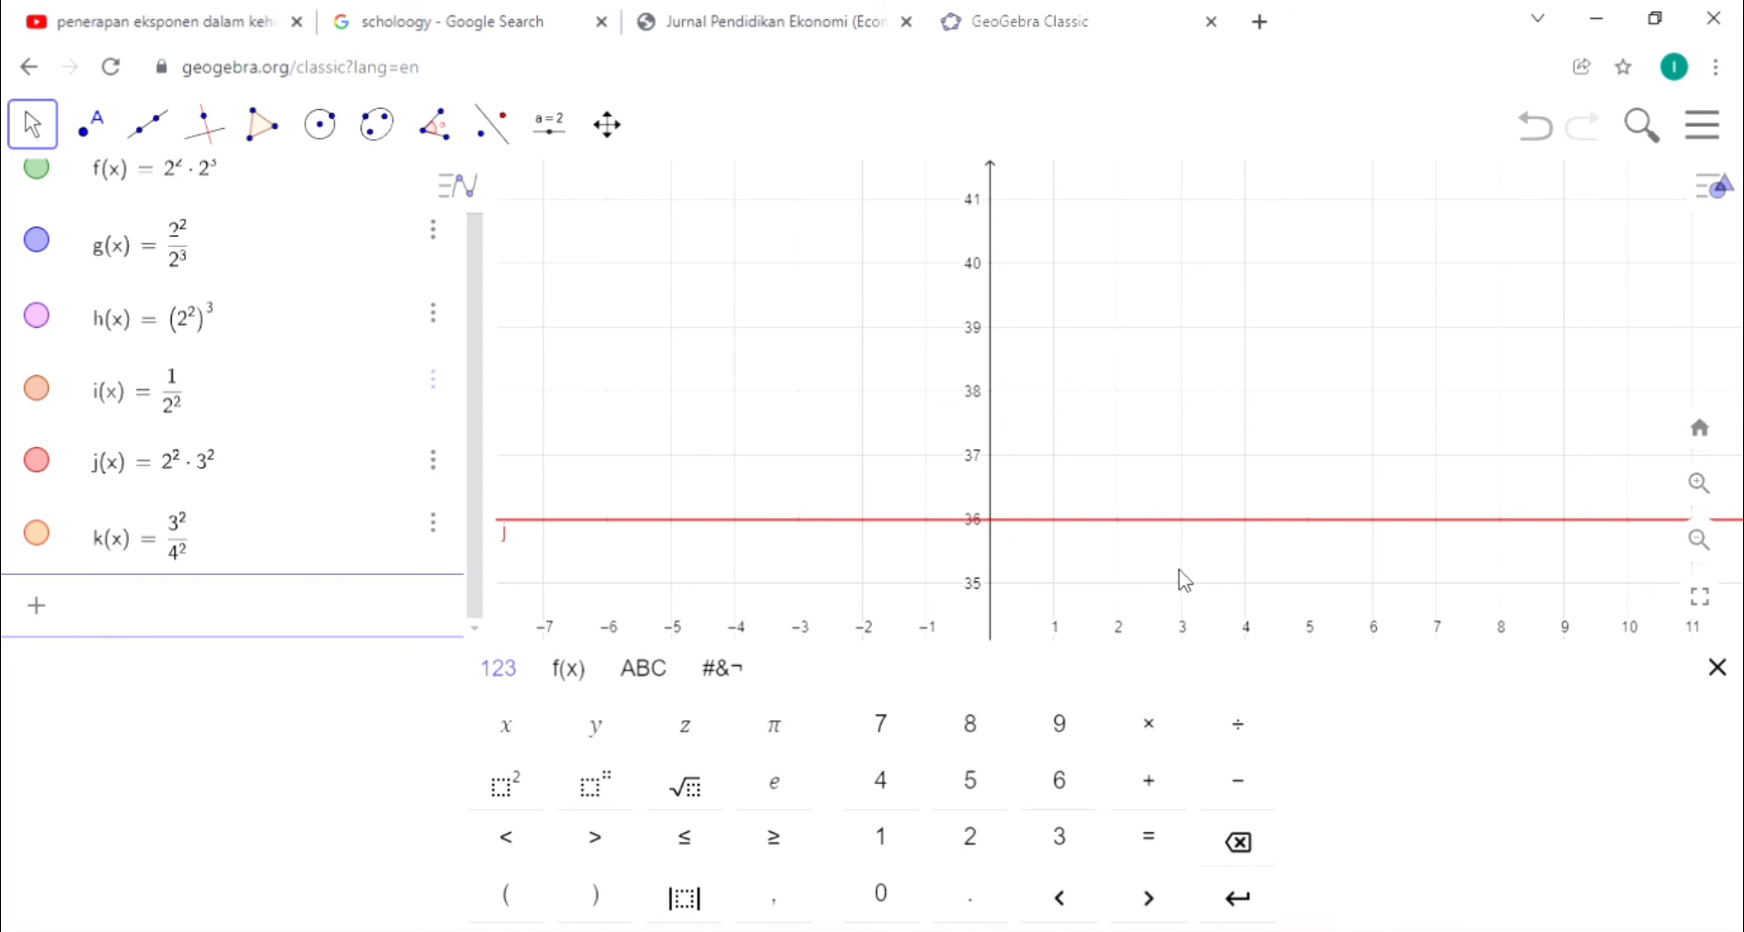
Find the graph of k(x) at low y-values, hiding and reshowing it to tell it apart from g(x) and i(x)
drag(1185, 581, 1163, 315)
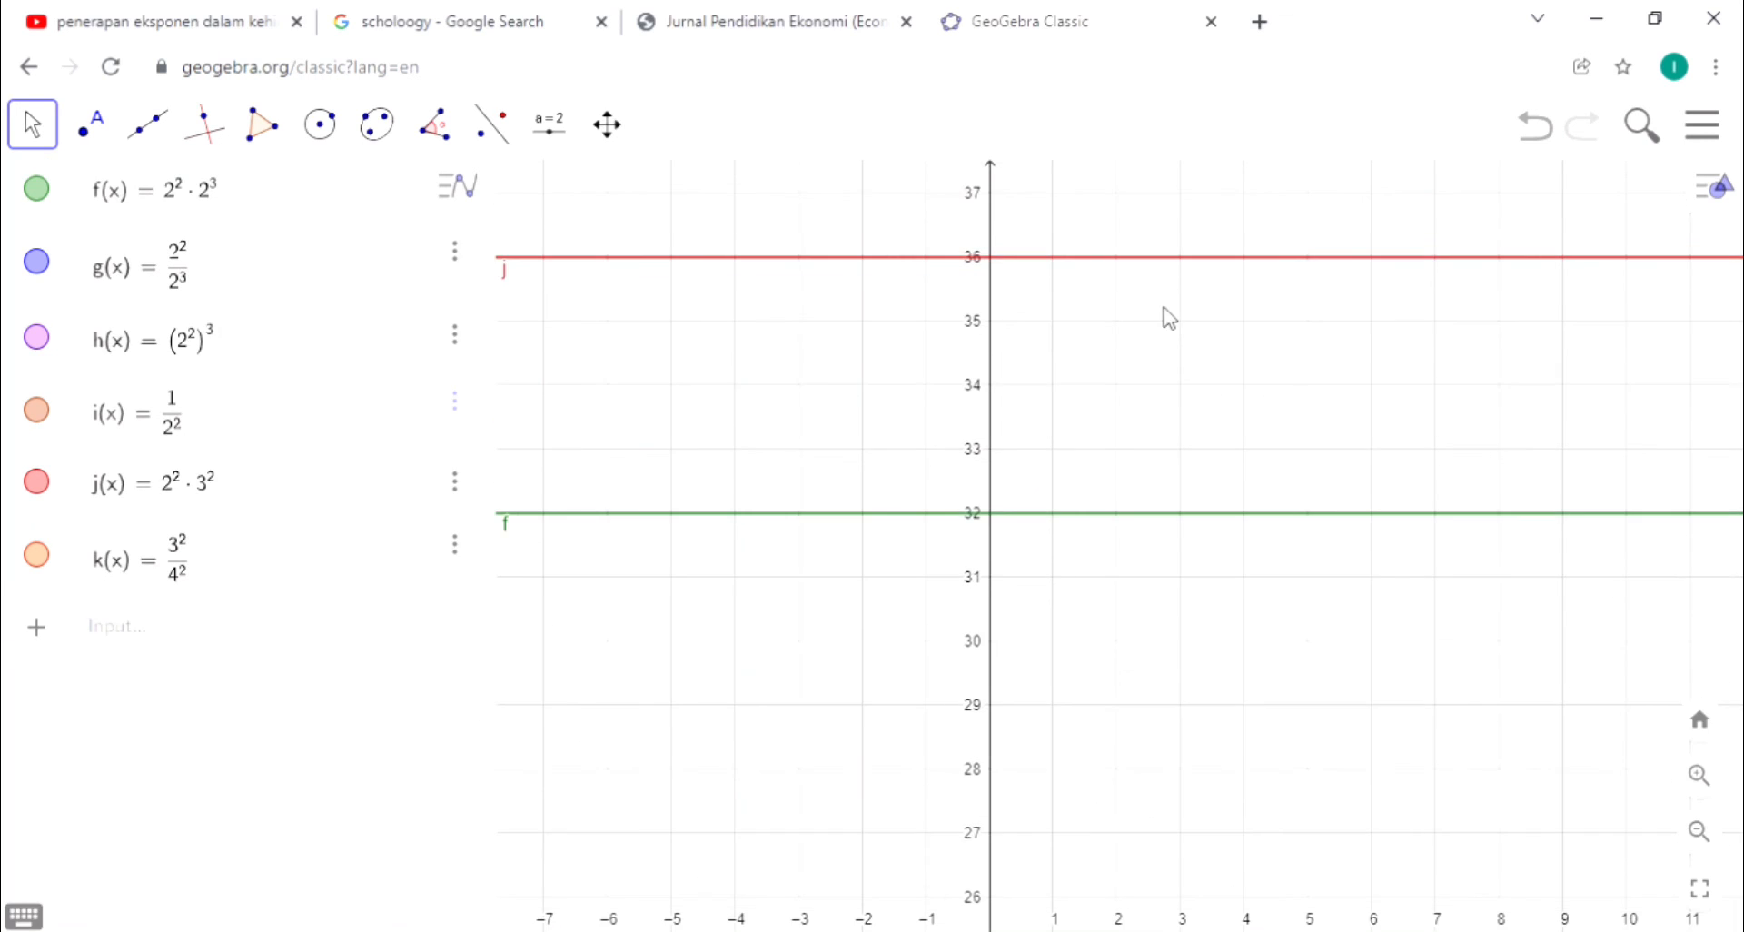
drag(1156, 542, 1193, 248)
drag(1185, 654, 1166, 525)
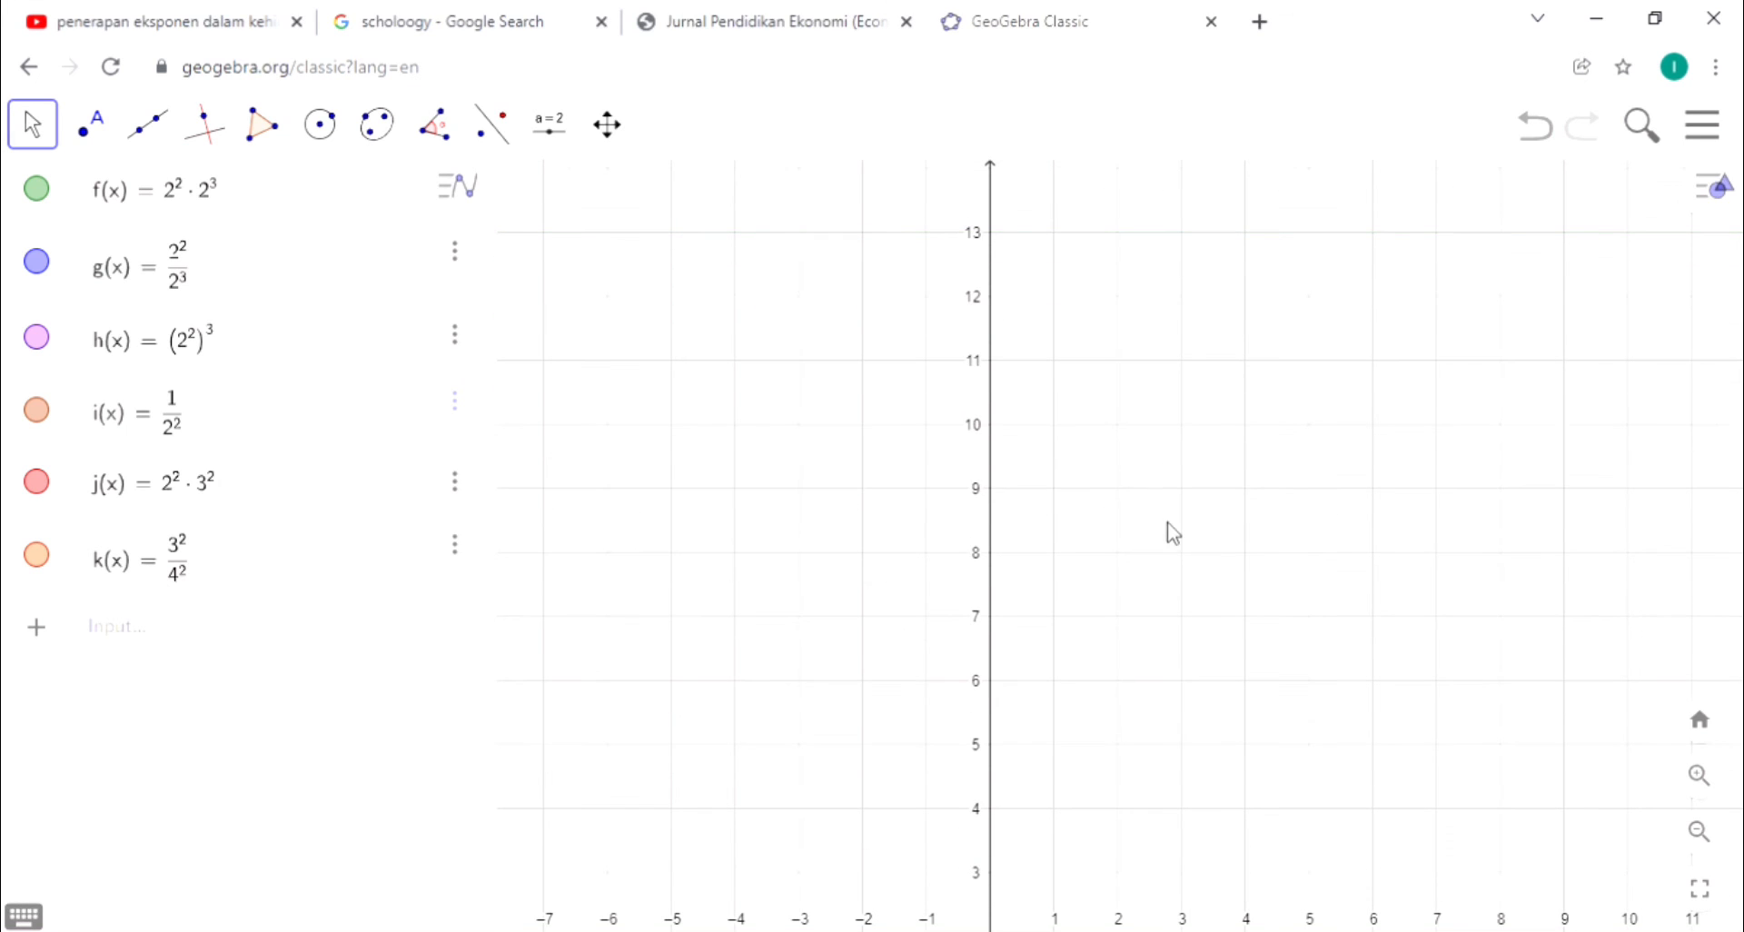
drag(1189, 590, 1257, 249)
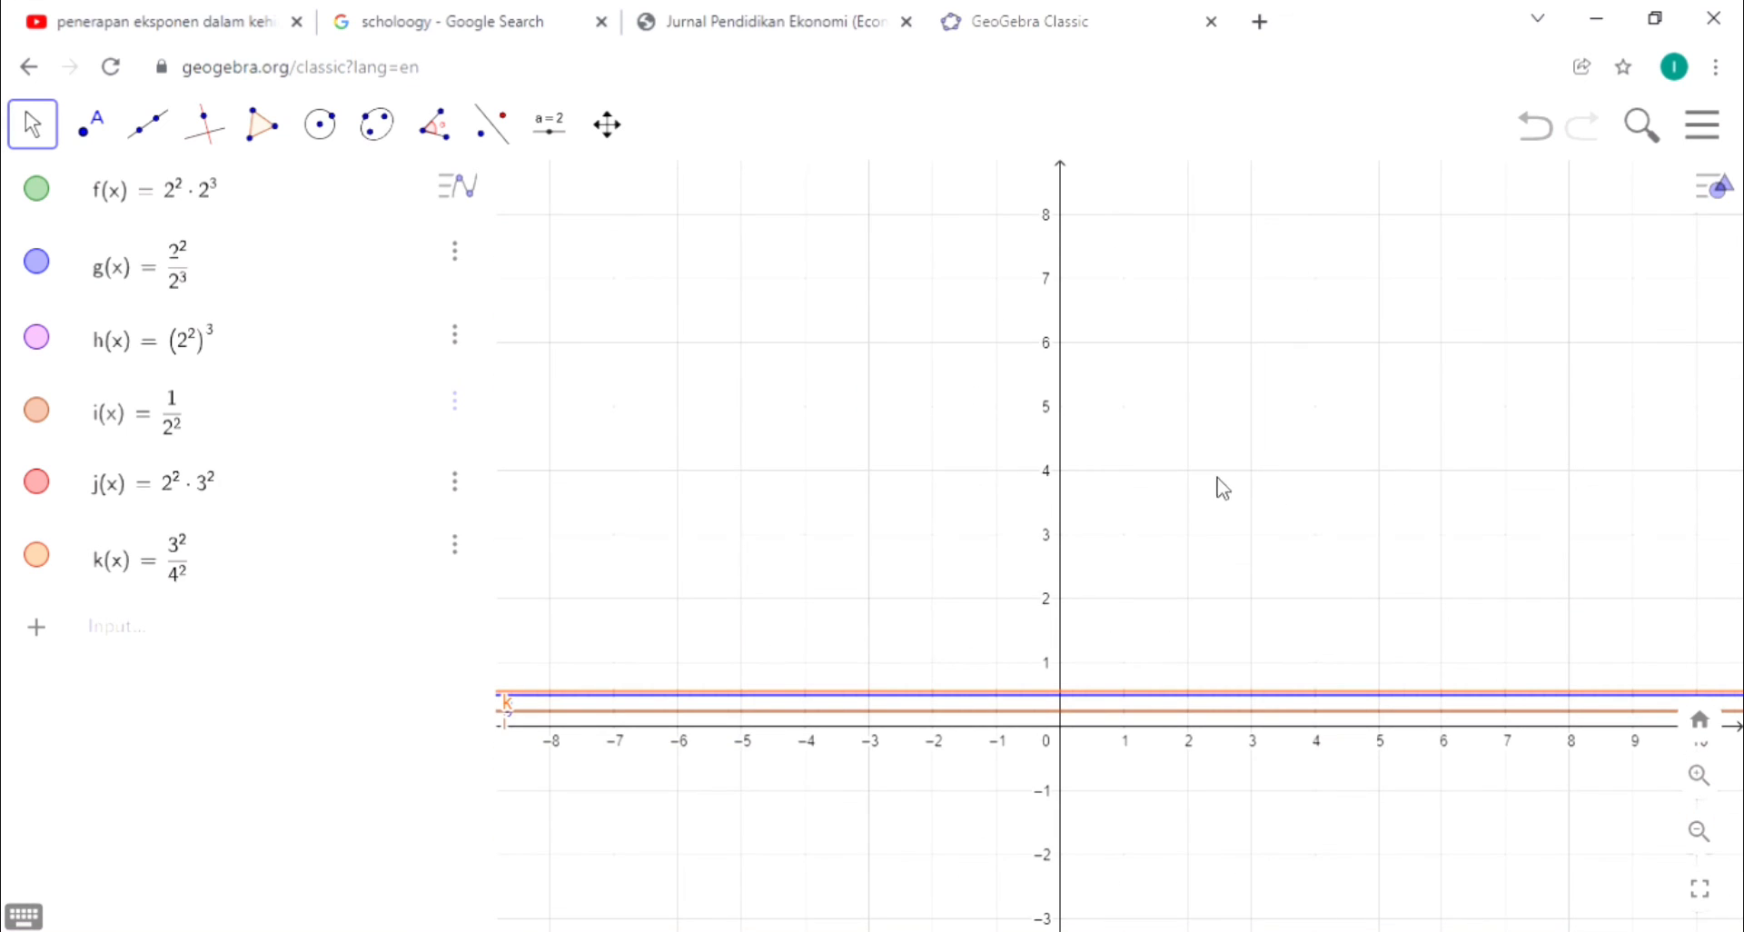
click(37, 559)
click(37, 559)
click(38, 558)
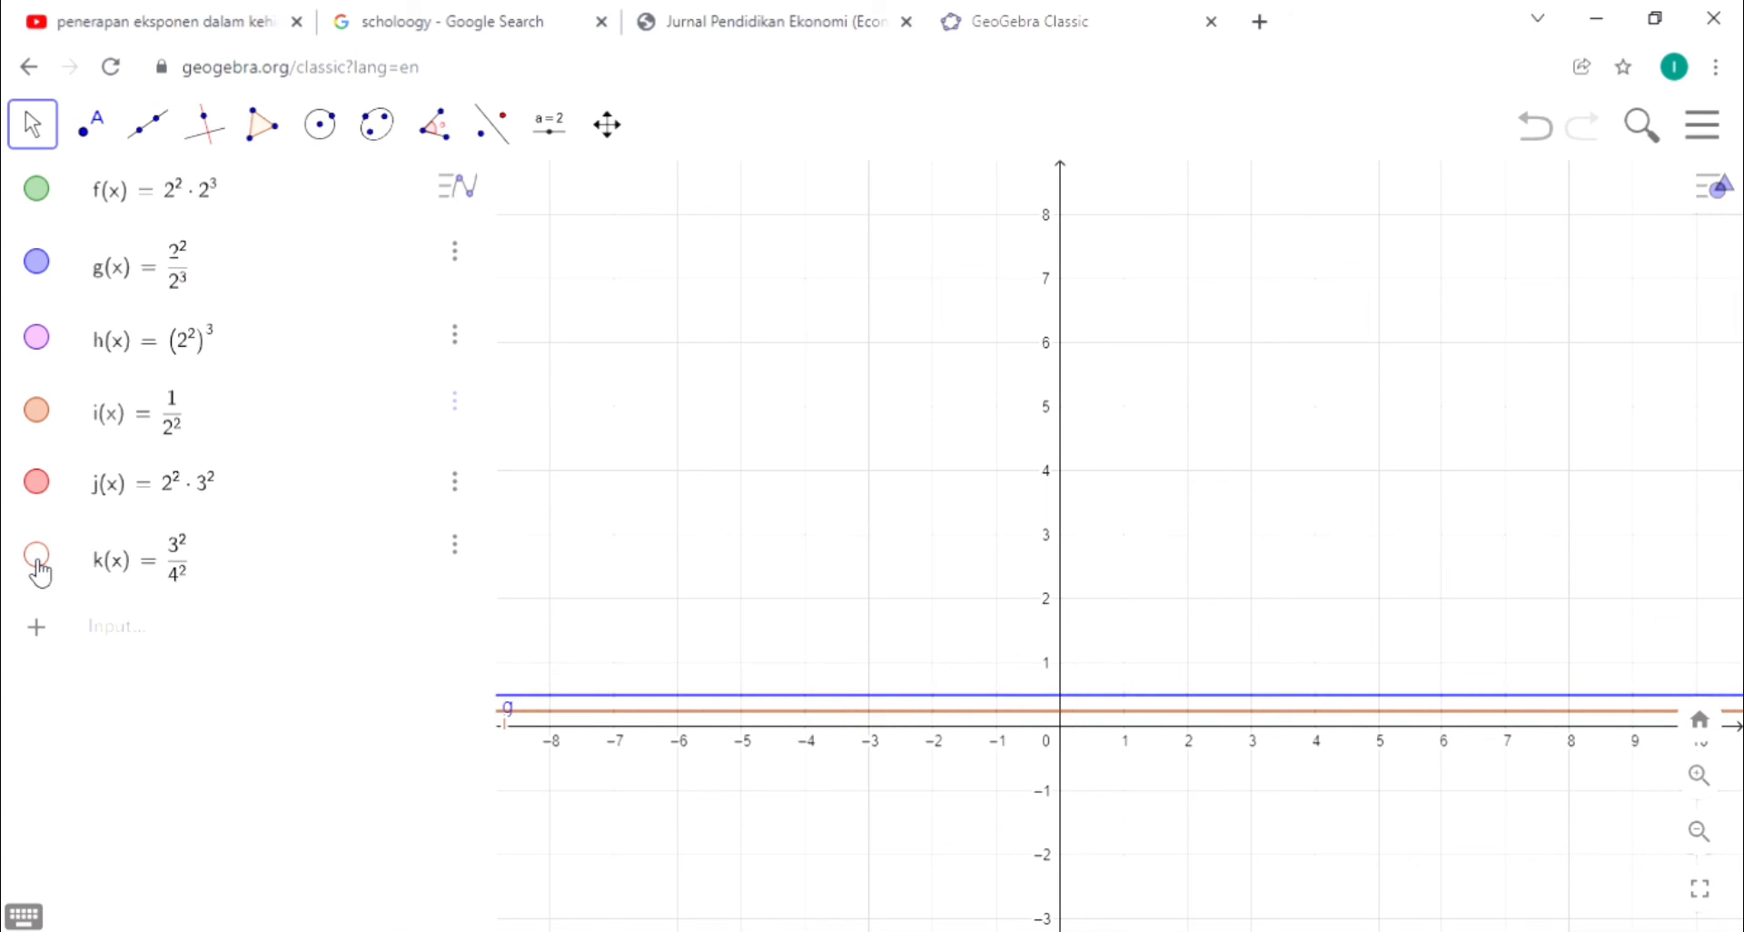
click(38, 559)
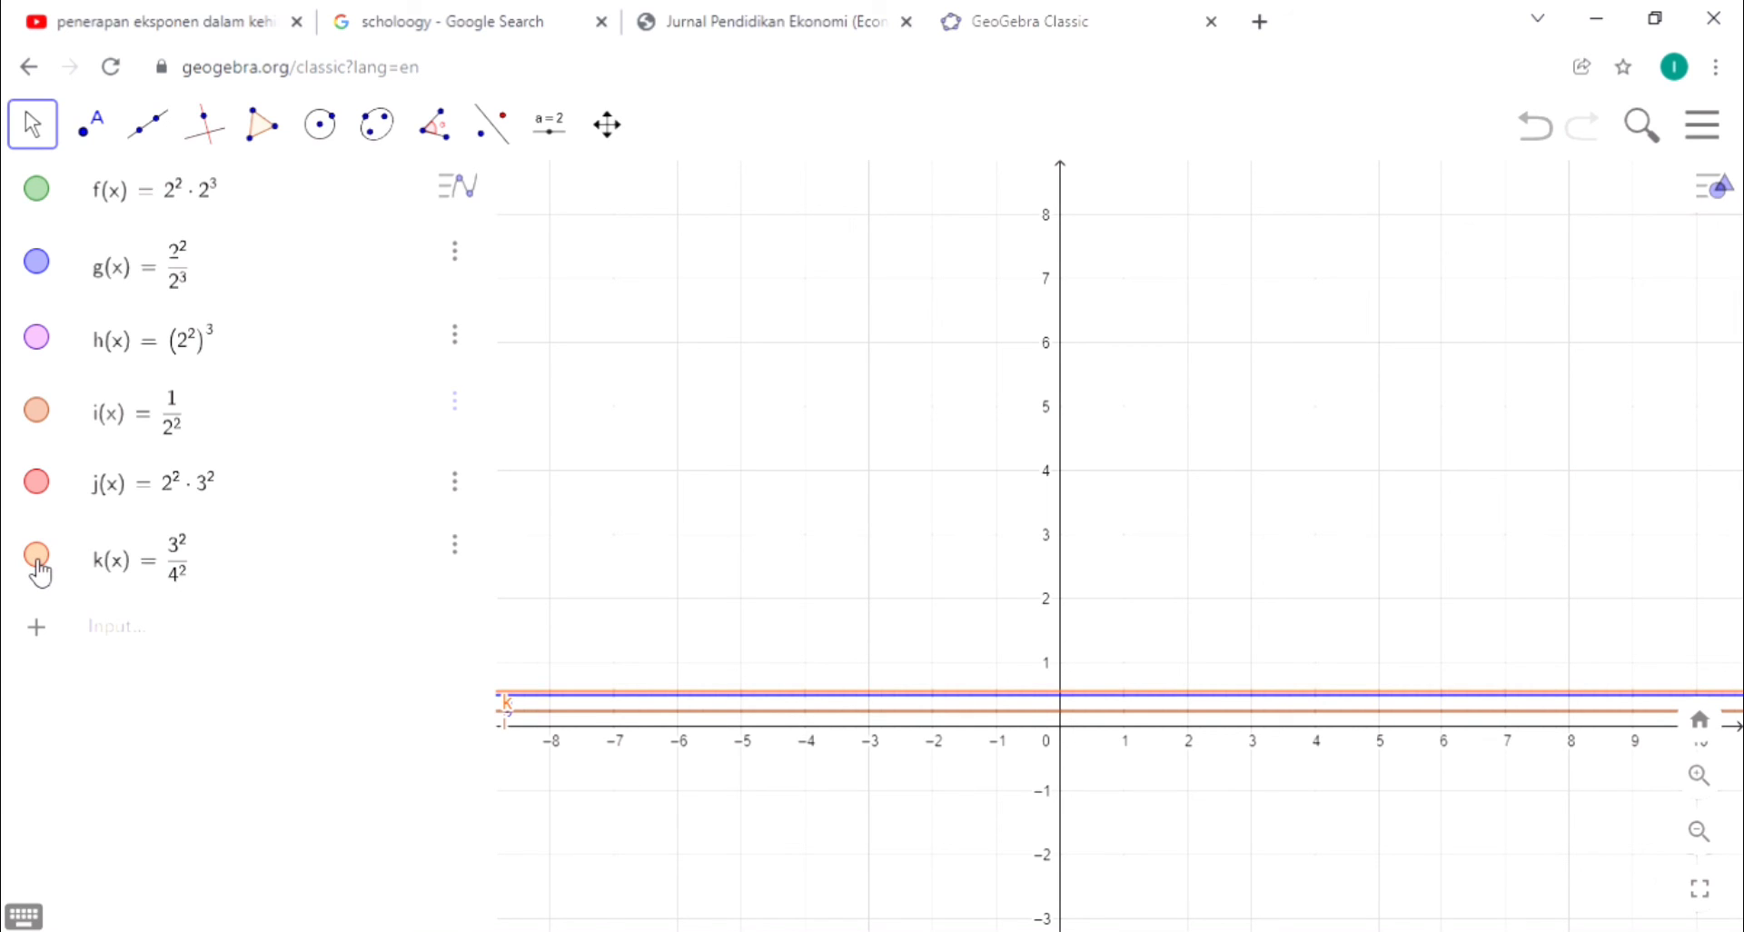
Enter a seventh function l(x) = x^(2/3) with a fractional exponent below k(x)
click(222, 642)
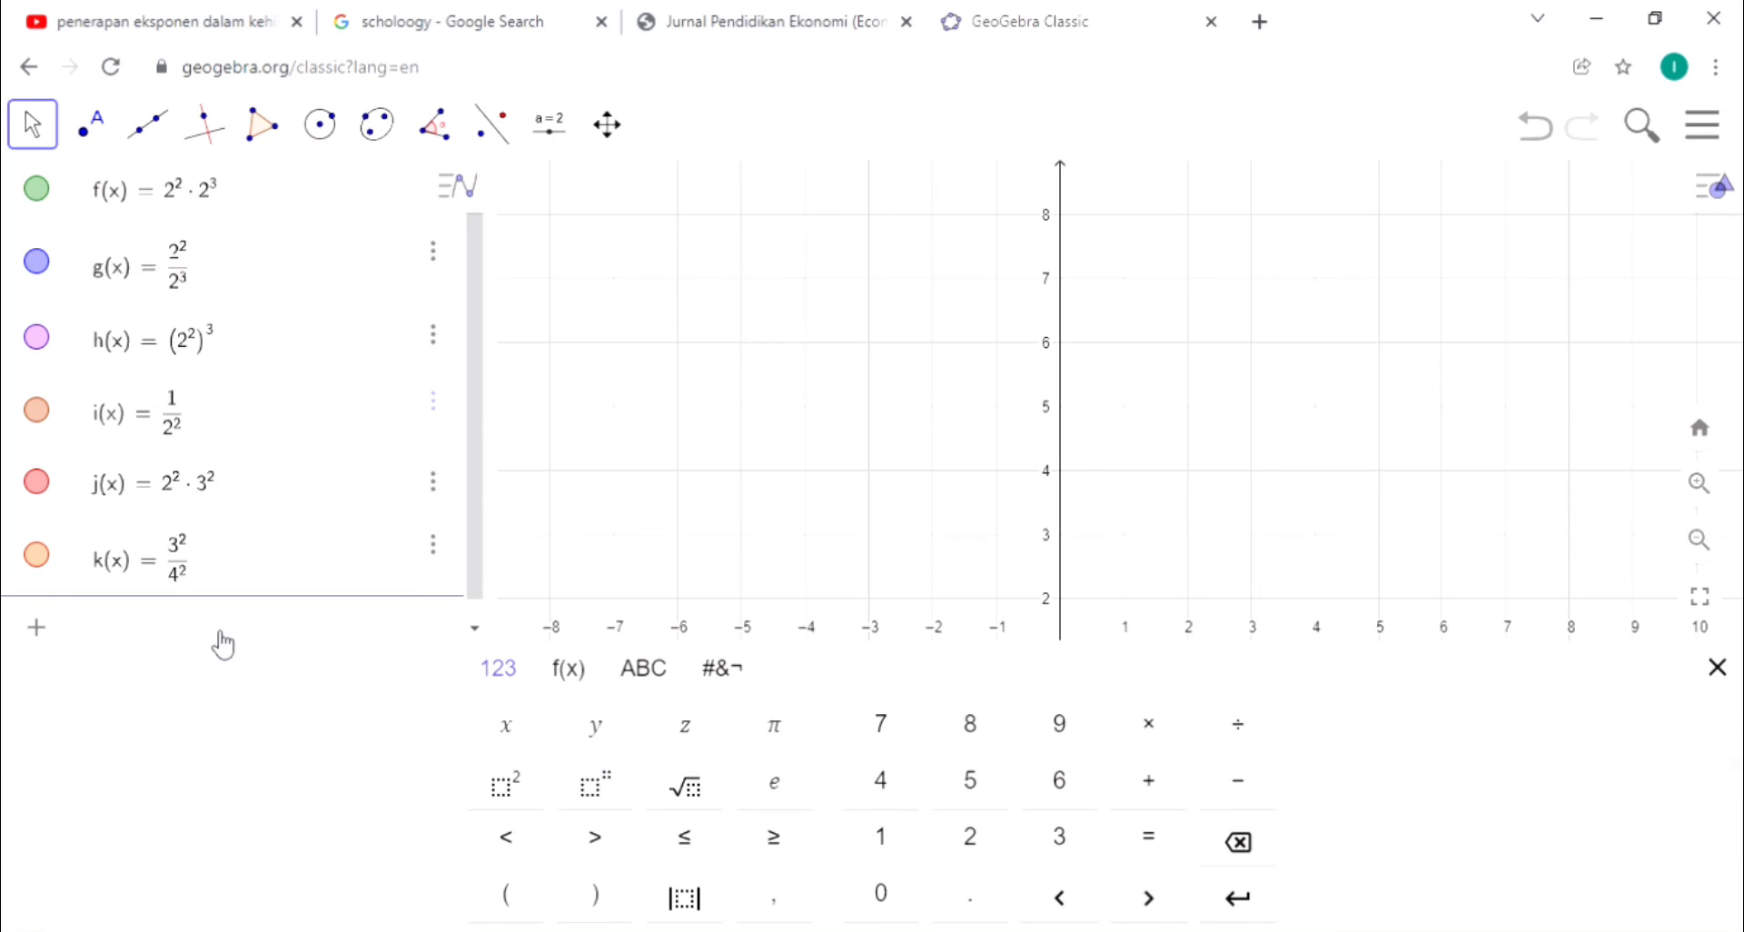
text(l(x)
text(=x)
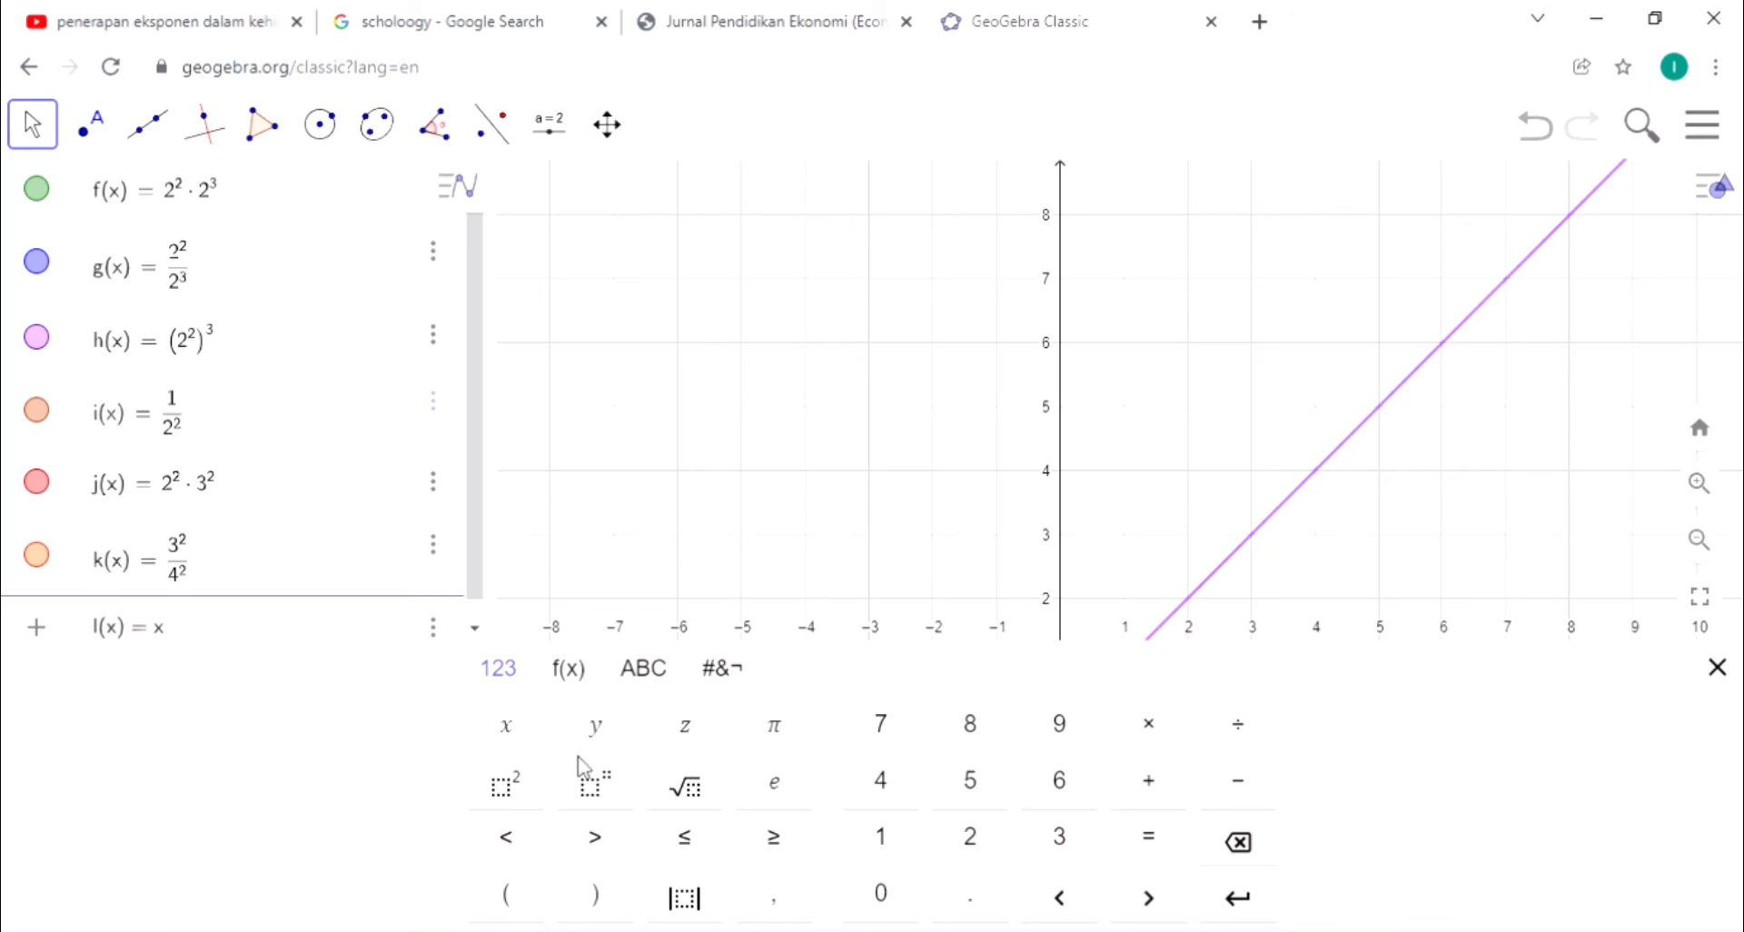
text(2)
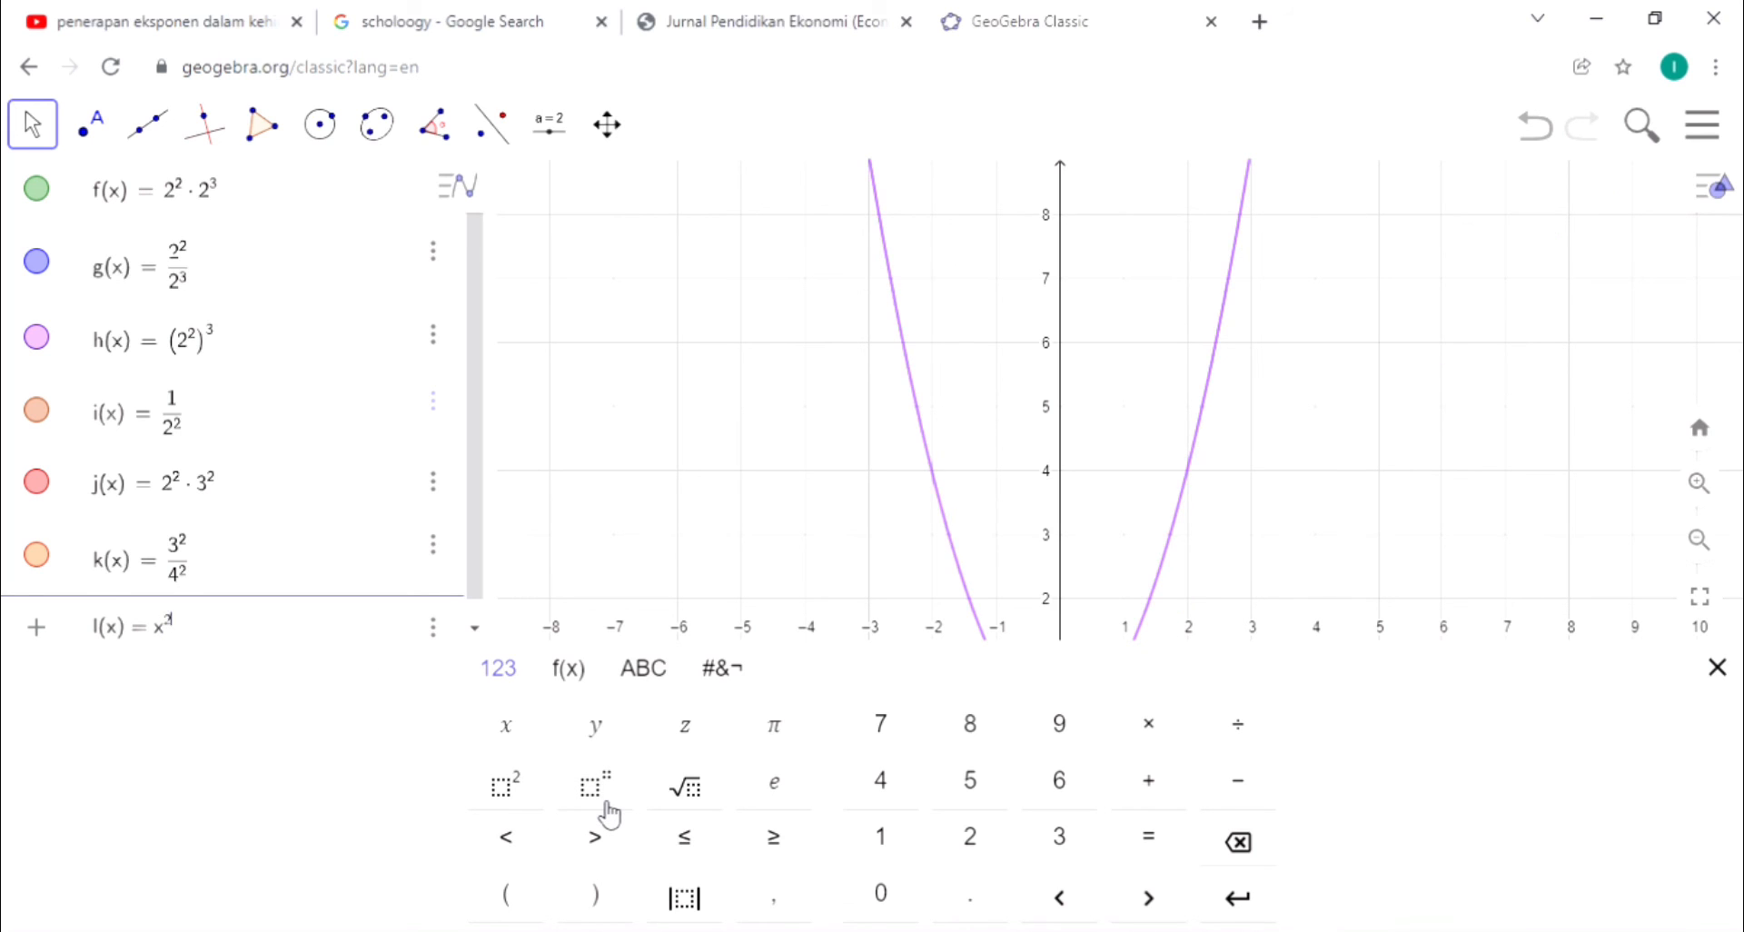
click(1240, 727)
text(3)
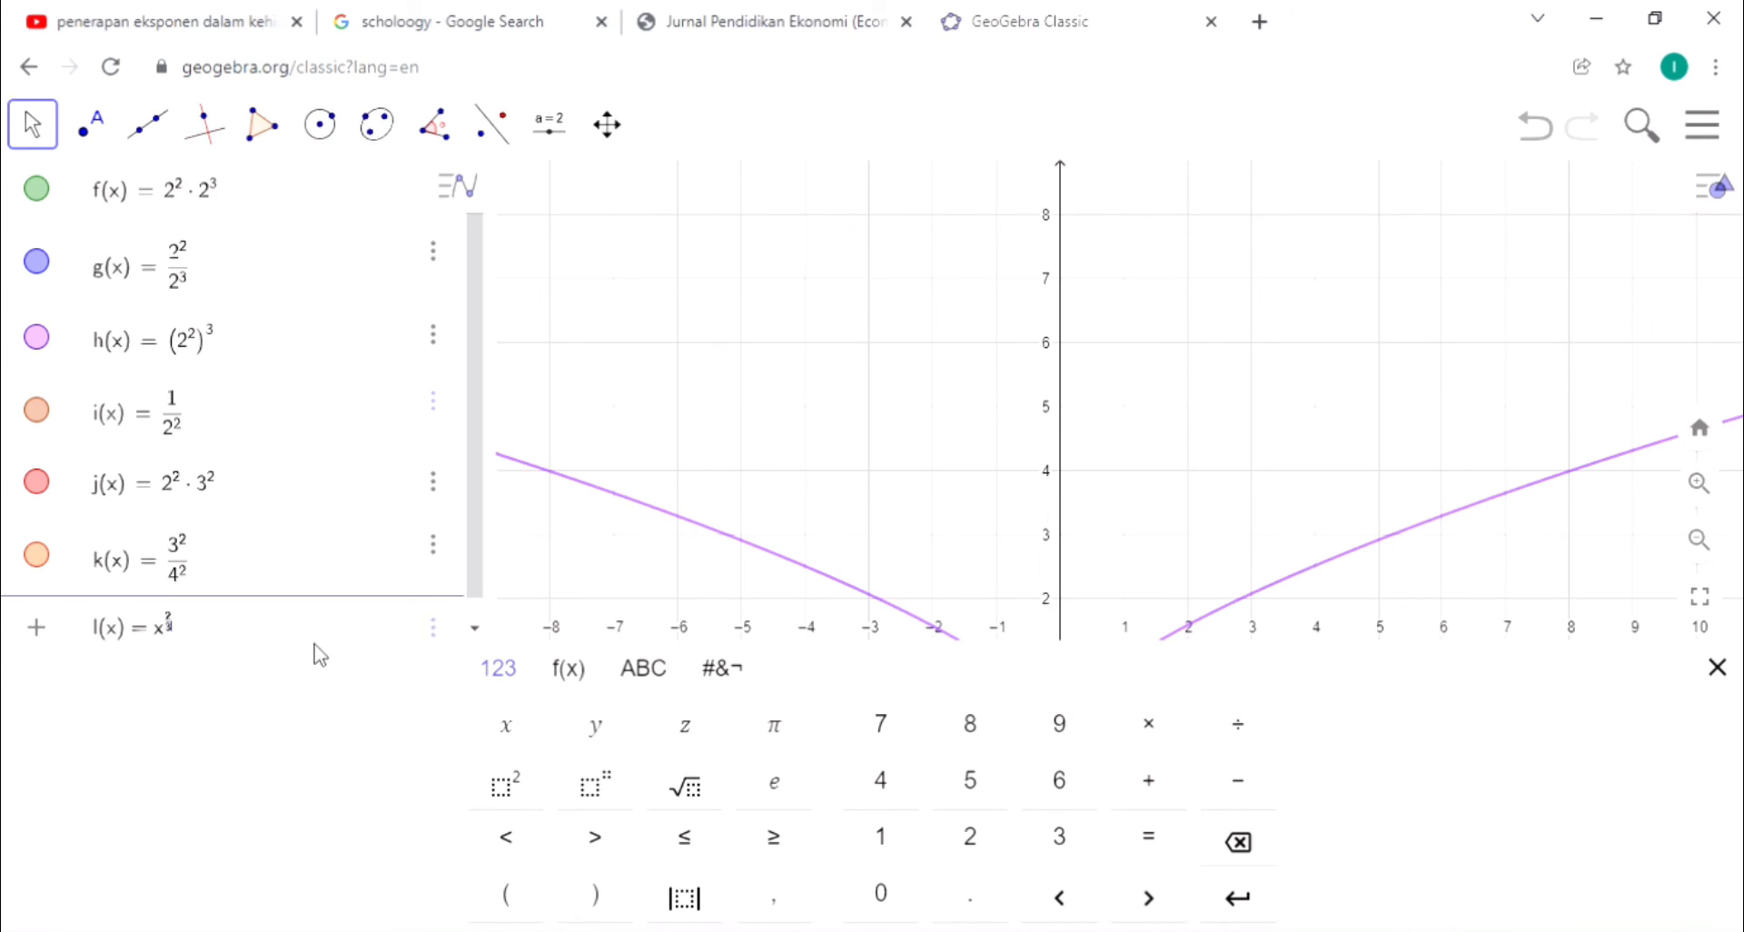
key(Return)
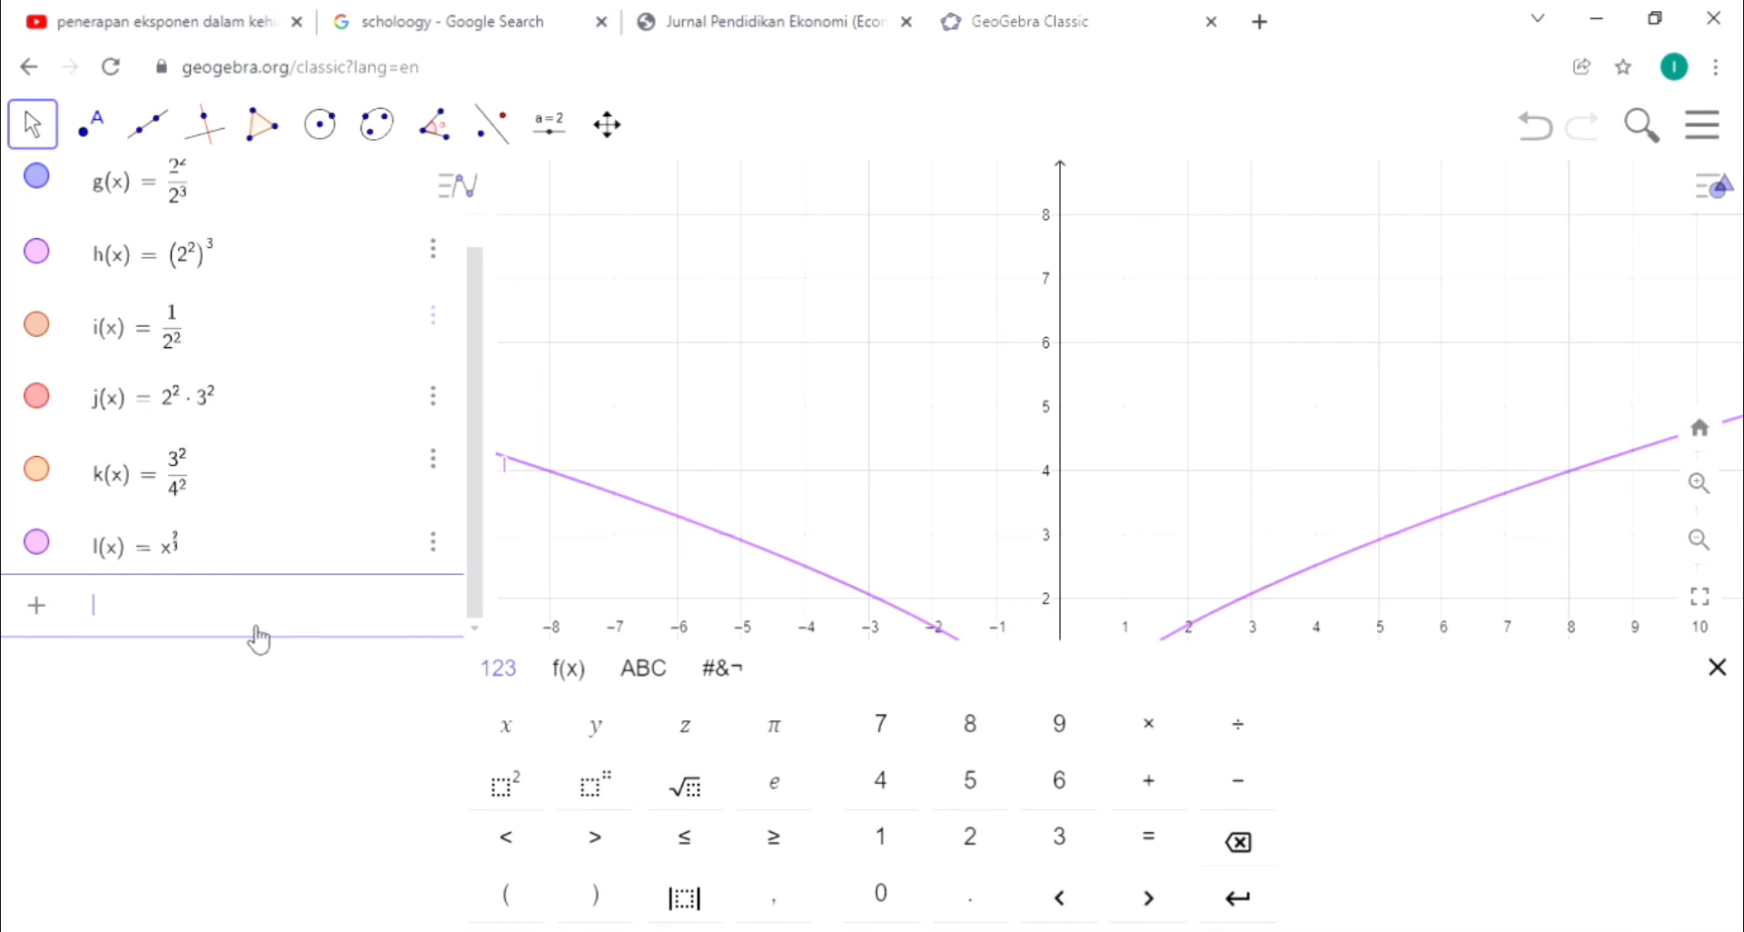
click(879, 336)
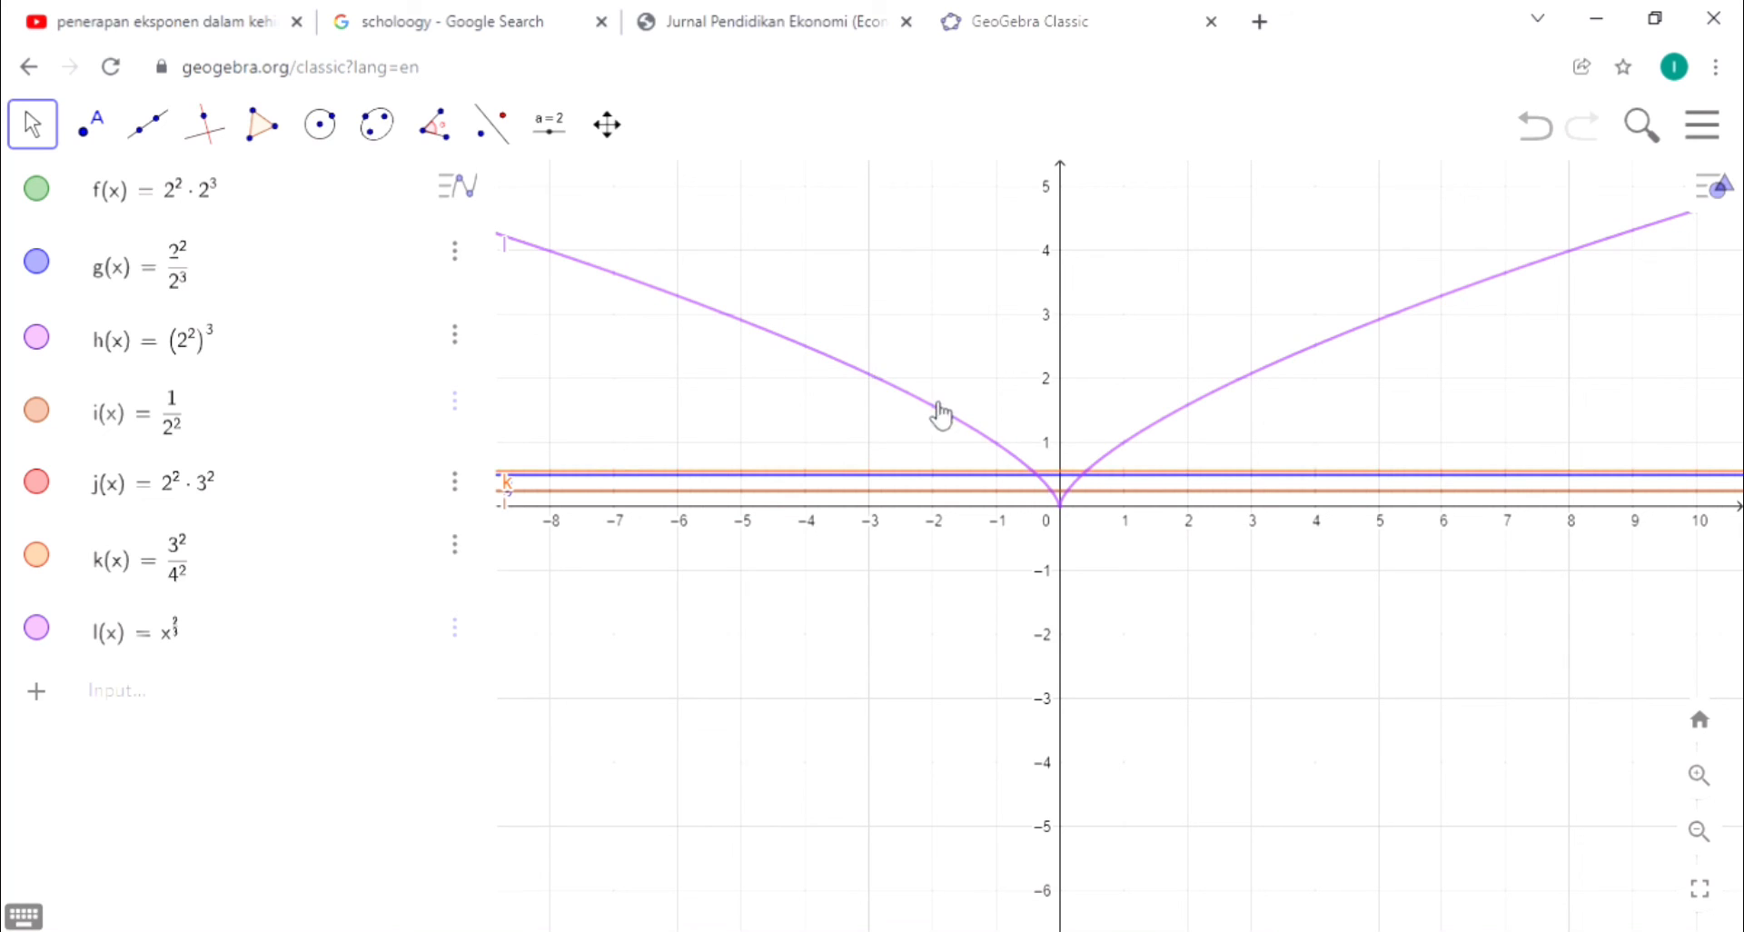
Replace the base x in l(x) with 2 so the function reads 2^(2/3)
click(178, 644)
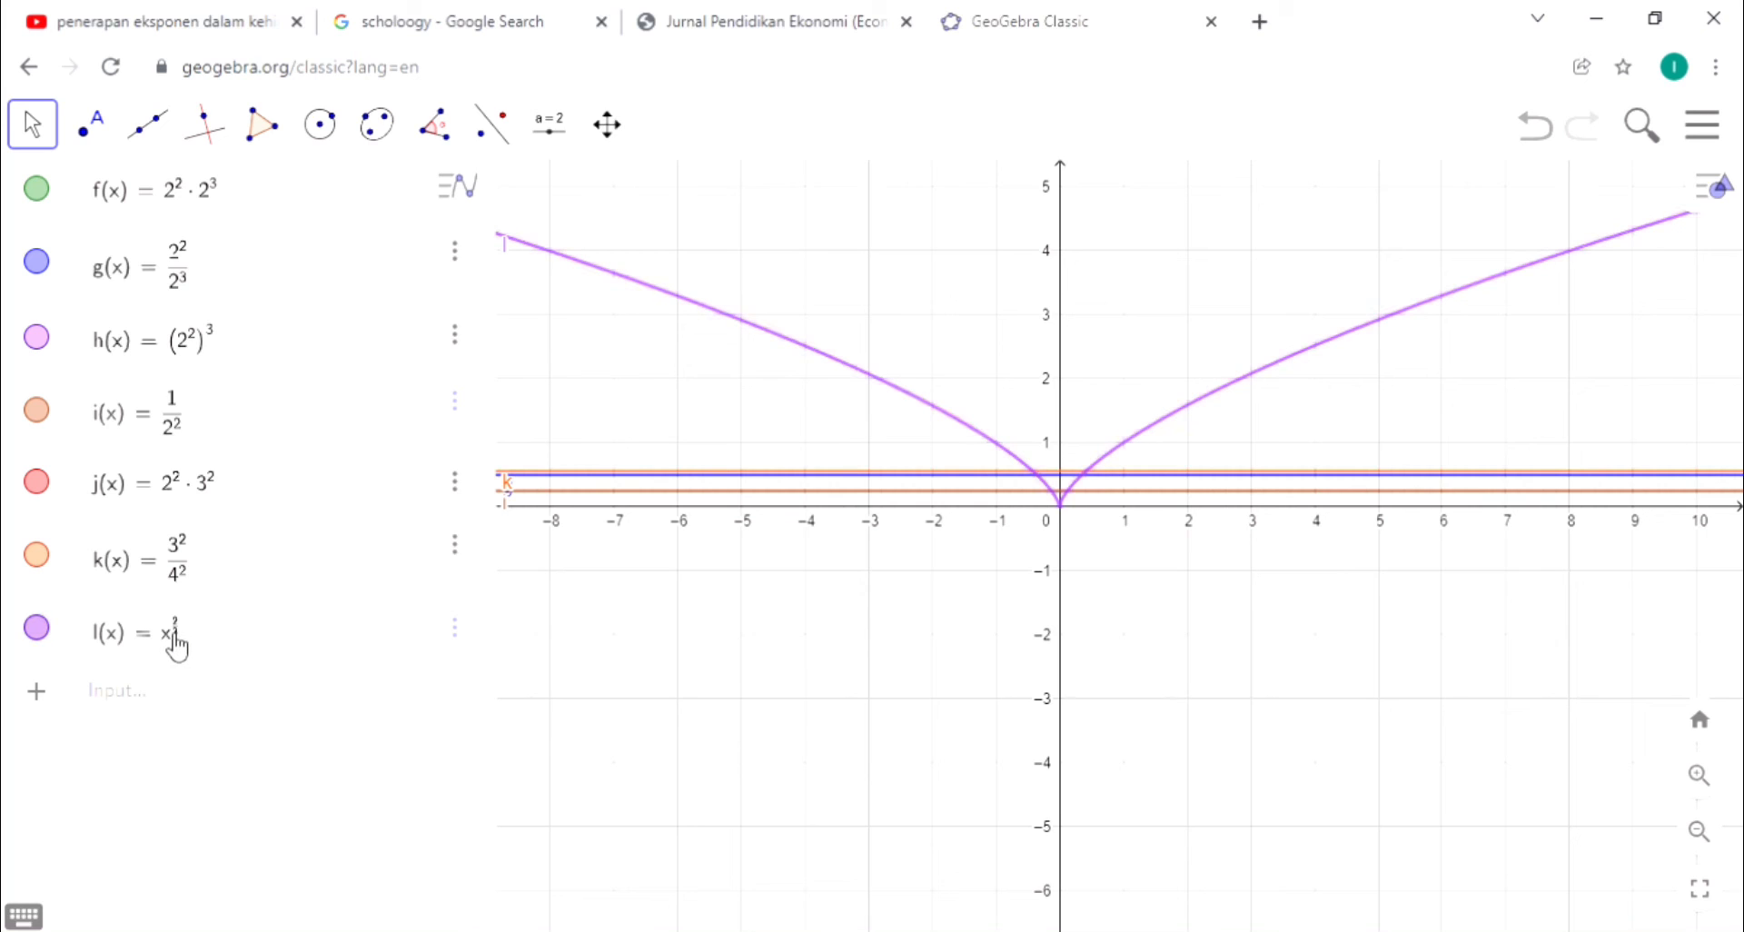
key(BackSpace)
text(2)
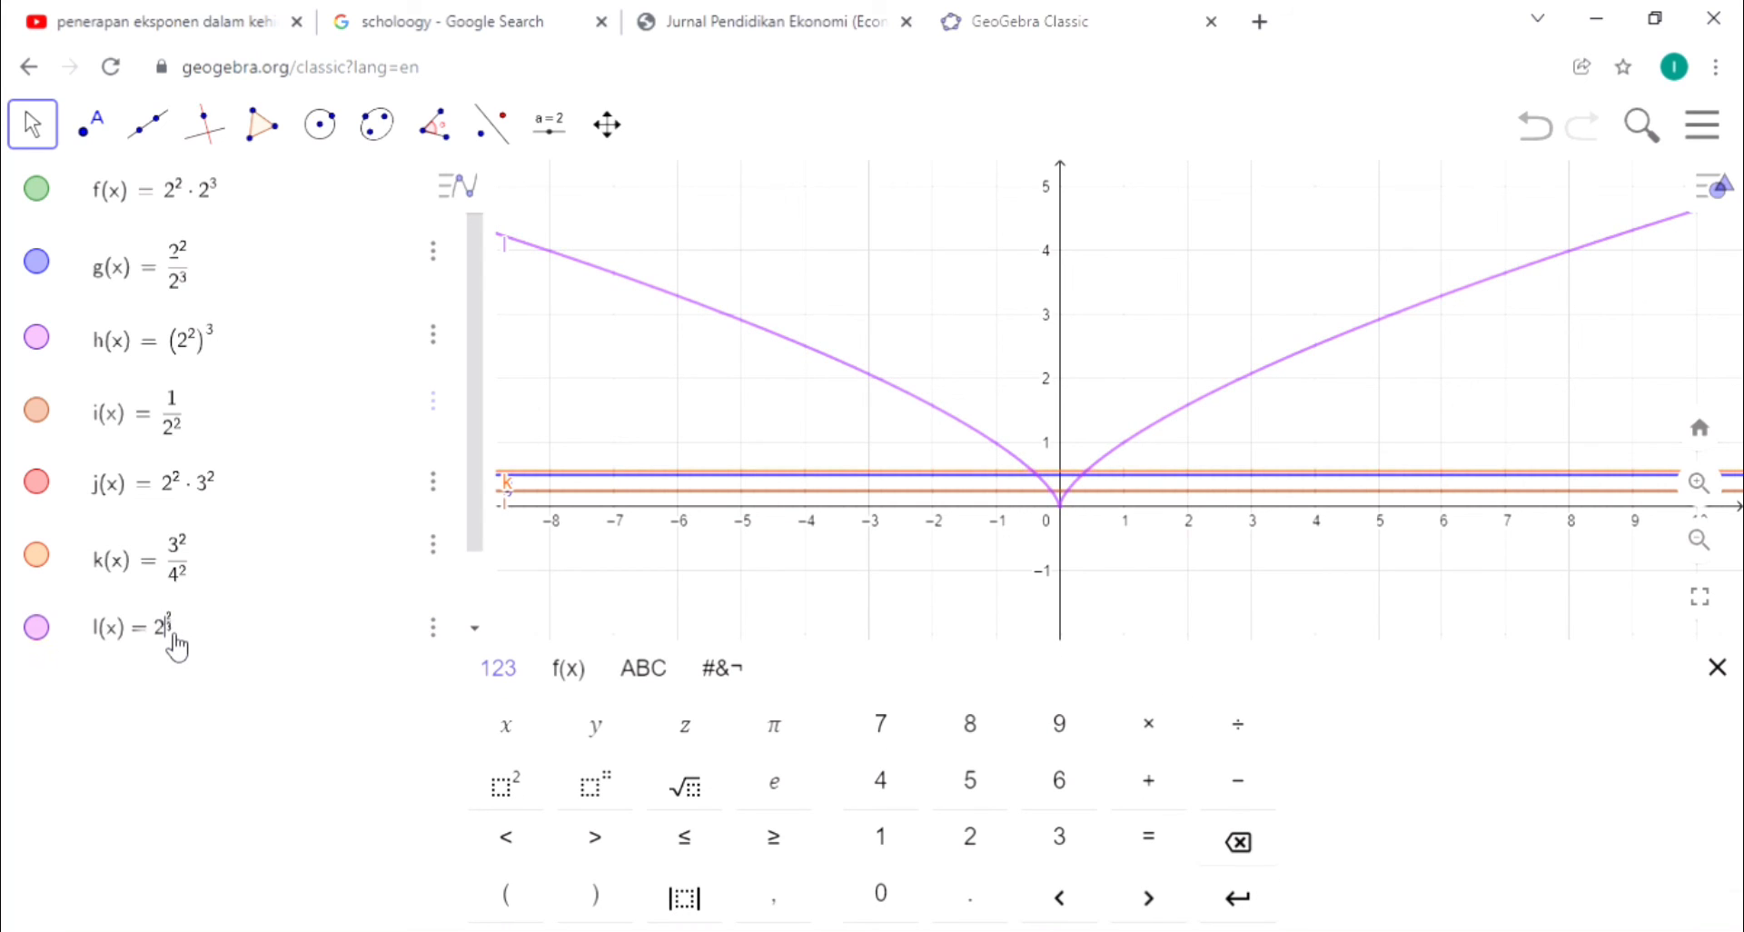